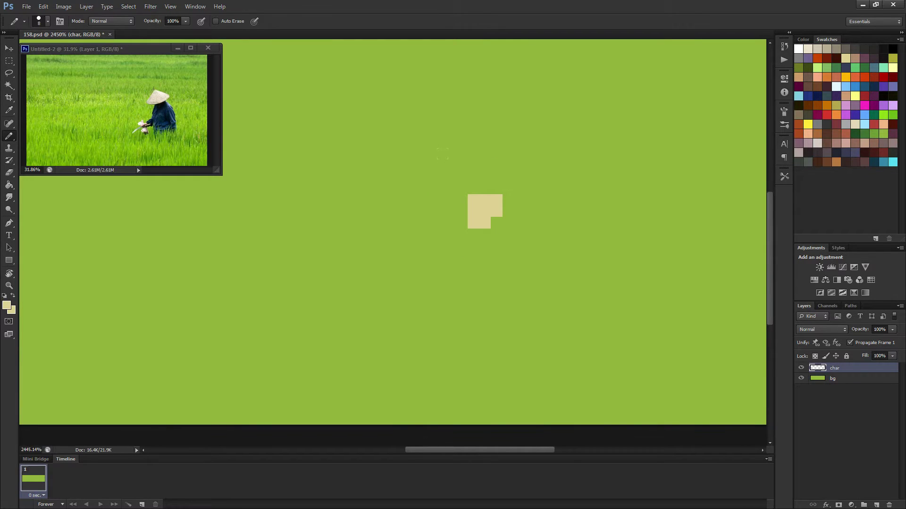
Step: Paint a rounded beige blob with one-pixel pencil strokes as the base of the character's hat
{"action": "left_click", "coordinate": [480, 194]}
{"action": "left_click_drag", "start_coordinate": [491, 203], "coordinate": [434, 190]}
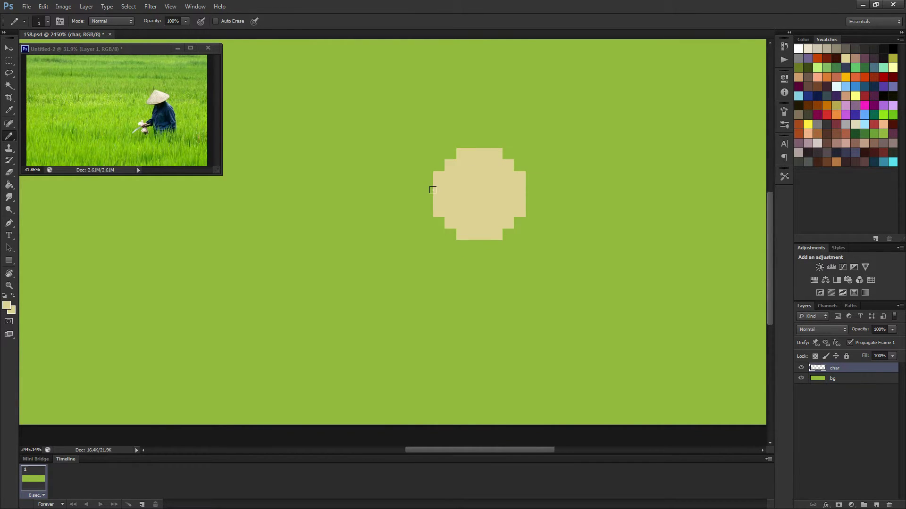
Step: Erase the blob's upper edges and a lower corner pixel to carve it into a stepped, conical straw hat
{"action": "key", "text": "e"}
{"action": "left_click", "coordinate": [432, 185]}
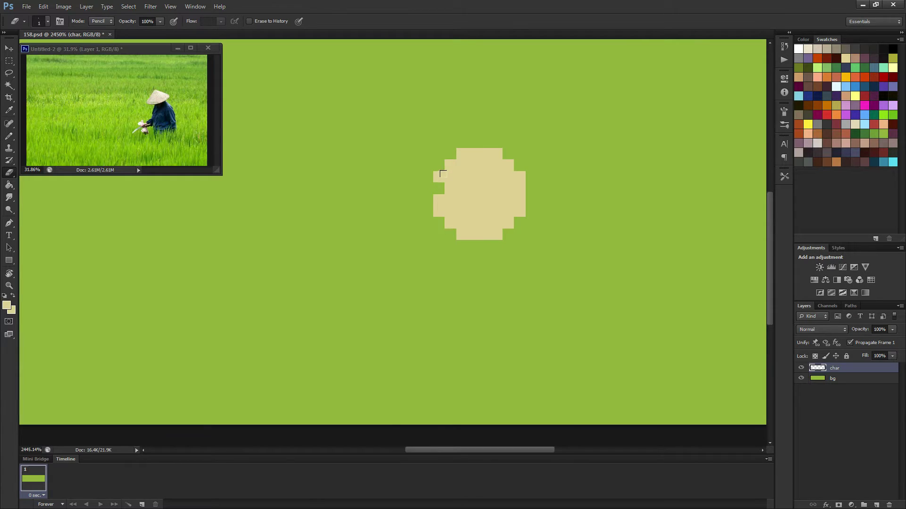
{"action": "key", "text": "ctrl+z"}
{"action": "left_click", "coordinate": [438, 200]}
{"action": "left_click", "coordinate": [450, 188]}
{"action": "left_click", "coordinate": [461, 177]}
{"action": "left_click", "coordinate": [473, 165]}
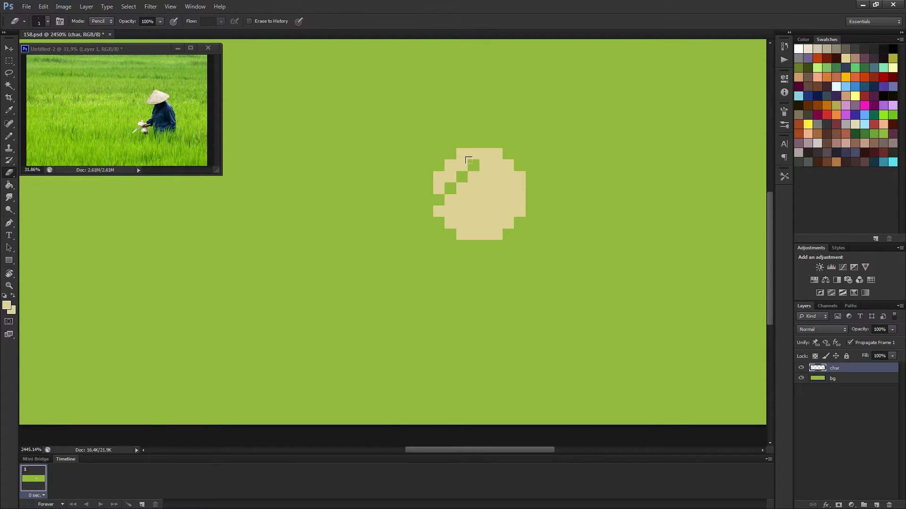
{"action": "left_click", "coordinate": [484, 165]}
{"action": "left_click", "coordinate": [496, 177]}
{"action": "left_click", "coordinate": [508, 188]}
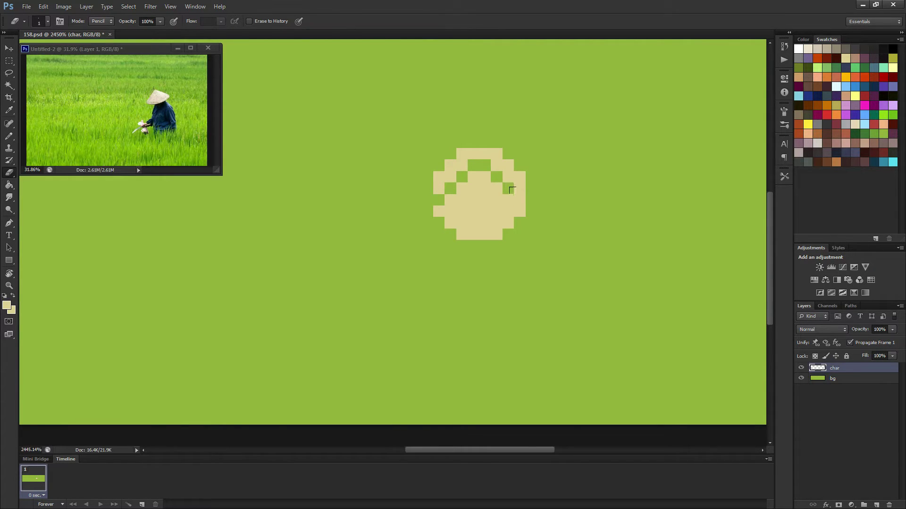
{"action": "mouse_move", "coordinate": [519, 199]}
{"action": "left_mouse_down"}
{"action": "mouse_move", "coordinate": [519, 184]}
{"action": "mouse_move", "coordinate": [497, 158]}
{"action": "mouse_move", "coordinate": [480, 154]}
{"action": "mouse_move", "coordinate": [425, 178]}
{"action": "left_mouse_up"}
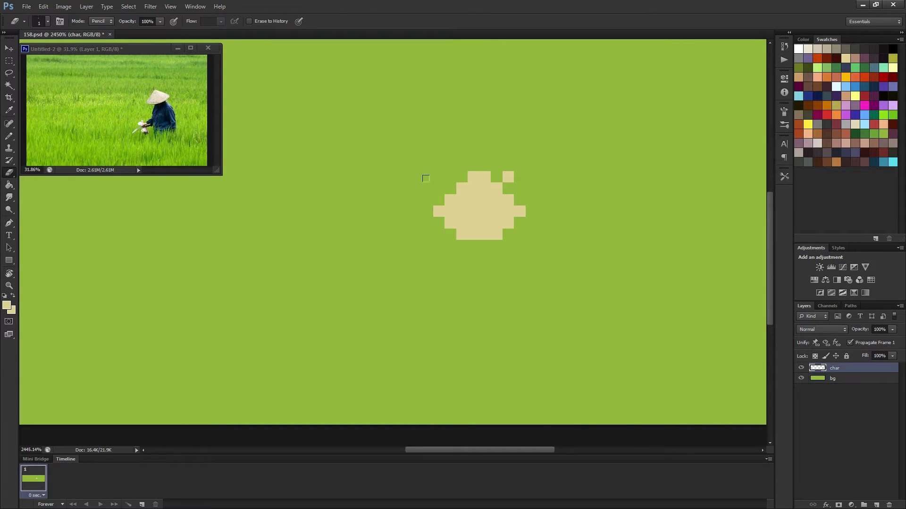
{"action": "left_click", "coordinate": [508, 177]}
{"action": "left_click", "coordinate": [495, 233]}
Step: Extend the hat's lower-left brim with extra beige pixels and clean up its underside
{"action": "key", "text": "b"}
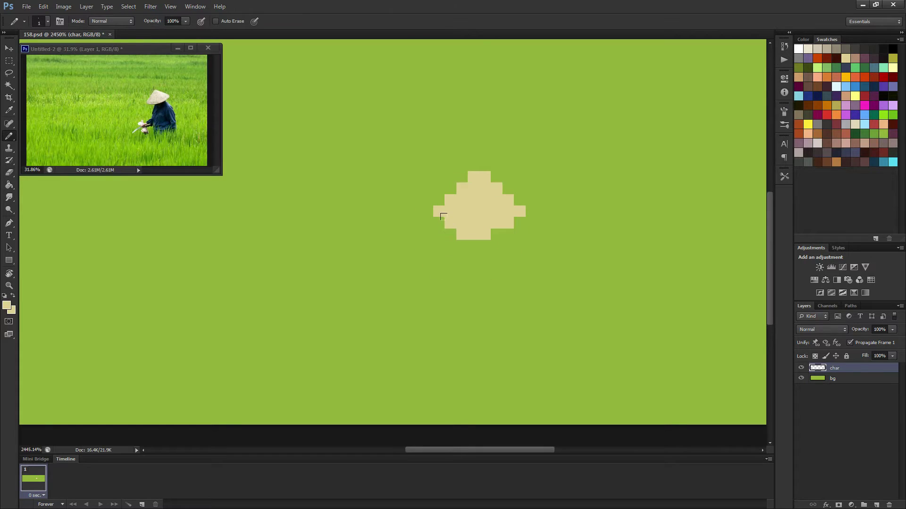
{"action": "left_click", "coordinate": [439, 223]}
{"action": "left_click", "coordinate": [461, 245]}
{"action": "left_click", "coordinate": [453, 233]}
{"action": "key", "text": "e"}
{"action": "left_click", "coordinate": [459, 243]}
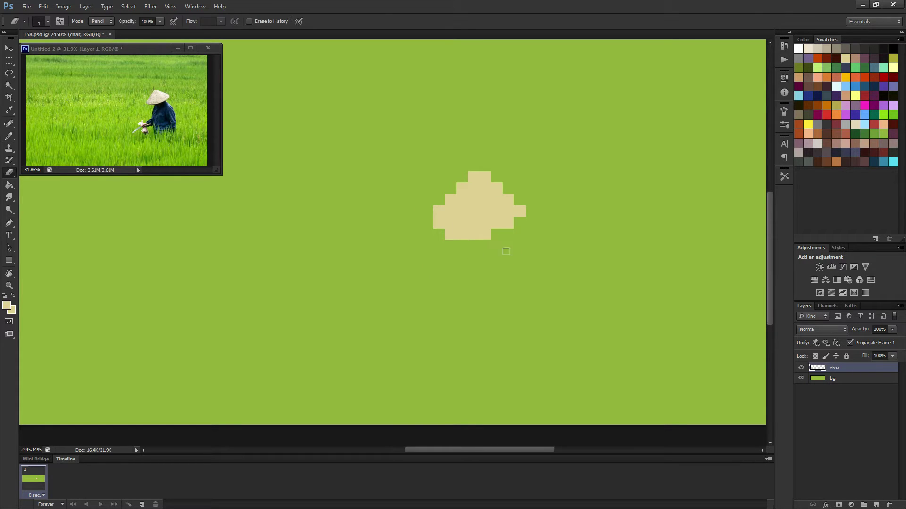
Step: Paint a very dark brown neck and shoulder line directly below the hat and trim its left end
{"action": "key", "text": "b"}
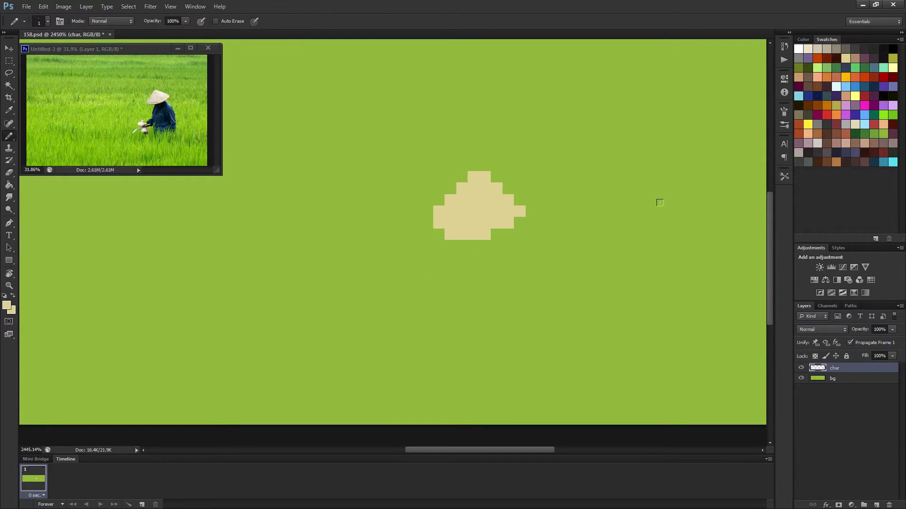
{"action": "left_click", "coordinate": [864, 152]}
{"action": "mouse_move", "coordinate": [497, 235]}
{"action": "left_mouse_down"}
{"action": "mouse_move", "coordinate": [497, 245]}
{"action": "mouse_move", "coordinate": [460, 240]}
{"action": "left_mouse_up"}
{"action": "key", "text": "e"}
{"action": "left_click", "coordinate": [460, 243]}
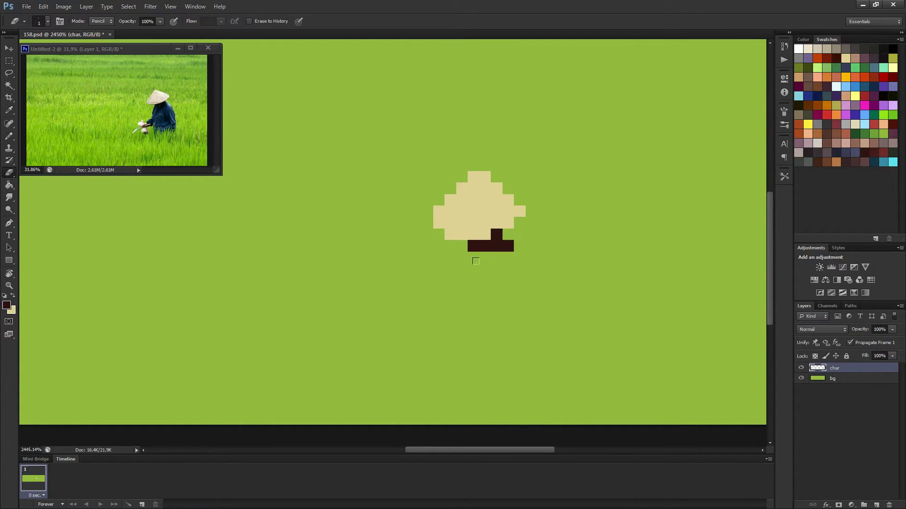
Step: Fill in the dark brown torso below the shoulders, trim its lower corners and narrow it to a waist
{"action": "key", "text": "b"}
{"action": "mouse_move", "coordinate": [458, 253]}
{"action": "left_mouse_down"}
{"action": "mouse_move", "coordinate": [456, 281]}
{"action": "mouse_move", "coordinate": [473, 280]}
{"action": "mouse_move", "coordinate": [453, 291]}
{"action": "mouse_move", "coordinate": [485, 291]}
{"action": "mouse_move", "coordinate": [458, 267]}
{"action": "mouse_move", "coordinate": [505, 268]}
{"action": "mouse_move", "coordinate": [506, 255]}
{"action": "mouse_move", "coordinate": [482, 247]}
{"action": "mouse_move", "coordinate": [477, 260]}
{"action": "mouse_move", "coordinate": [457, 256]}
{"action": "mouse_move", "coordinate": [489, 261]}
{"action": "left_mouse_up"}
{"action": "key", "text": "e"}
{"action": "left_click", "coordinate": [473, 291]}
{"action": "key", "text": "b"}
{"action": "key", "text": "e"}
{"action": "left_click", "coordinate": [508, 280]}
{"action": "key", "text": "b"}
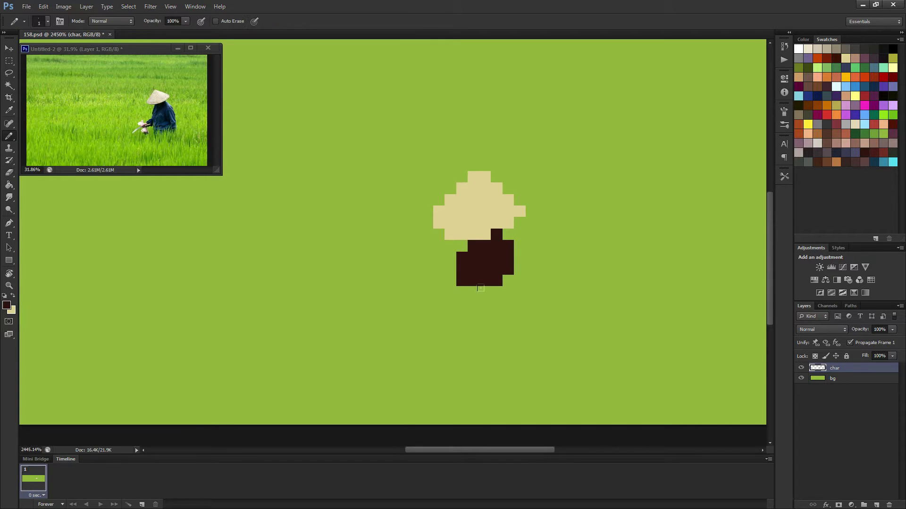
{"action": "left_click_drag", "start_coordinate": [496, 292], "coordinate": [470, 287]}
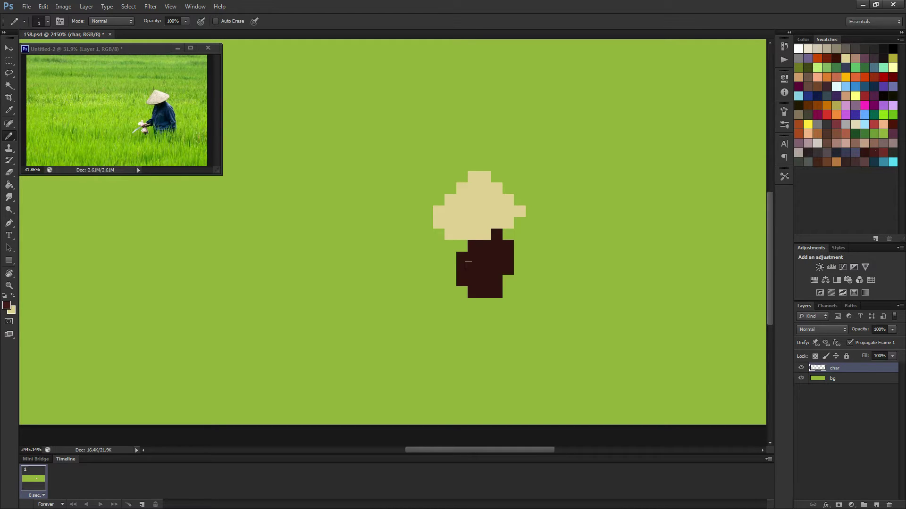
Step: Cover the torso with a lighter maroon, leaving the darkest brown as shadow under the hat and at the waist
{"action": "mouse_move", "coordinate": [461, 257]}
{"action": "left_mouse_down"}
{"action": "mouse_move", "coordinate": [457, 271]}
{"action": "mouse_move", "coordinate": [510, 257]}
{"action": "left_mouse_up"}
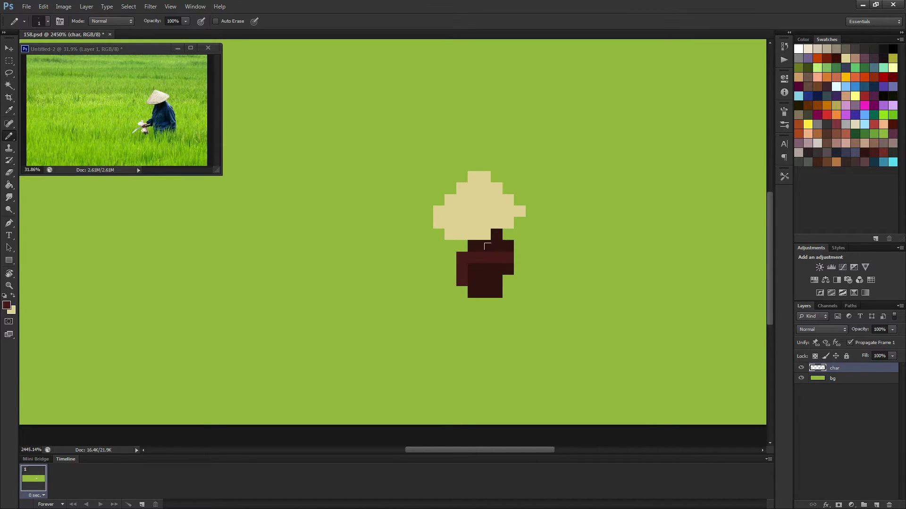
{"action": "left_click", "coordinate": [497, 246]}
{"action": "mouse_move", "coordinate": [501, 261]}
{"action": "left_mouse_down"}
{"action": "mouse_move", "coordinate": [508, 269]}
{"action": "mouse_move", "coordinate": [471, 273]}
{"action": "mouse_move", "coordinate": [495, 280]}
{"action": "mouse_move", "coordinate": [488, 283]}
{"action": "left_mouse_up"}
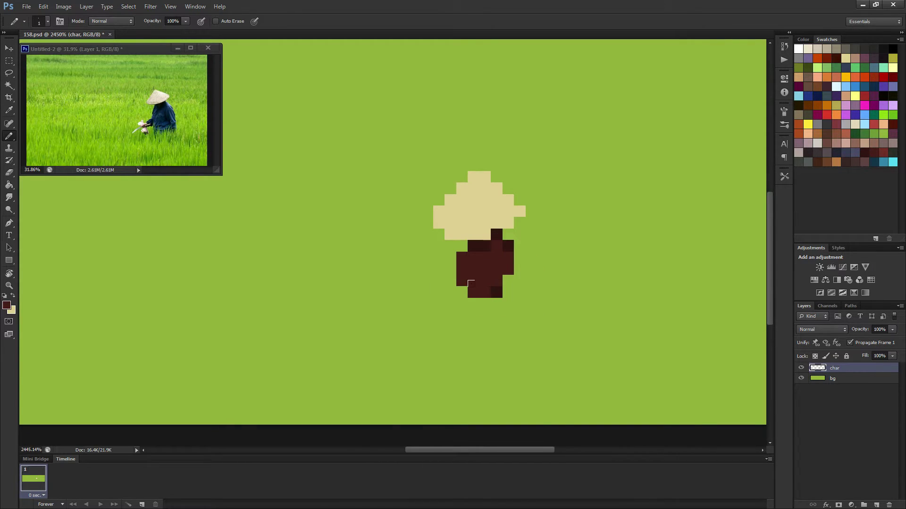
{"action": "left_click", "coordinate": [496, 292]}
{"action": "left_click", "coordinate": [508, 247], "text": "alt"}
{"action": "left_click_drag", "start_coordinate": [497, 291], "coordinate": [474, 293]}
Step: Draw the hips and two separated maroon legs below the waist, erasing the stray pixel beside the front leg
{"action": "left_click", "coordinate": [473, 304]}
{"action": "left_click_drag", "start_coordinate": [461, 328], "coordinate": [458, 318]}
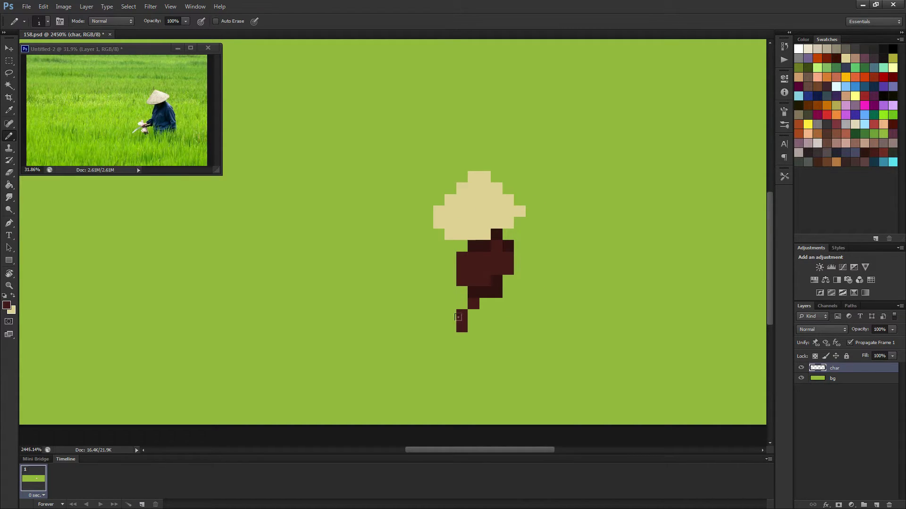
{"action": "left_click", "coordinate": [473, 315]}
{"action": "key", "text": "e"}
{"action": "left_click", "coordinate": [462, 315]}
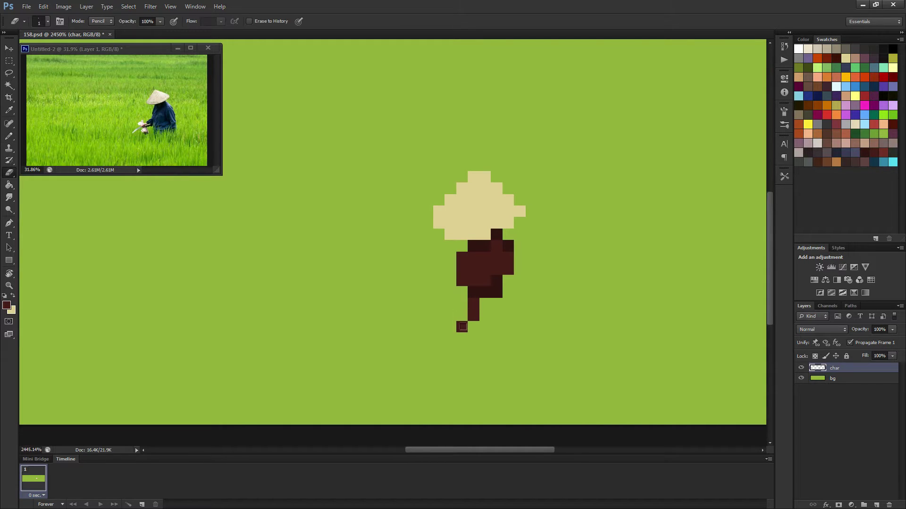
{"action": "key", "text": "b"}
{"action": "mouse_move", "coordinate": [460, 351]}
{"action": "left_mouse_down"}
{"action": "mouse_move", "coordinate": [469, 323]}
{"action": "mouse_move", "coordinate": [466, 331]}
{"action": "mouse_move", "coordinate": [483, 334]}
{"action": "mouse_move", "coordinate": [477, 344]}
{"action": "mouse_move", "coordinate": [478, 319]}
{"action": "mouse_move", "coordinate": [497, 320]}
{"action": "mouse_move", "coordinate": [502, 339]}
{"action": "mouse_move", "coordinate": [492, 301]}
{"action": "left_mouse_up"}
{"action": "left_click", "coordinate": [508, 327]}
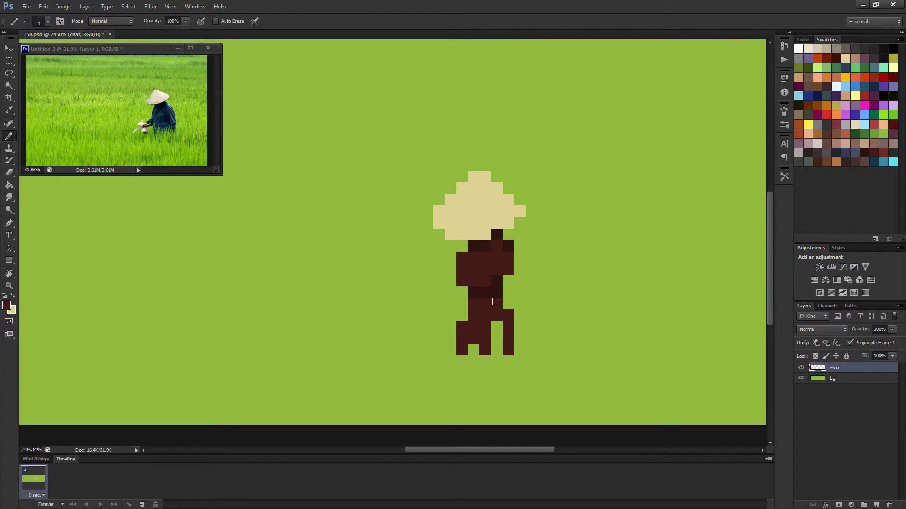
Step: Widen the rear hip and leg, add a foot pixel behind it, and erase a notch at the bottom
{"action": "left_click", "coordinate": [503, 306]}
{"action": "left_click_drag", "start_coordinate": [512, 319], "coordinate": [515, 350]}
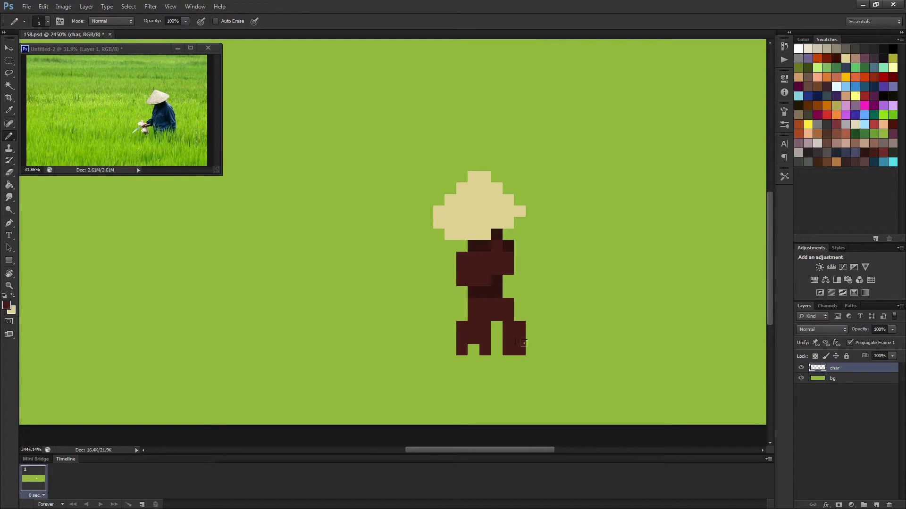
{"action": "left_click", "coordinate": [530, 349]}
{"action": "key", "text": "e"}
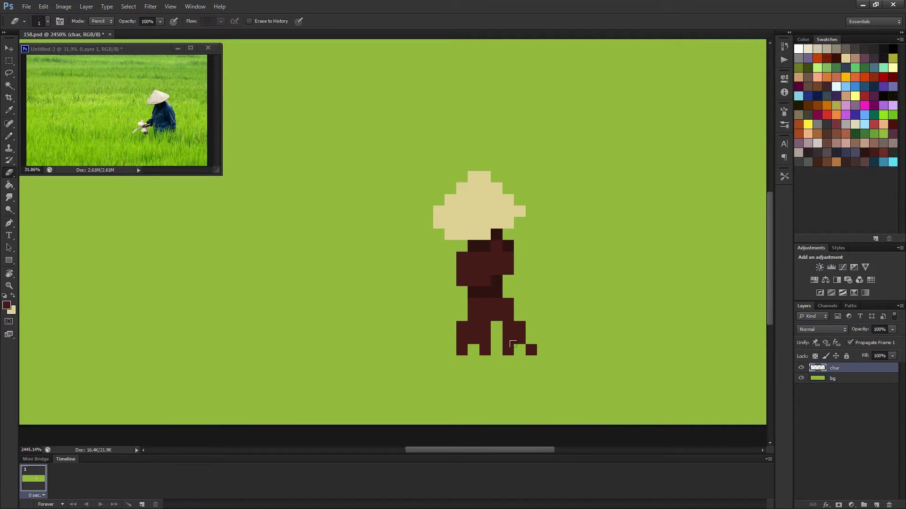
{"action": "scroll", "coordinate": [513, 364], "scroll_direction": "down", "scroll_amount": 3}
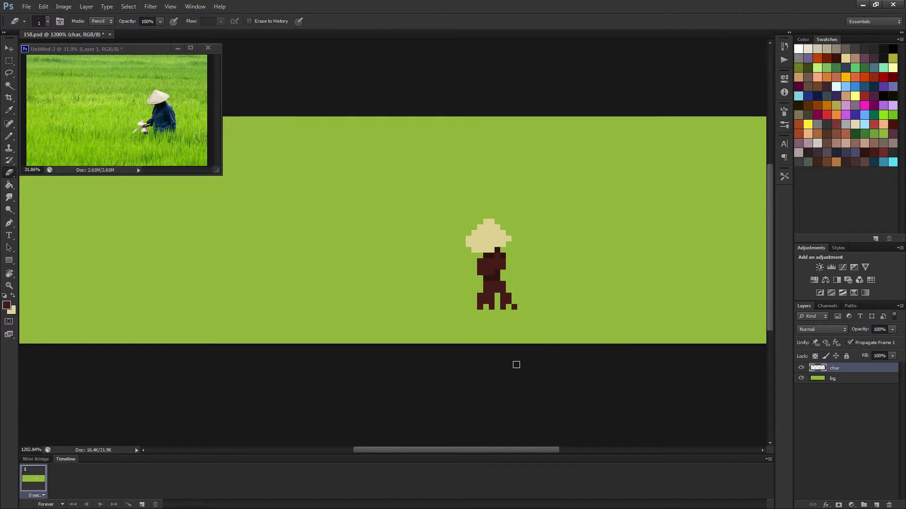
{"action": "scroll", "coordinate": [516, 364], "scroll_direction": "up", "scroll_amount": 3}
Step: Draw a bent reddish-brown arm from the shoulder down to the elbow and straight forward to the left
{"action": "key", "text": "b"}
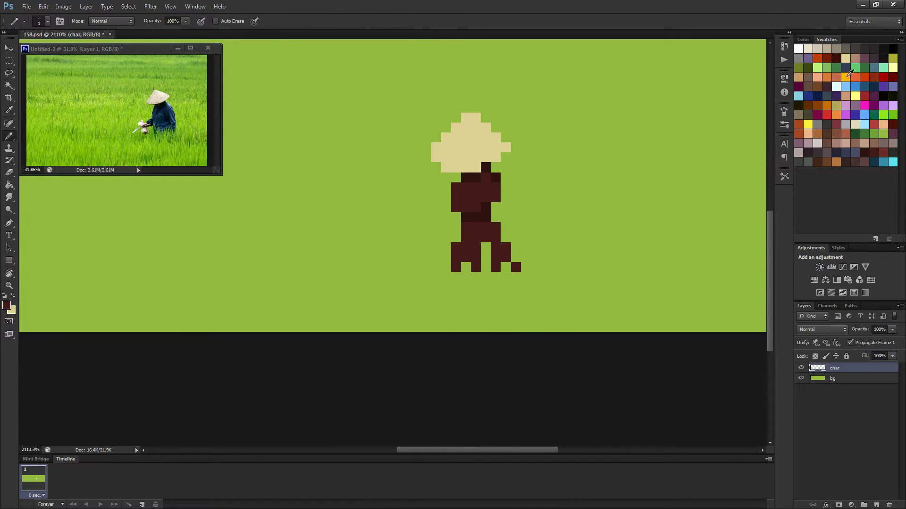
{"action": "left_click", "coordinate": [884, 152]}
{"action": "scroll", "coordinate": [471, 216], "scroll_direction": "up", "scroll_amount": 1}
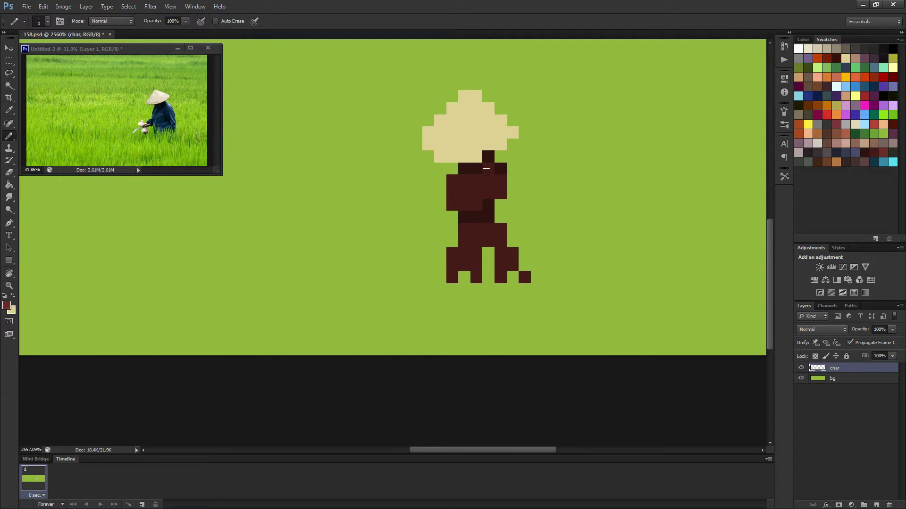
{"action": "mouse_move", "coordinate": [488, 174]}
{"action": "left_mouse_down"}
{"action": "mouse_move", "coordinate": [476, 179]}
{"action": "mouse_move", "coordinate": [476, 206]}
{"action": "left_mouse_up"}
{"action": "left_click", "coordinate": [414, 203], "text": "shift"}
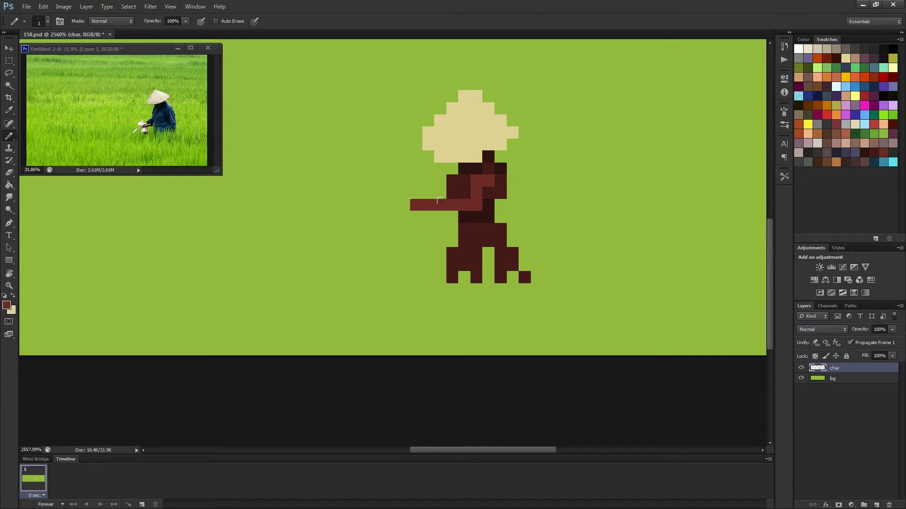
{"action": "left_click", "coordinate": [461, 189]}
Step: Paint a peach hand with a pointing finger at the end of the forearm
{"action": "left_click", "coordinate": [807, 134]}
{"action": "mouse_move", "coordinate": [414, 189]}
{"action": "left_mouse_down"}
{"action": "mouse_move", "coordinate": [414, 204]}
{"action": "mouse_move", "coordinate": [403, 204]}
{"action": "left_mouse_up"}
{"action": "left_click", "coordinate": [388, 188]}
{"action": "scroll", "coordinate": [481, 273], "scroll_direction": "down", "scroll_amount": 5}
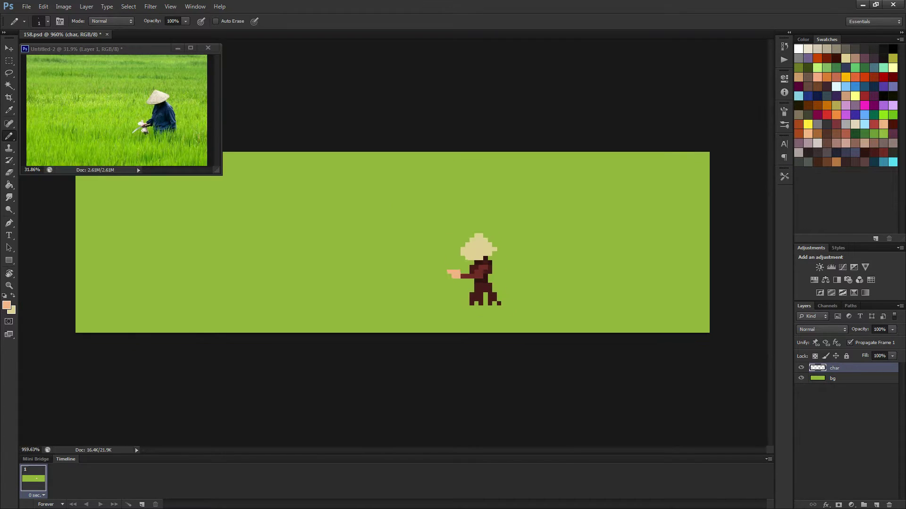
Step: Sample the torso's maroon and dark brown and retouch the shadow pixels around the upper arm and elbow
{"action": "scroll", "coordinate": [484, 269], "scroll_direction": "up", "scroll_amount": 5}
{"action": "left_click", "coordinate": [481, 264], "text": "alt"}
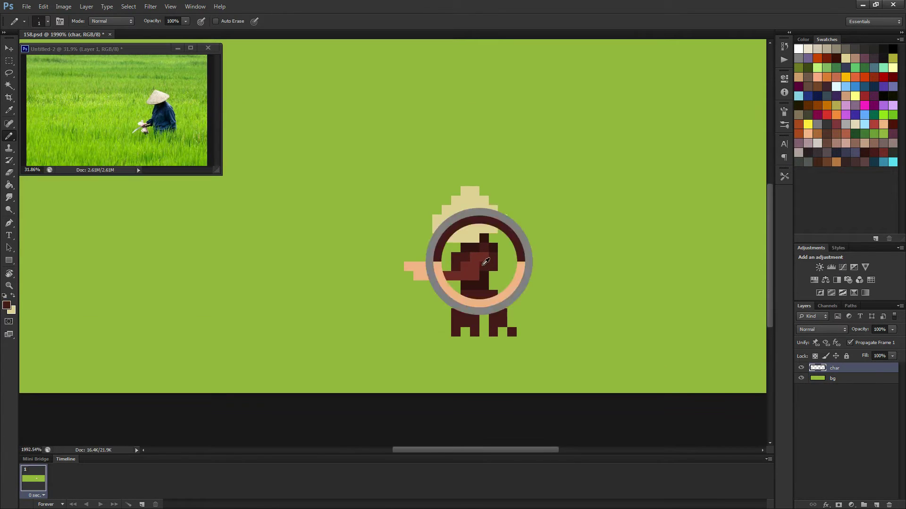
{"action": "left_click", "coordinate": [484, 267]}
{"action": "left_click", "coordinate": [480, 279], "text": "alt"}
{"action": "left_click", "coordinate": [474, 276]}
{"action": "scroll", "coordinate": [506, 273], "scroll_direction": "down", "scroll_amount": 4}
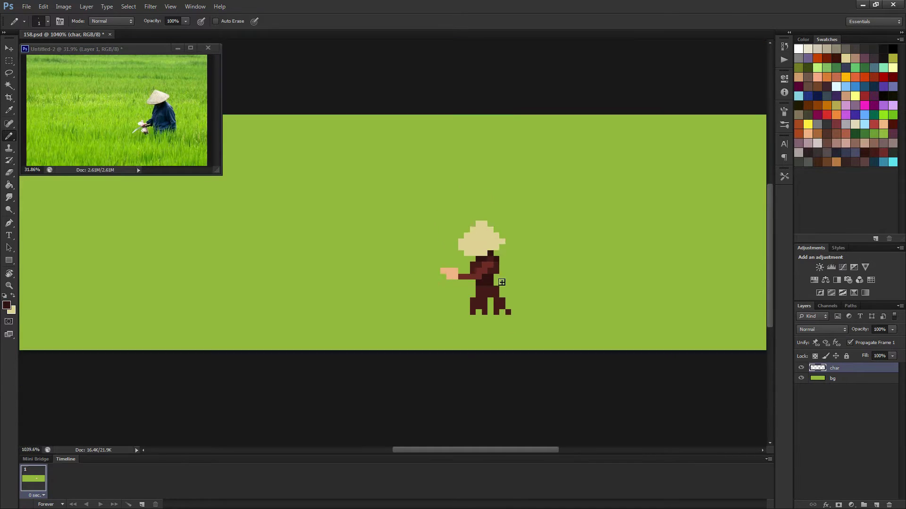
{"action": "scroll", "coordinate": [504, 291], "scroll_direction": "down", "scroll_amount": 1}
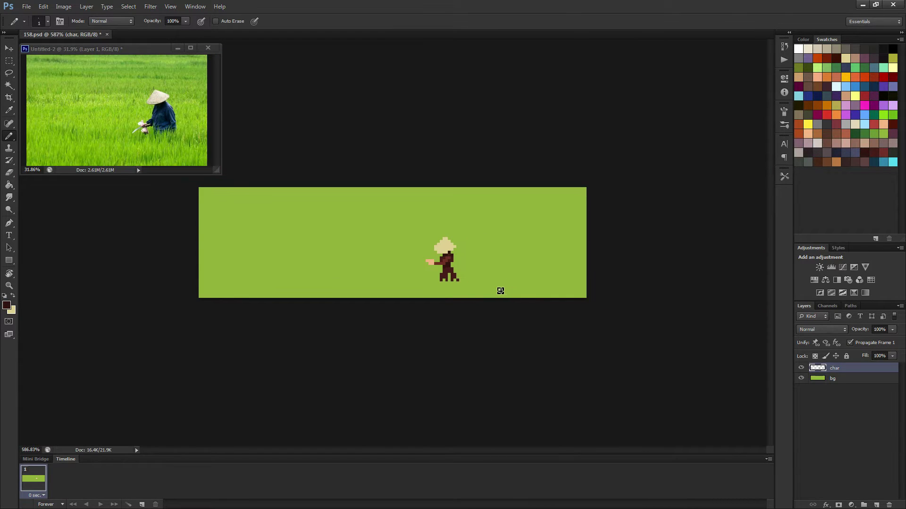
Step: Draw a slightly slanted one-pixel brown staff from above the hat's height through the hand to the ground
{"action": "scroll", "coordinate": [485, 281], "scroll_direction": "up", "scroll_amount": 4}
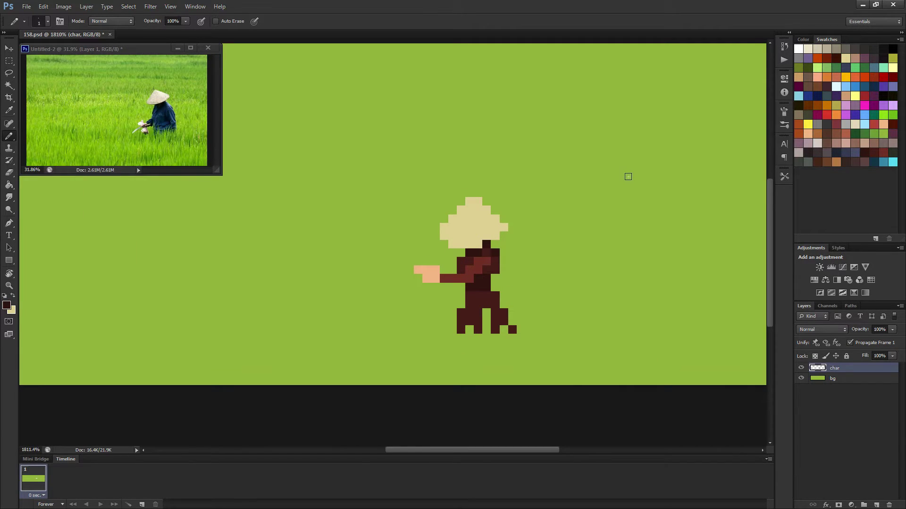
{"action": "left_click", "coordinate": [828, 161]}
{"action": "left_click", "coordinate": [435, 330]}
{"action": "left_click", "coordinate": [397, 187], "text": "shift"}
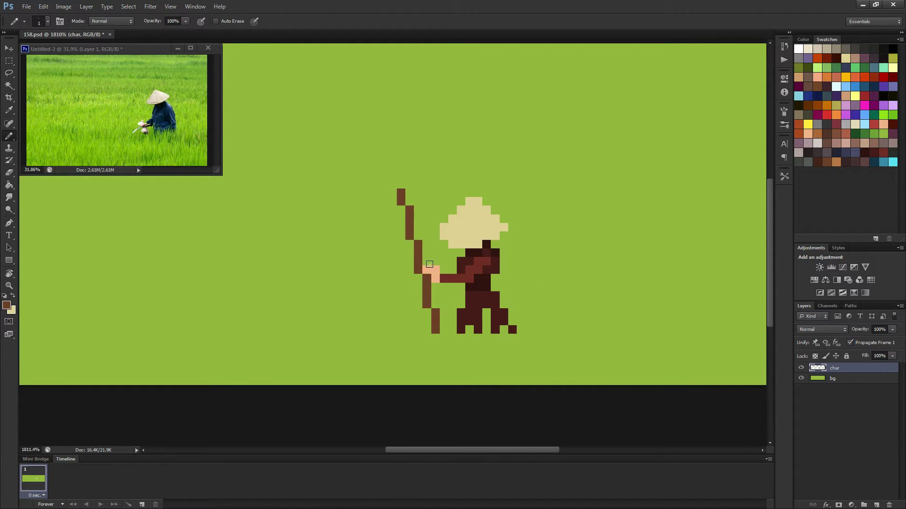
{"action": "key", "text": "ctrl+z"}
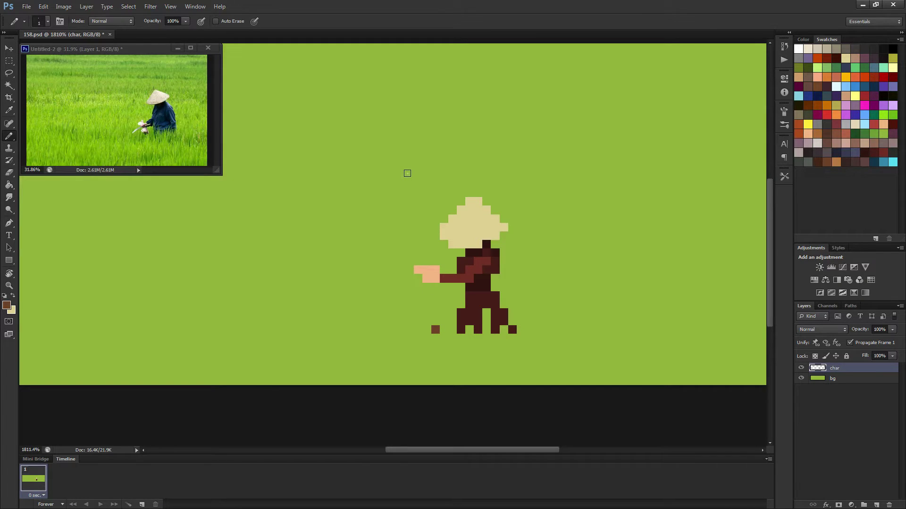
{"action": "left_click", "coordinate": [410, 184]}
{"action": "left_click", "coordinate": [435, 328], "text": "shift"}
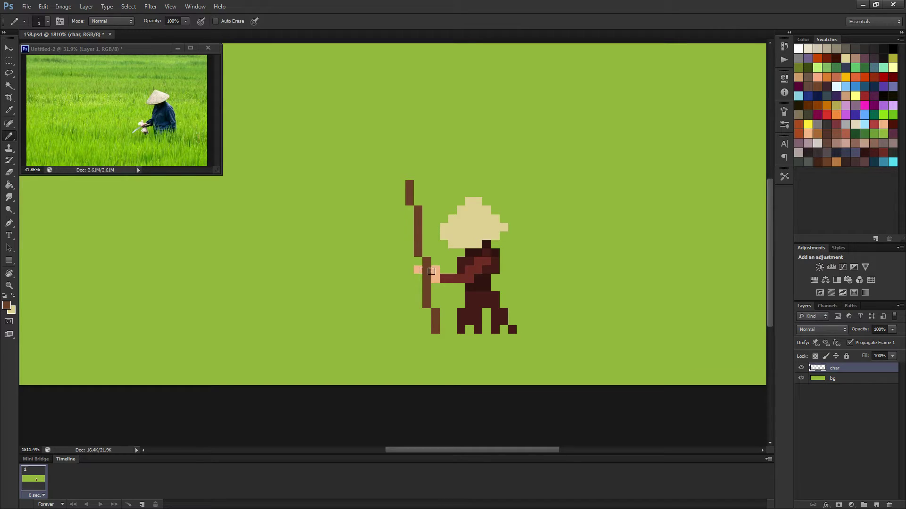
Step: Repaint the peach hand over the staff and shade its fingertip in a darker orange skin tone
{"action": "left_click", "coordinate": [432, 271], "text": "alt"}
{"action": "left_click_drag", "start_coordinate": [429, 270], "coordinate": [432, 278]}
{"action": "left_click", "coordinate": [800, 126]}
{"action": "key", "text": "5"}
{"action": "left_click", "coordinate": [417, 267]}
Step: Shade the staff with dark brown pixels just below the hand and at its bottom end
{"action": "left_click", "coordinate": [819, 162]}
{"action": "left_click", "coordinate": [426, 287]}
{"action": "left_click", "coordinate": [435, 330]}
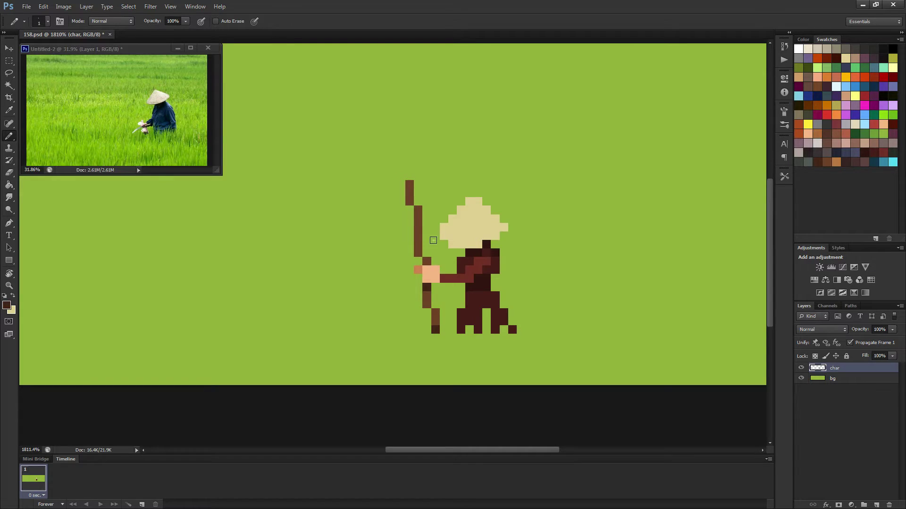
Step: Retouch the shading pixels on the upper arm and the adjoining torso
{"action": "scroll", "coordinate": [486, 300], "scroll_direction": "down", "scroll_amount": 2}
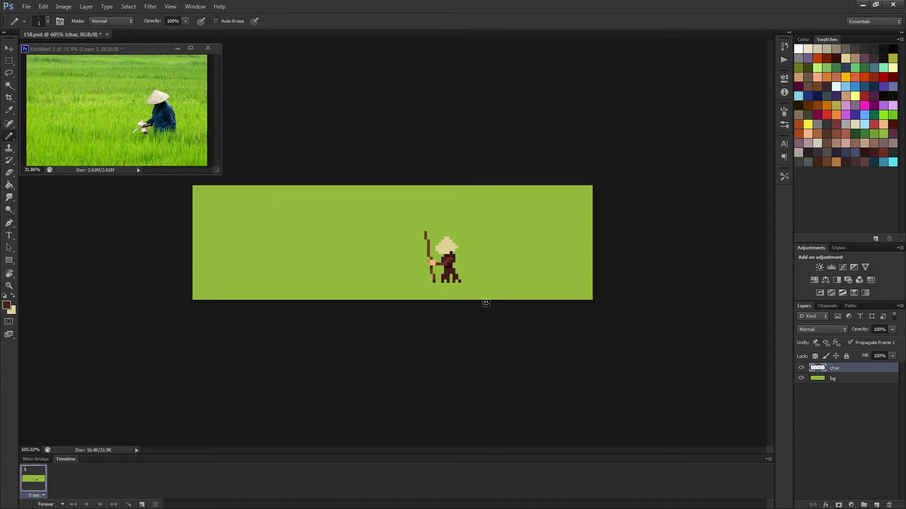
{"action": "scroll", "coordinate": [486, 303], "scroll_direction": "up", "scroll_amount": 3}
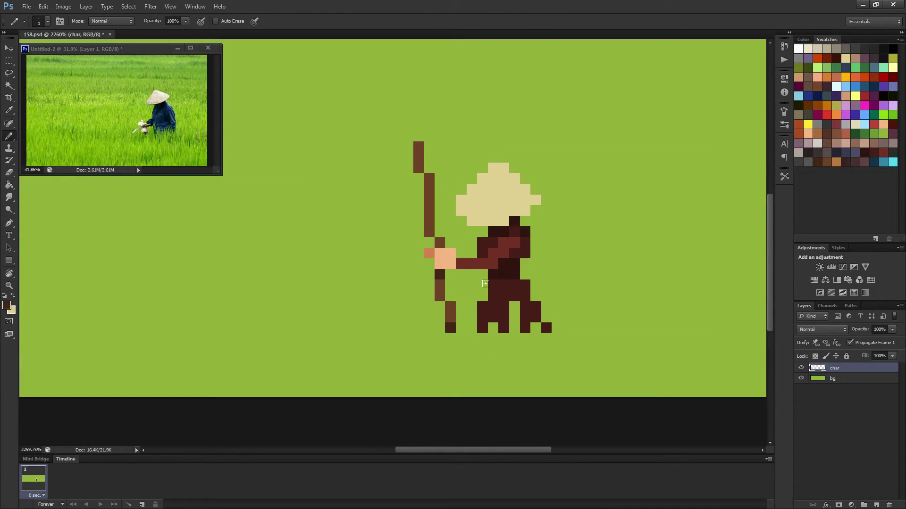
{"action": "left_click", "coordinate": [510, 244]}
{"action": "left_click", "coordinate": [517, 254]}
{"action": "scroll", "coordinate": [517, 252], "scroll_direction": "down", "scroll_amount": 4}
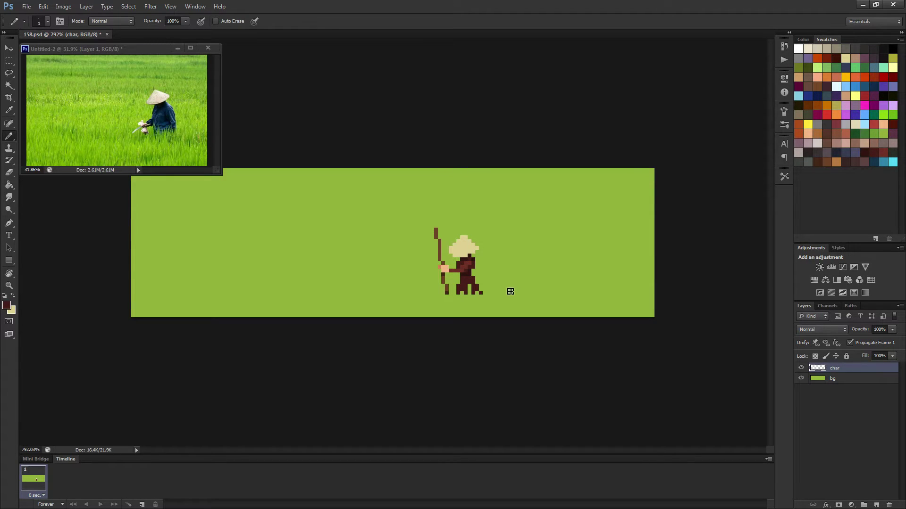
{"action": "scroll", "coordinate": [503, 291], "scroll_direction": "up", "scroll_amount": 2}
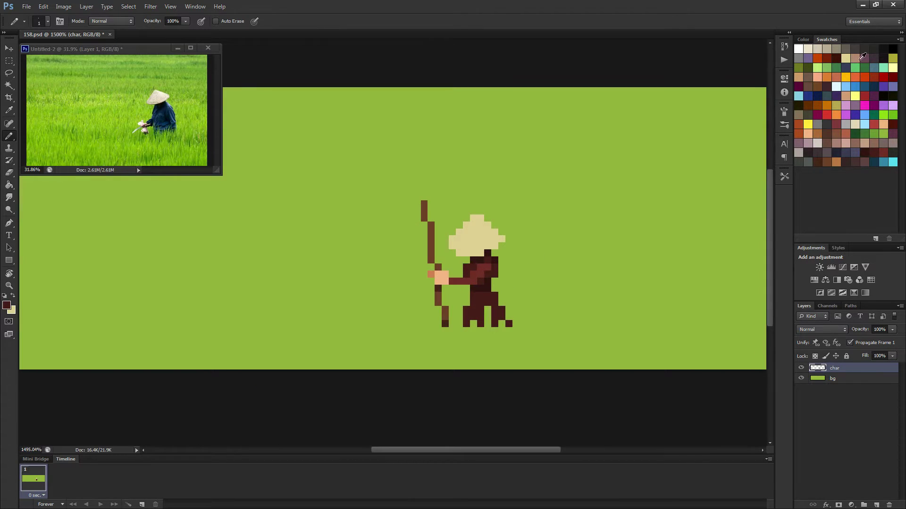
Step: Shade the back half of the straw hat and a pixel under its brim in pinkish tan
{"action": "left_click", "coordinate": [855, 58]}
{"action": "left_click", "coordinate": [479, 253]}
{"action": "left_click", "coordinate": [494, 245]}
{"action": "left_click", "coordinate": [501, 239]}
{"action": "left_click_drag", "start_coordinate": [482, 218], "coordinate": [496, 246]}
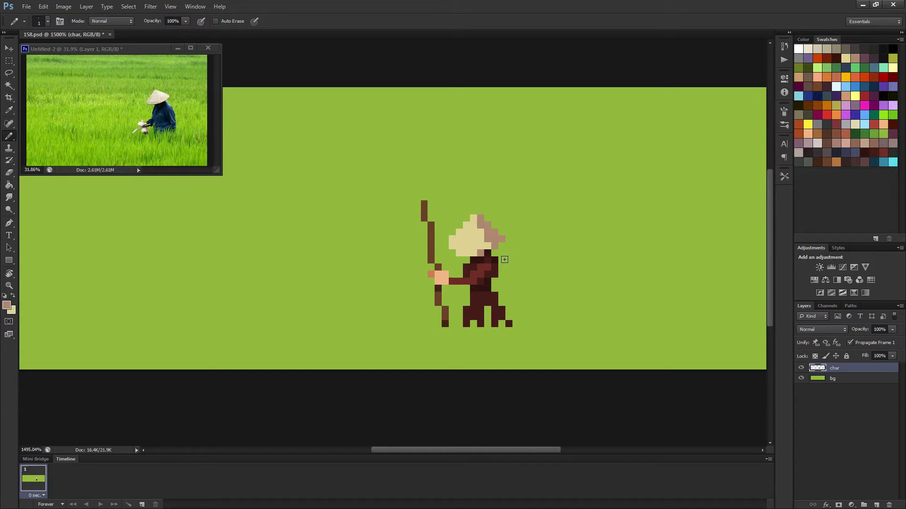
Step: Add a single pinkish-tan shading pixel near the front edge of the straw hat
{"action": "scroll", "coordinate": [502, 297], "scroll_direction": "down", "scroll_amount": 5}
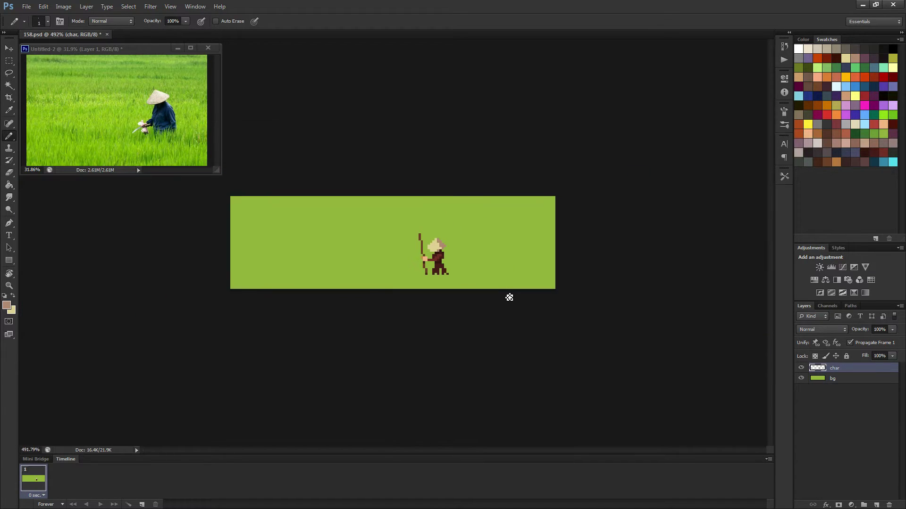
{"action": "scroll", "coordinate": [493, 286], "scroll_direction": "up", "scroll_amount": 5}
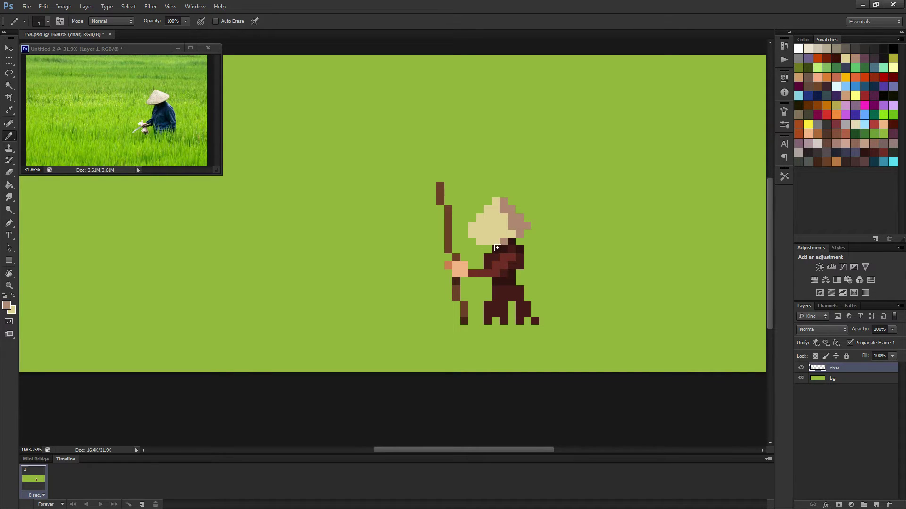
{"action": "scroll", "coordinate": [517, 267], "scroll_direction": "down", "scroll_amount": 3}
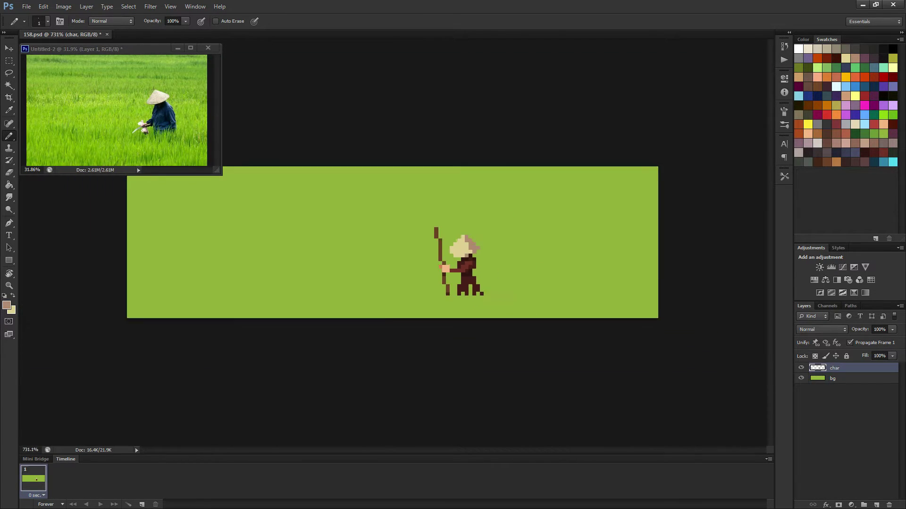
{"action": "scroll", "coordinate": [481, 287], "scroll_direction": "up", "scroll_amount": 4}
{"action": "scroll", "coordinate": [498, 303], "scroll_direction": "down", "scroll_amount": 6}
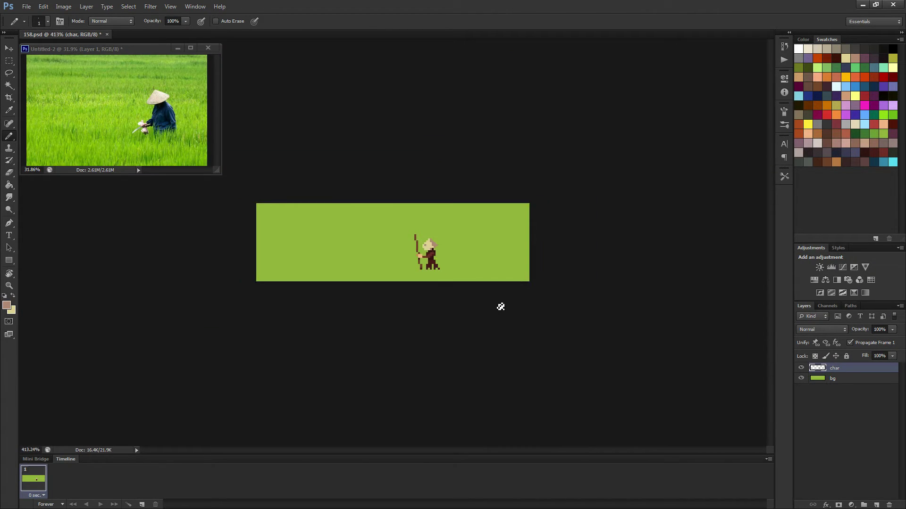
{"action": "scroll", "coordinate": [494, 307], "scroll_direction": "up", "scroll_amount": 5}
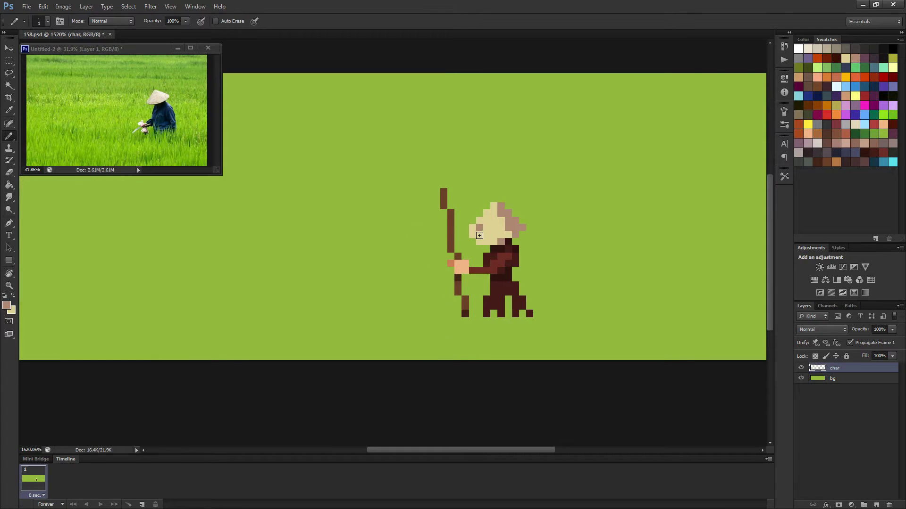
{"action": "left_click", "coordinate": [479, 235], "text": "alt"}
{"action": "scroll", "coordinate": [530, 290], "scroll_direction": "down", "scroll_amount": 5}
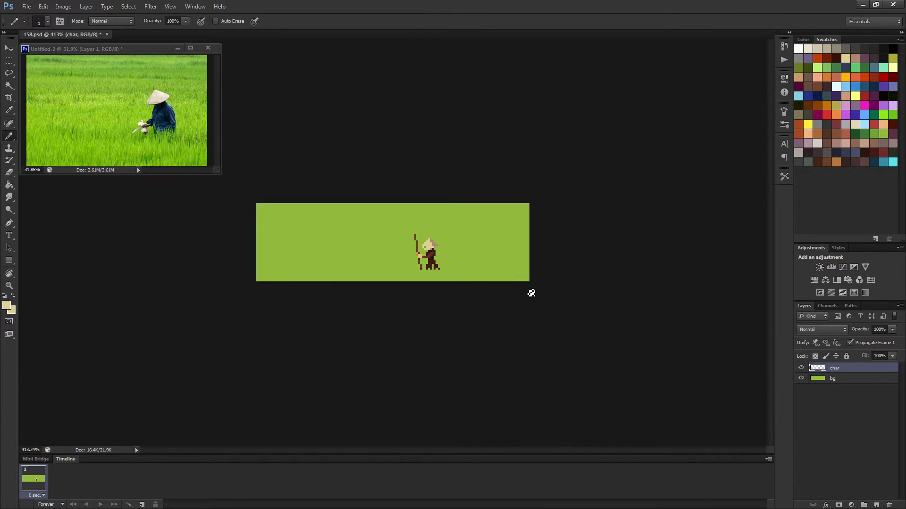
{"action": "scroll", "coordinate": [459, 252], "scroll_direction": "up", "scroll_amount": 2}
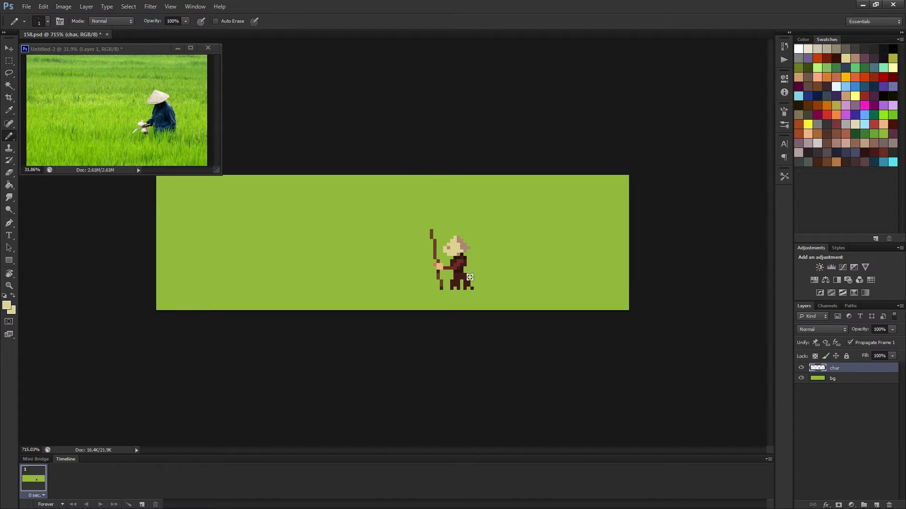
{"action": "scroll", "coordinate": [470, 277], "scroll_direction": "up", "scroll_amount": 2}
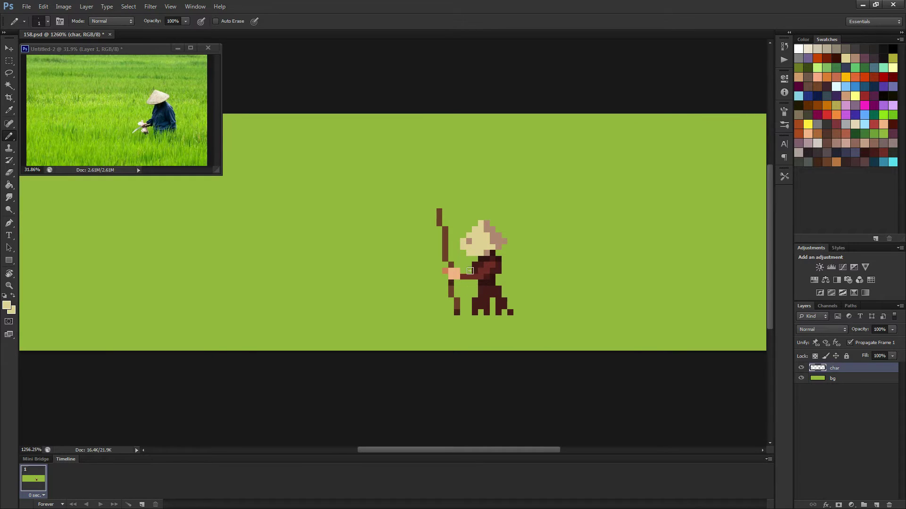
Step: Paint a second arm beside the torso below the sleeve in the fingertip's darker orange, erasing the excess pixel
{"action": "scroll", "coordinate": [453, 270], "scroll_direction": "up", "scroll_amount": 2}
{"action": "left_click", "coordinate": [444, 271], "text": "alt"}
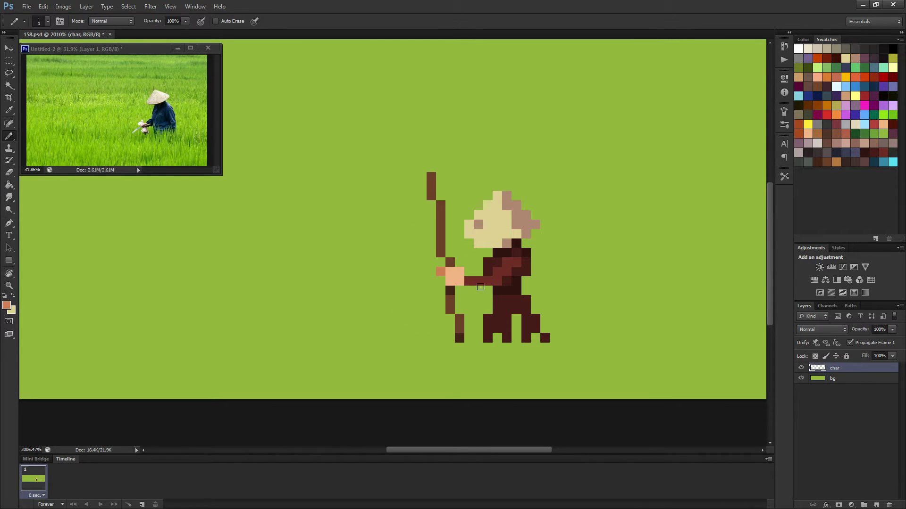
{"action": "left_click_drag", "start_coordinate": [487, 290], "coordinate": [479, 290]}
{"action": "left_click", "coordinate": [488, 300]}
{"action": "key", "text": "e"}
{"action": "left_click", "coordinate": [478, 290]}
{"action": "scroll", "coordinate": [509, 308], "scroll_direction": "down", "scroll_amount": 3}
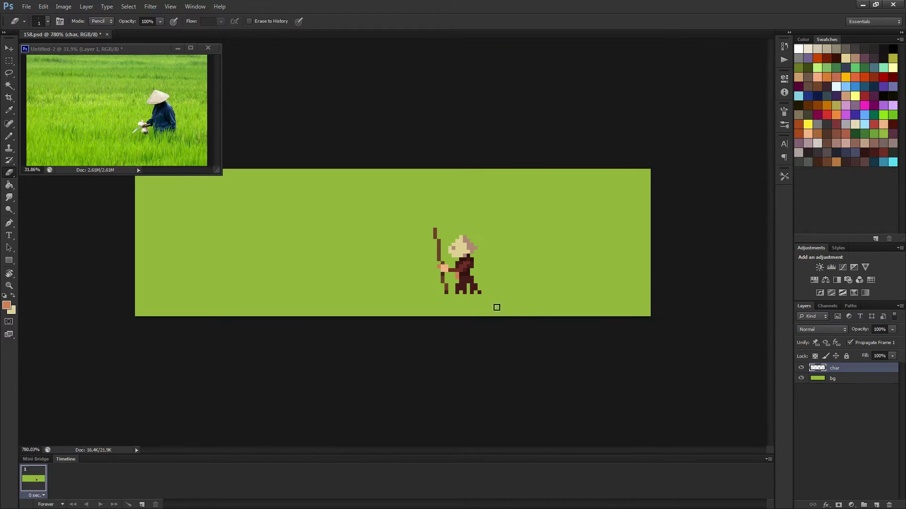
{"action": "scroll", "coordinate": [495, 307], "scroll_direction": "up", "scroll_amount": 3}
{"action": "key", "text": "b"}
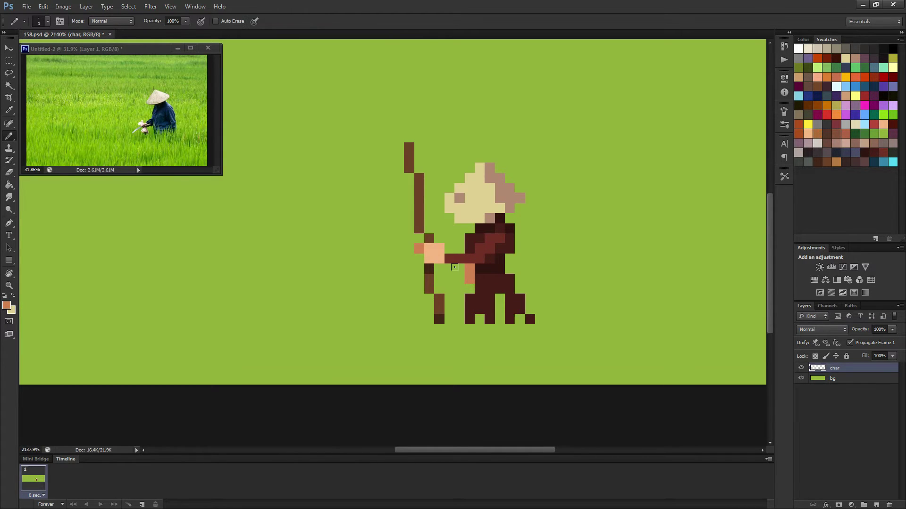
Step: Reshape the orange second arm into a short horizontal strip directly beneath the sleeve
{"action": "left_click", "coordinate": [458, 269]}
{"action": "key", "text": "e"}
{"action": "scroll", "coordinate": [515, 308], "scroll_direction": "down", "scroll_amount": 3}
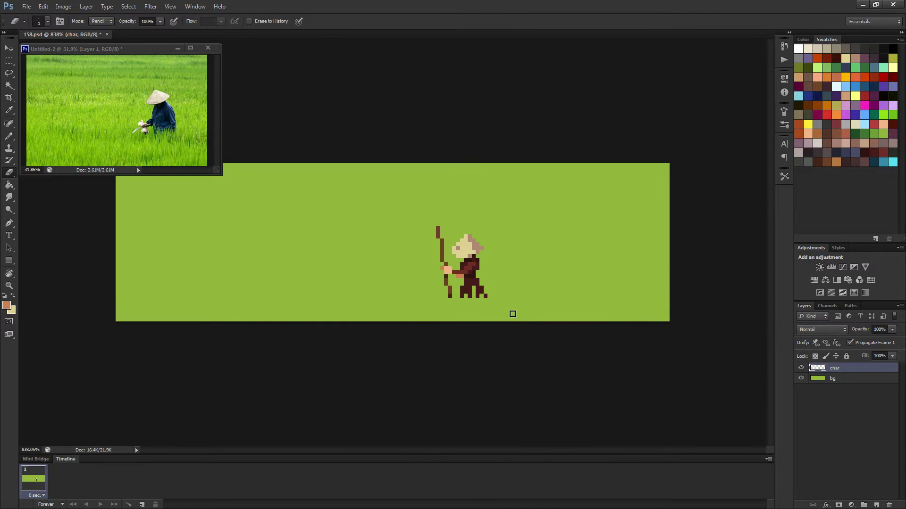
{"action": "scroll", "coordinate": [509, 314], "scroll_direction": "down", "scroll_amount": 2}
{"action": "key", "text": "b"}
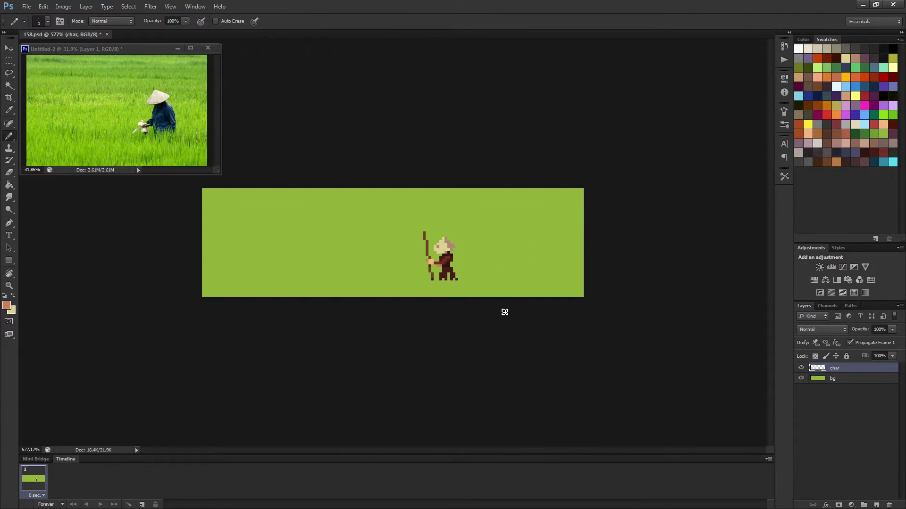
Step: Add a new layer above bg and draw darker-green horizontal grass lines on the ground around the farmer's feet
{"action": "left_click", "coordinate": [874, 133]}
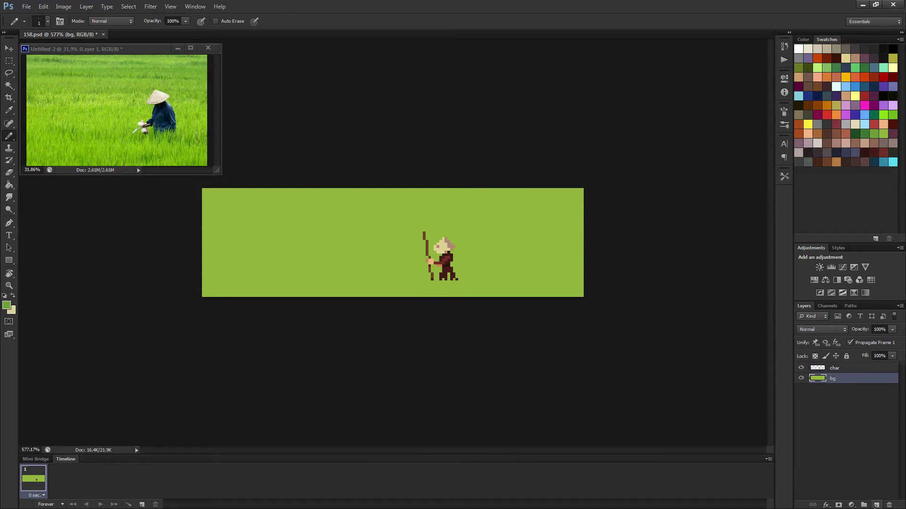
{"action": "left_click", "coordinate": [875, 505]}
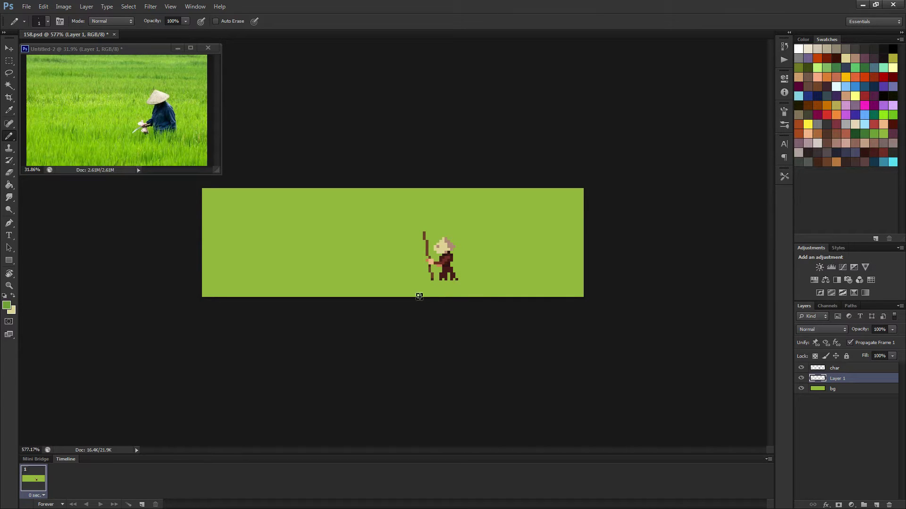
{"action": "mouse_move", "coordinate": [419, 289]}
{"action": "left_mouse_down"}
{"action": "mouse_move", "coordinate": [484, 286]}
{"action": "mouse_move", "coordinate": [411, 283]}
{"action": "mouse_move", "coordinate": [453, 283]}
{"action": "left_mouse_up"}
{"action": "left_click_drag", "start_coordinate": [396, 282], "coordinate": [402, 283]}
{"action": "left_click_drag", "start_coordinate": [480, 279], "coordinate": [526, 282]}
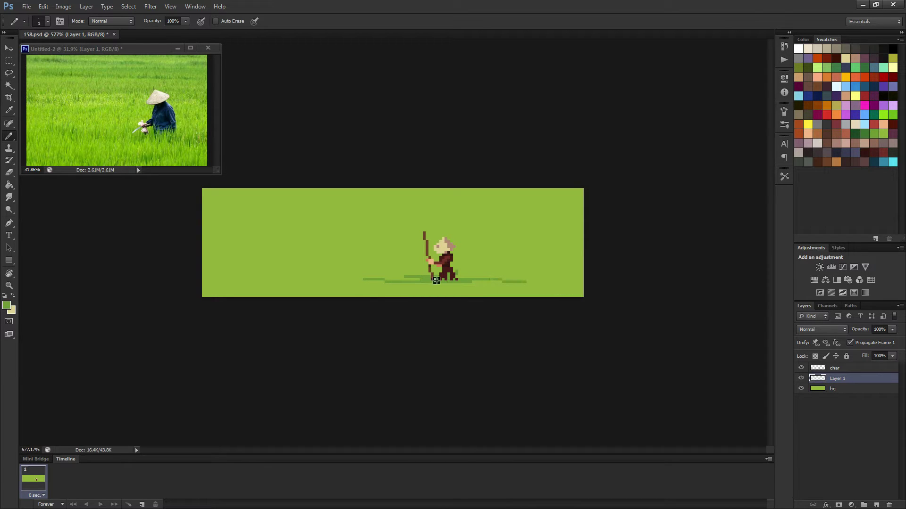
Step: Draw stepped darker-green grass lines on the field in front of the farmer, undoing unwanted strokes
{"action": "left_click_drag", "start_coordinate": [306, 254], "coordinate": [257, 252]}
{"action": "mouse_move", "coordinate": [286, 246]}
{"action": "left_mouse_down"}
{"action": "mouse_move", "coordinate": [220, 228]}
{"action": "mouse_move", "coordinate": [343, 239]}
{"action": "mouse_move", "coordinate": [251, 249]}
{"action": "left_mouse_up"}
{"action": "key", "text": "ctrl+alt+z"}
{"action": "key", "text": "ctrl+alt+z"}
{"action": "key", "text": "ctrl+alt+z"}
{"action": "left_click_drag", "start_coordinate": [235, 257], "coordinate": [336, 258]}
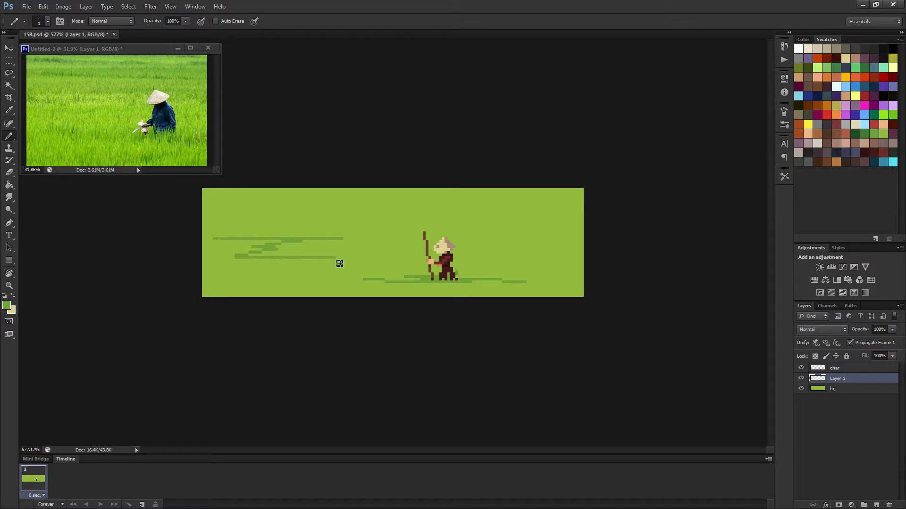
Step: Draw long darker-green grass lines across the upper middle of the field, behind the farmer and out to the far edge
{"action": "left_click_drag", "start_coordinate": [262, 222], "coordinate": [418, 222]}
{"action": "left_click_drag", "start_coordinate": [342, 234], "coordinate": [490, 237]}
{"action": "left_click_drag", "start_coordinate": [490, 238], "coordinate": [583, 241]}
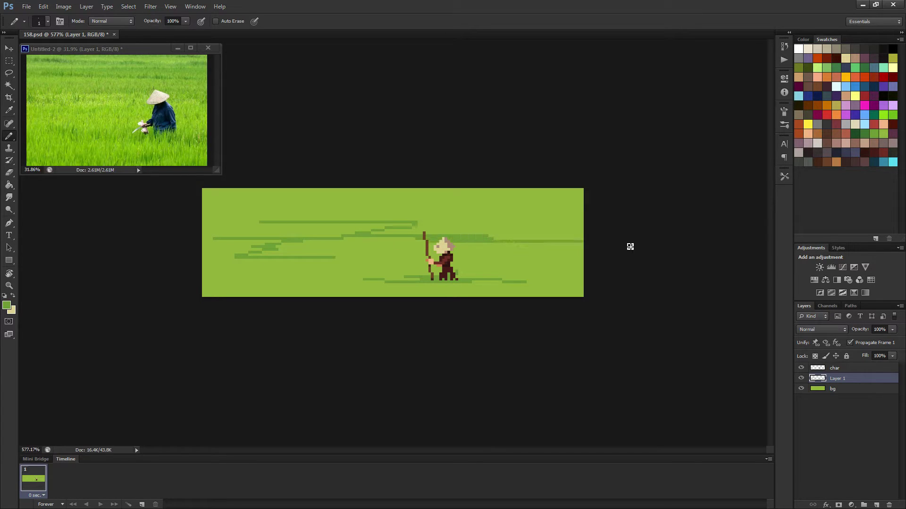
{"action": "scroll", "coordinate": [639, 261], "scroll_direction": "down", "scroll_amount": 1}
{"action": "scroll", "coordinate": [553, 315], "scroll_direction": "down", "scroll_amount": 4}
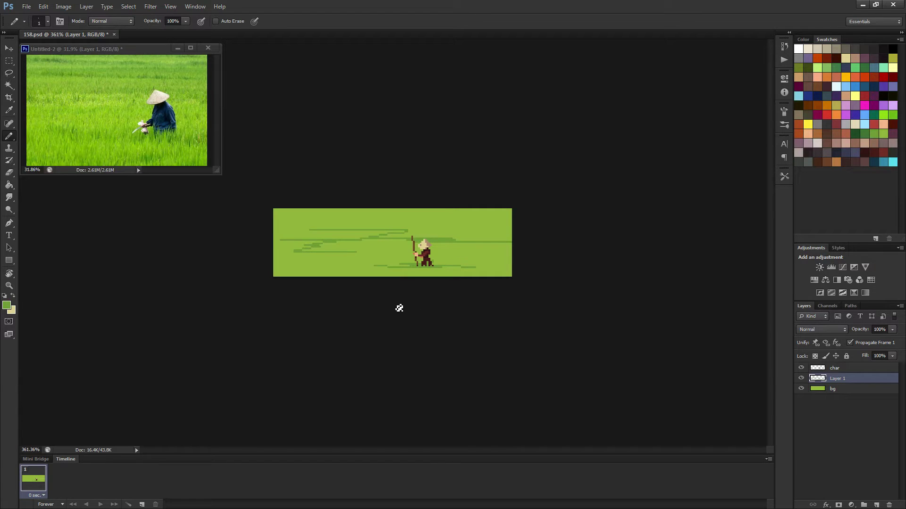
Step: Break up the grass lines in front of the farmer with short gaps in the background green
{"action": "scroll", "coordinate": [398, 309], "scroll_direction": "up", "scroll_amount": 10}
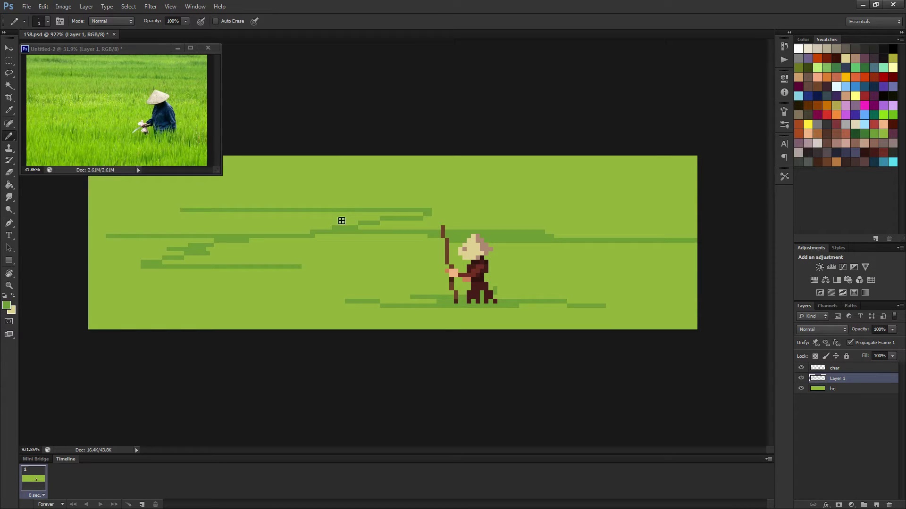
{"action": "left_click", "coordinate": [333, 210]}
{"action": "left_click", "coordinate": [277, 210]}
{"action": "left_click_drag", "start_coordinate": [259, 210], "coordinate": [246, 210]}
{"action": "left_click", "coordinate": [218, 210]}
{"action": "left_click_drag", "start_coordinate": [151, 236], "coordinate": [173, 235]}
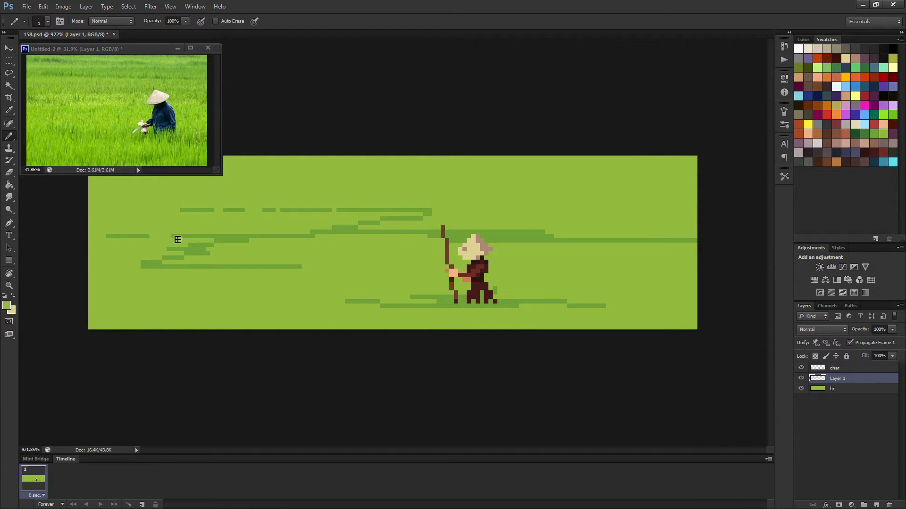
{"action": "left_click", "coordinate": [225, 239]}
{"action": "left_click_drag", "start_coordinate": [268, 236], "coordinate": [274, 235]}
{"action": "left_click", "coordinate": [260, 267]}
{"action": "left_click_drag", "start_coordinate": [208, 266], "coordinate": [212, 267]}
Step: Cut background-green gaps into the grass lines near the feet and behind the farmer, undoing the last gap beside the hat
{"action": "left_click", "coordinate": [361, 301]}
{"action": "left_click", "coordinate": [521, 232]}
{"action": "left_click", "coordinate": [613, 240]}
{"action": "left_click", "coordinate": [643, 240]}
{"action": "left_click", "coordinate": [658, 240]}
{"action": "scroll", "coordinate": [582, 270], "scroll_direction": "down", "scroll_amount": 3}
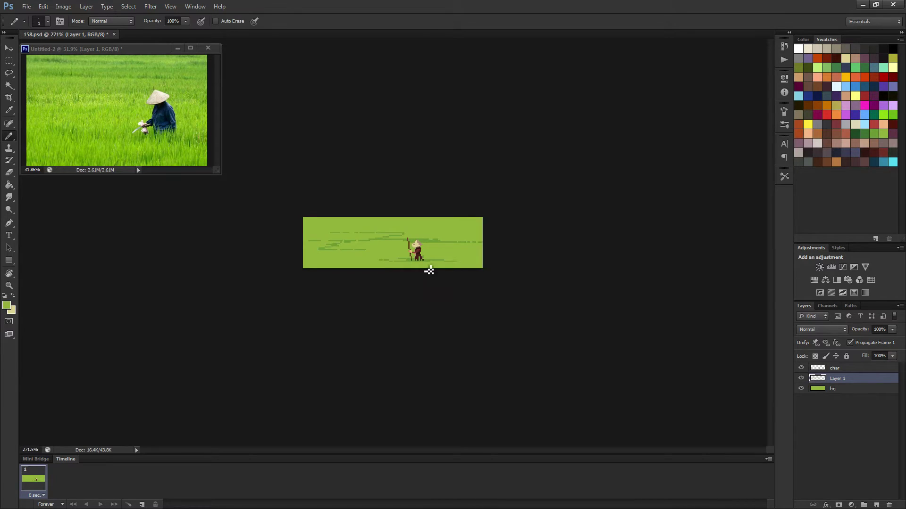
{"action": "scroll", "coordinate": [429, 269], "scroll_direction": "up", "scroll_amount": 3}
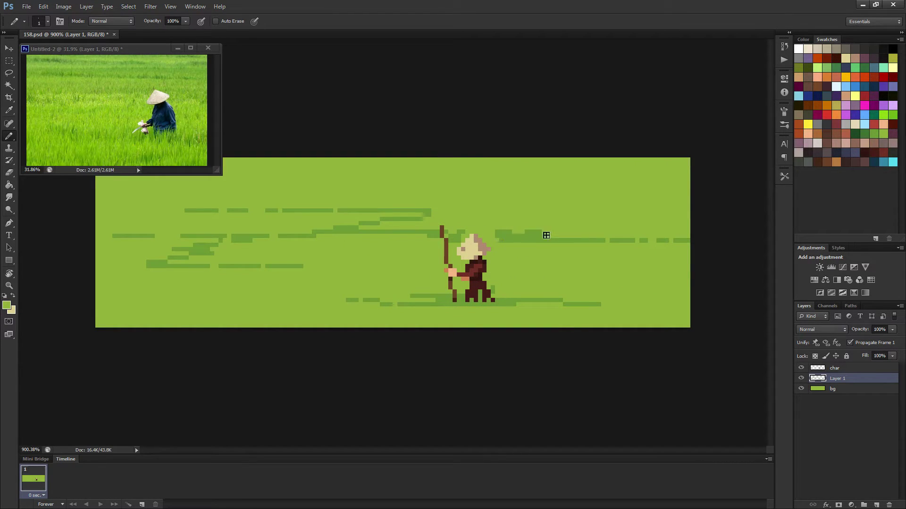
{"action": "key", "text": "ctrl+z"}
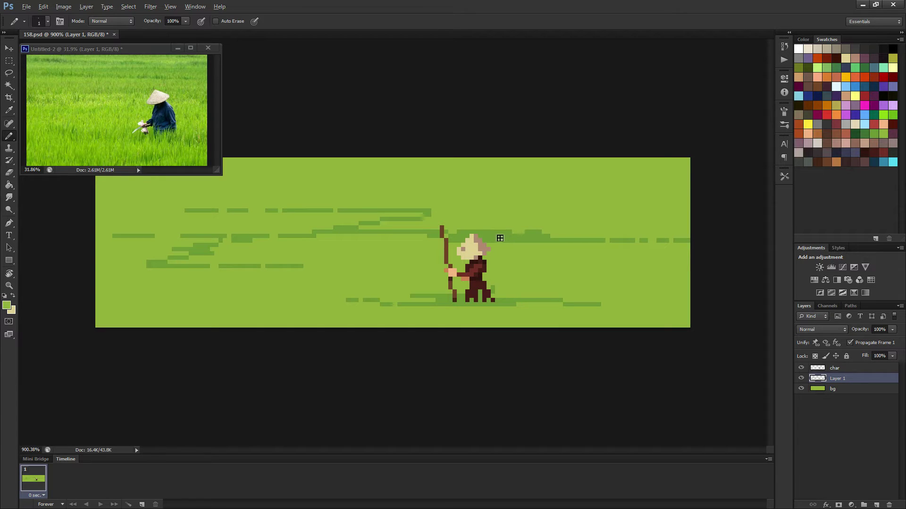
Step: Fill freehand slanted bands along the field's upper edge with the darker grass green and deselect
{"action": "left_click", "coordinate": [500, 242], "text": "alt"}
{"action": "key", "text": "l"}
{"action": "mouse_move", "coordinate": [355, 140]}
{"action": "left_mouse_down"}
{"action": "mouse_move", "coordinate": [293, 181]}
{"action": "mouse_move", "coordinate": [365, 184]}
{"action": "left_mouse_up"}
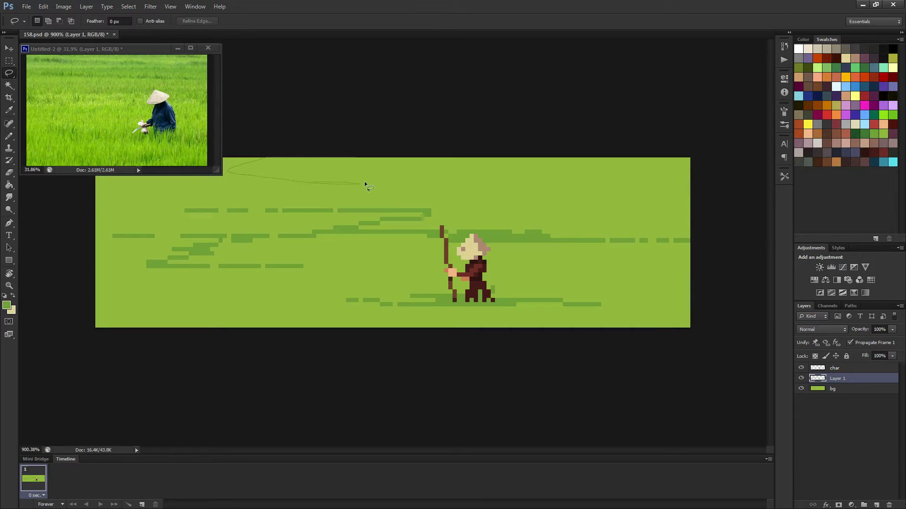
{"action": "left_click_drag", "start_coordinate": [598, 201], "coordinate": [639, 189]}
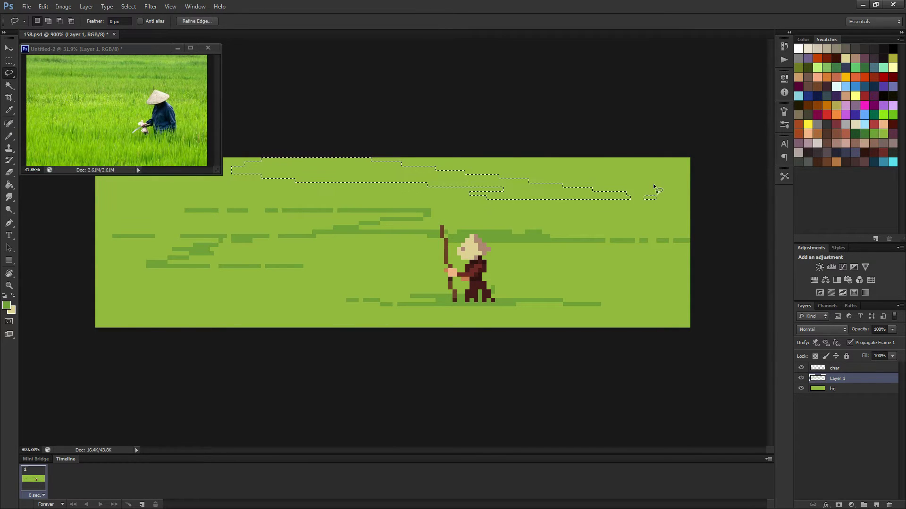
{"action": "key", "text": "alt+BackSpace"}
{"action": "key", "text": "ctrl+d"}
{"action": "scroll", "coordinate": [682, 252], "scroll_direction": "down", "scroll_amount": 5}
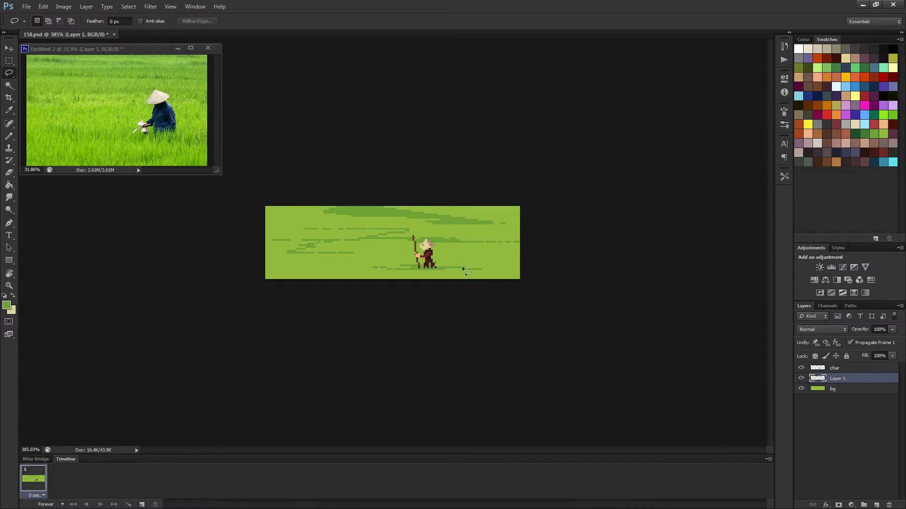
Step: On the char layer, widen the neck with a dark maroon pixel and erase the hat's lowest row of pixels
{"action": "scroll", "coordinate": [465, 266], "scroll_direction": "up", "scroll_amount": 6}
{"action": "key", "text": "b"}
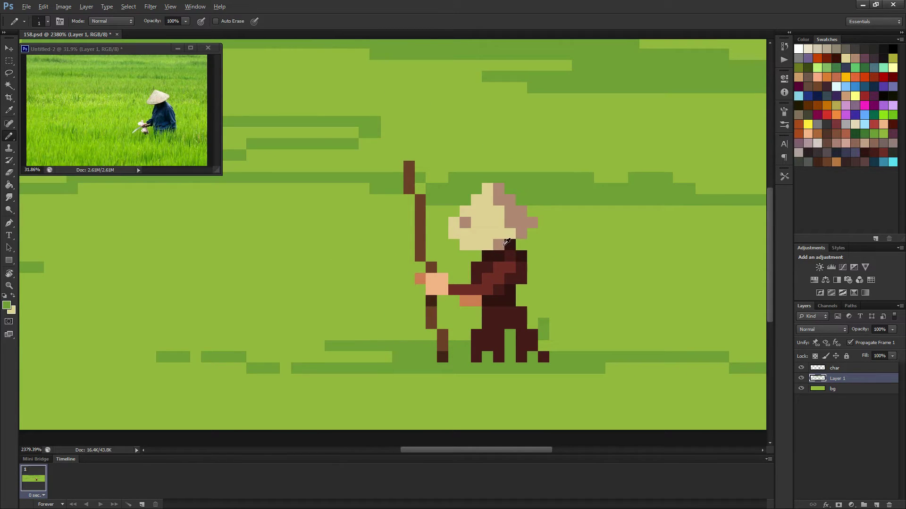
{"action": "left_click", "coordinate": [507, 245], "text": "alt"}
{"action": "left_click", "coordinate": [836, 370]}
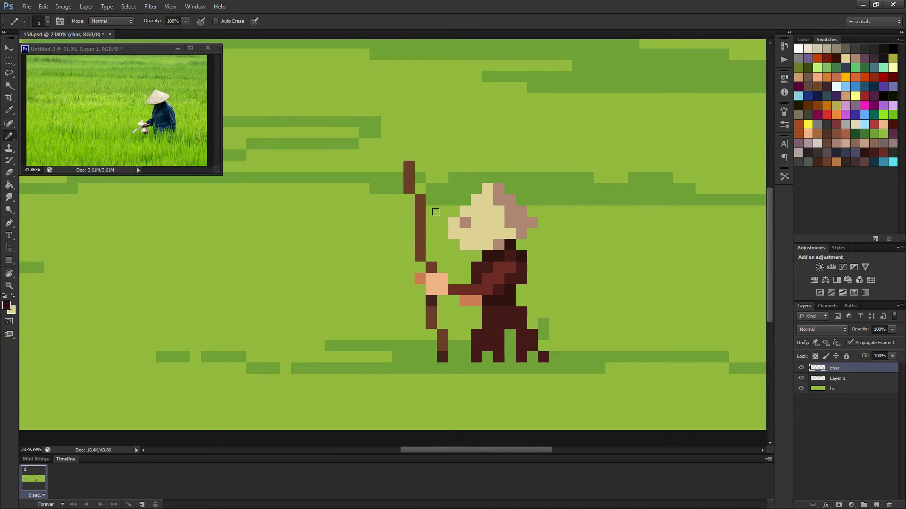
{"action": "left_click", "coordinate": [498, 244]}
{"action": "key", "text": "e"}
{"action": "left_click_drag", "start_coordinate": [488, 245], "coordinate": [443, 244]}
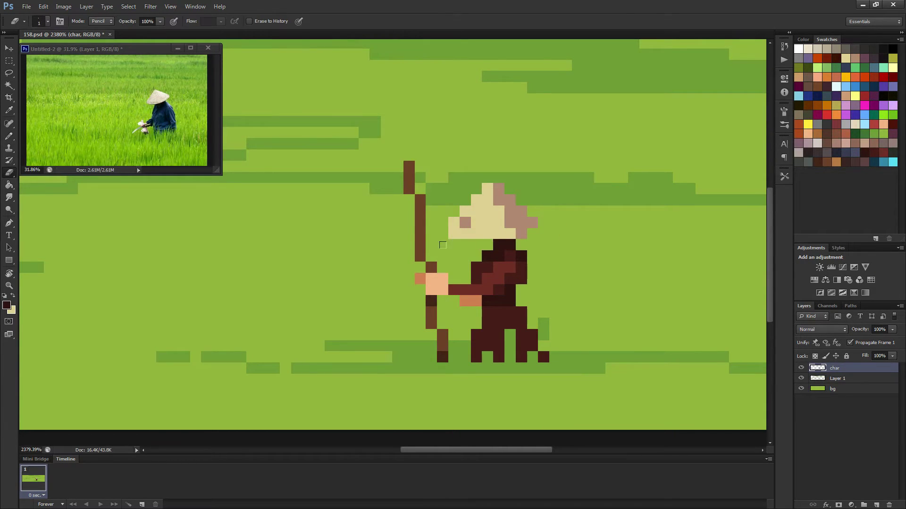
{"action": "scroll", "coordinate": [512, 284], "scroll_direction": "down", "scroll_amount": 3}
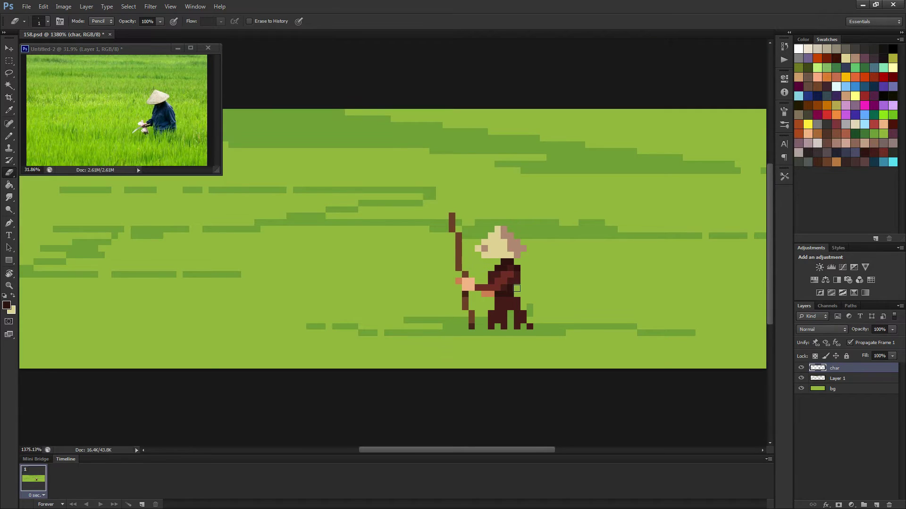
{"action": "scroll", "coordinate": [521, 290], "scroll_direction": "down", "scroll_amount": 1}
{"action": "scroll", "coordinate": [523, 293], "scroll_direction": "down", "scroll_amount": 2}
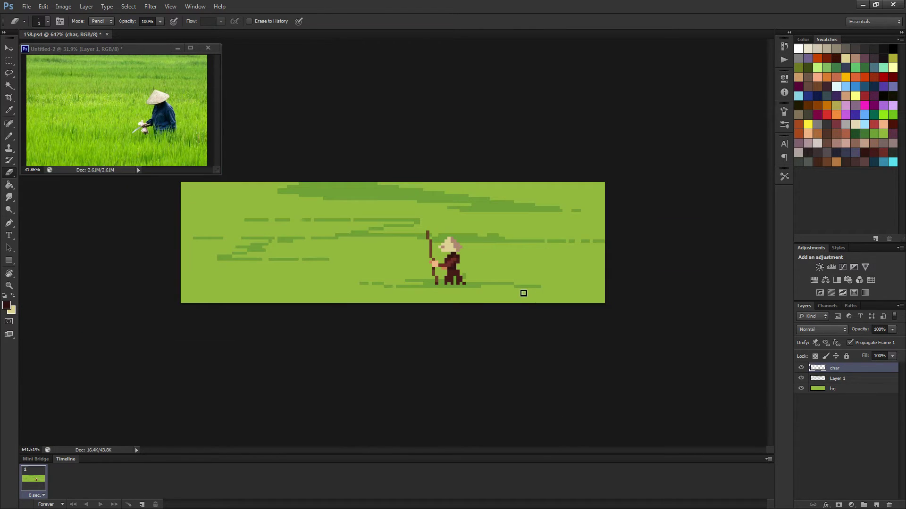
{"action": "scroll", "coordinate": [491, 289], "scroll_direction": "down", "scroll_amount": 1}
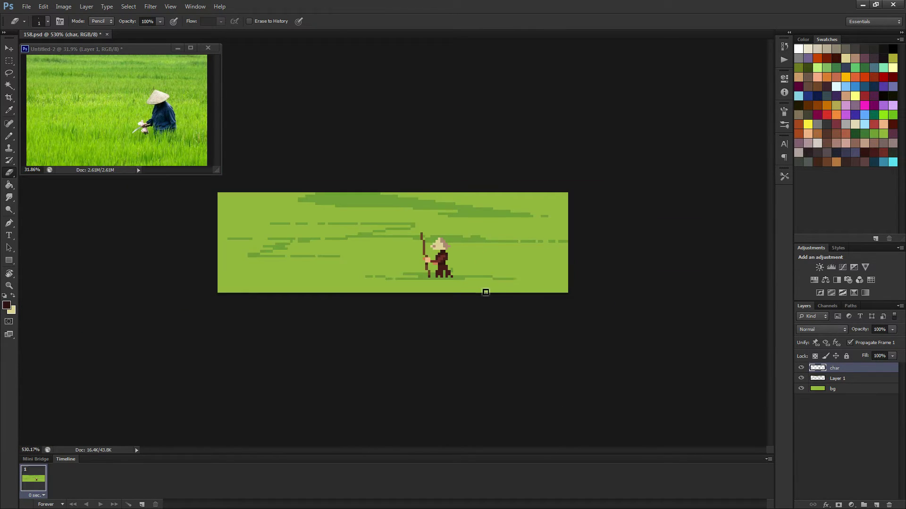
{"action": "scroll", "coordinate": [485, 291], "scroll_direction": "up", "scroll_amount": 2}
{"action": "scroll", "coordinate": [442, 275], "scroll_direction": "up", "scroll_amount": 3}
{"action": "key", "text": "b"}
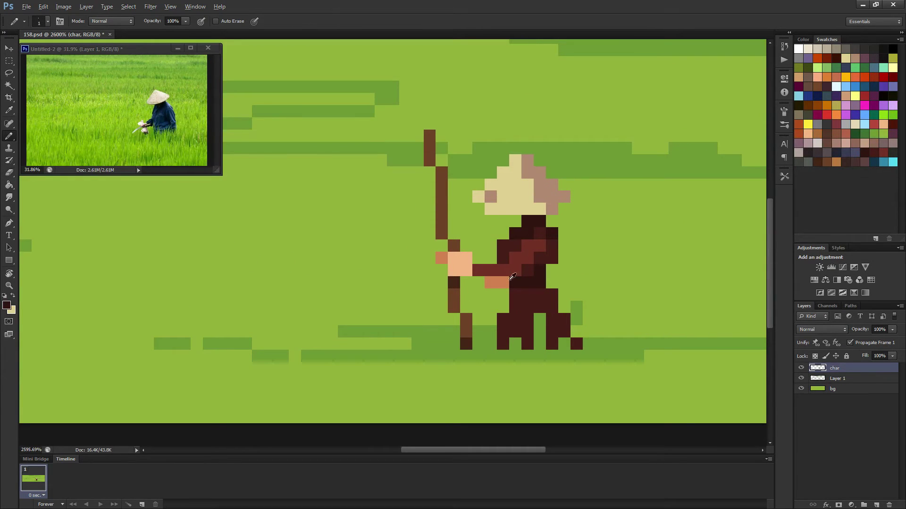
Step: On the char layer, paint the farmer's face as a short row of orange-brown pixels directly beneath the hat
{"action": "left_click", "coordinate": [799, 125]}
{"action": "left_click", "coordinate": [515, 222]}
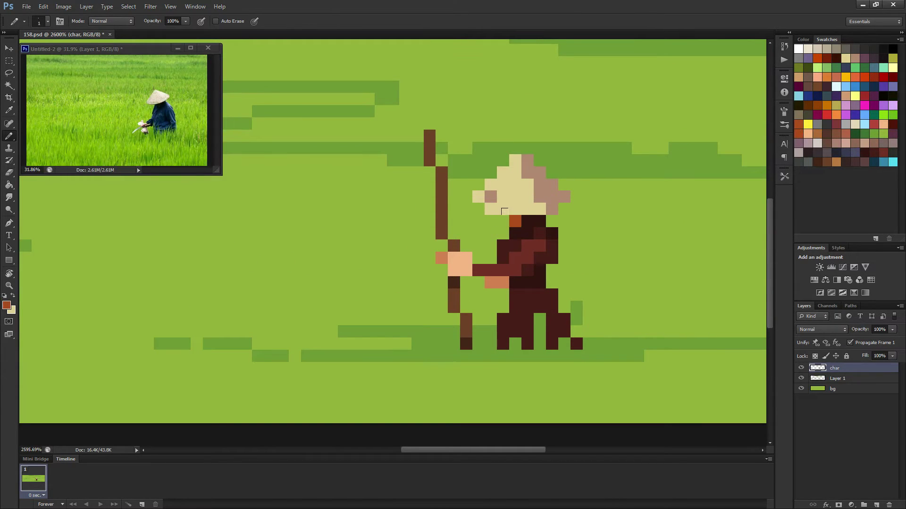
{"action": "left_click", "coordinate": [503, 220]}
{"action": "scroll", "coordinate": [522, 222], "scroll_direction": "down", "scroll_amount": 3}
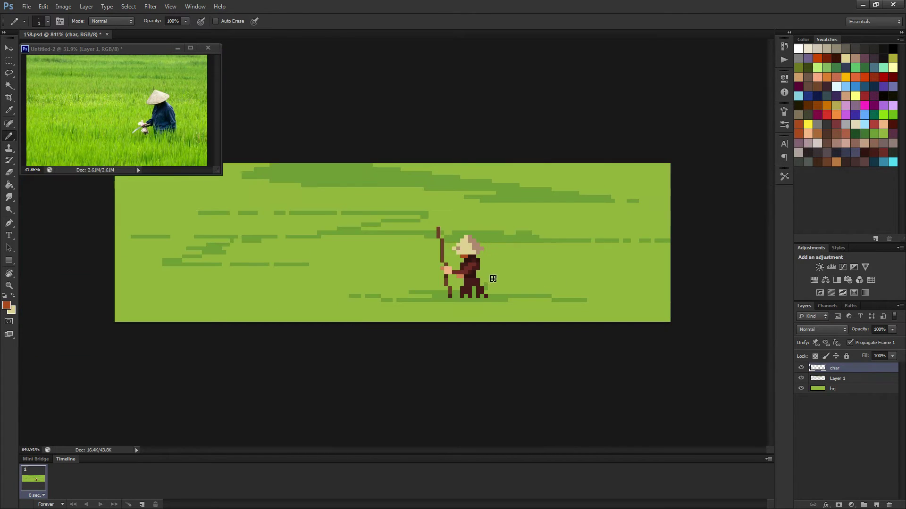
{"action": "scroll", "coordinate": [488, 280], "scroll_direction": "down", "scroll_amount": 1}
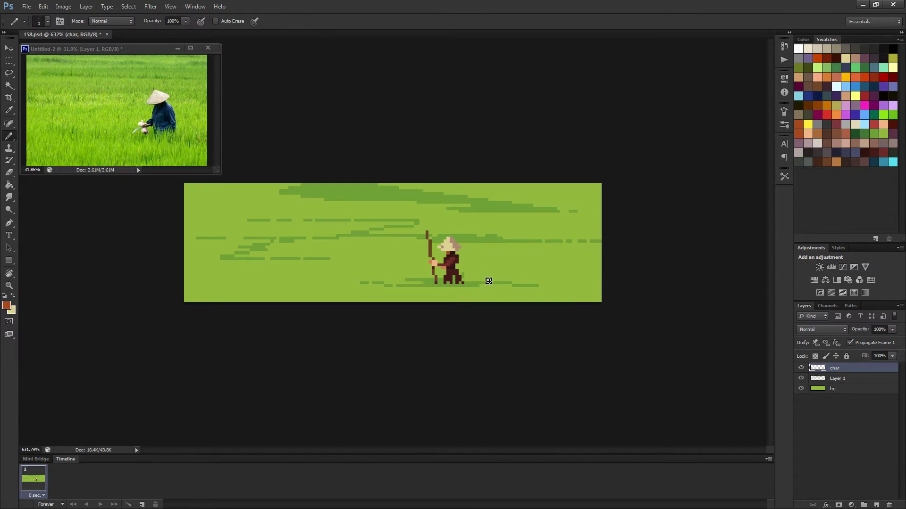
{"action": "scroll", "coordinate": [406, 247], "scroll_direction": "up", "scroll_amount": 3}
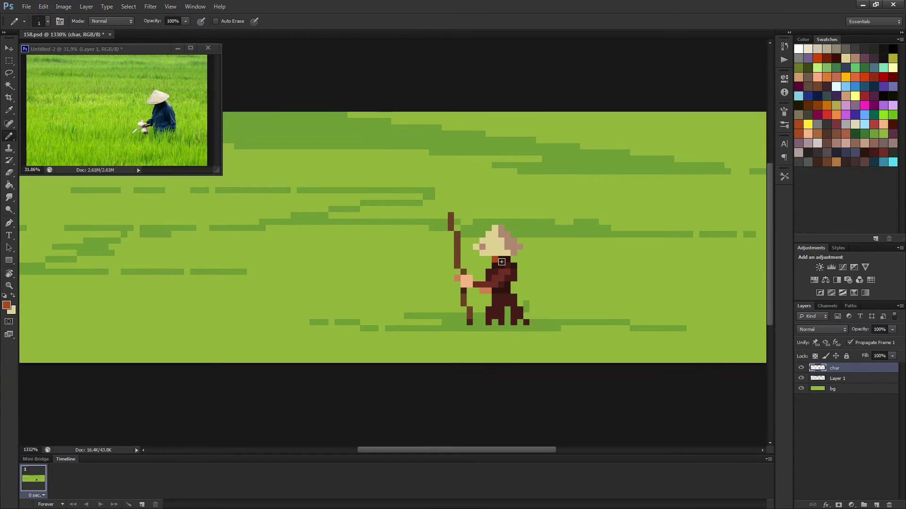
{"action": "left_click", "coordinate": [501, 260]}
{"action": "scroll", "coordinate": [506, 275], "scroll_direction": "down", "scroll_amount": 2}
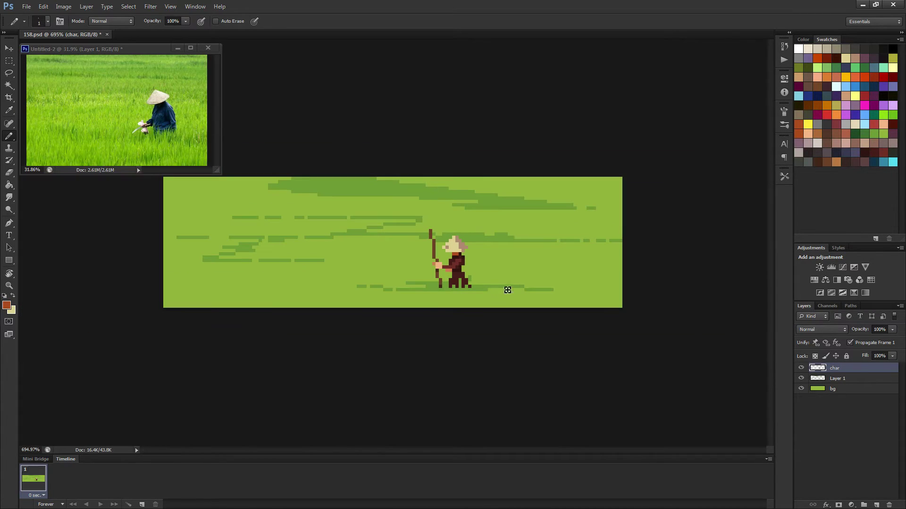
{"action": "scroll", "coordinate": [474, 279], "scroll_direction": "up", "scroll_amount": 1}
{"action": "scroll", "coordinate": [494, 269], "scroll_direction": "up", "scroll_amount": 1}
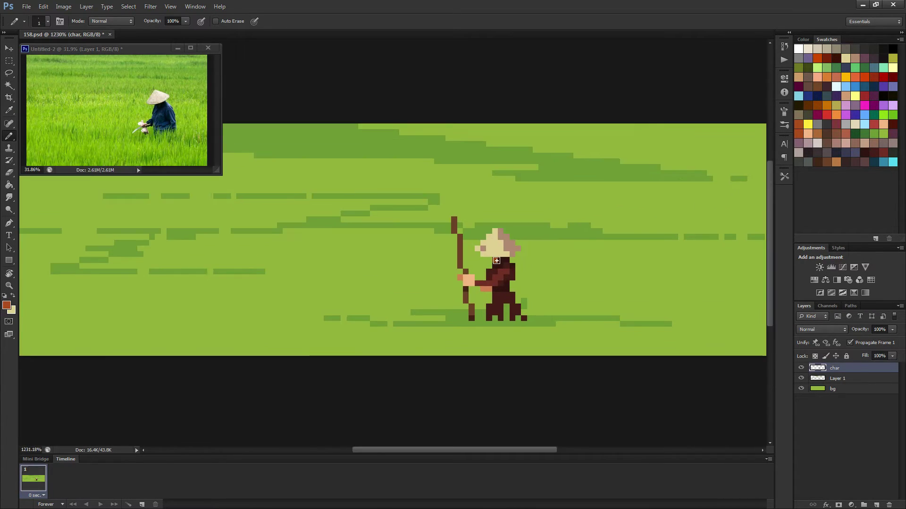
{"action": "scroll", "coordinate": [494, 269], "scroll_direction": "down", "scroll_amount": 4}
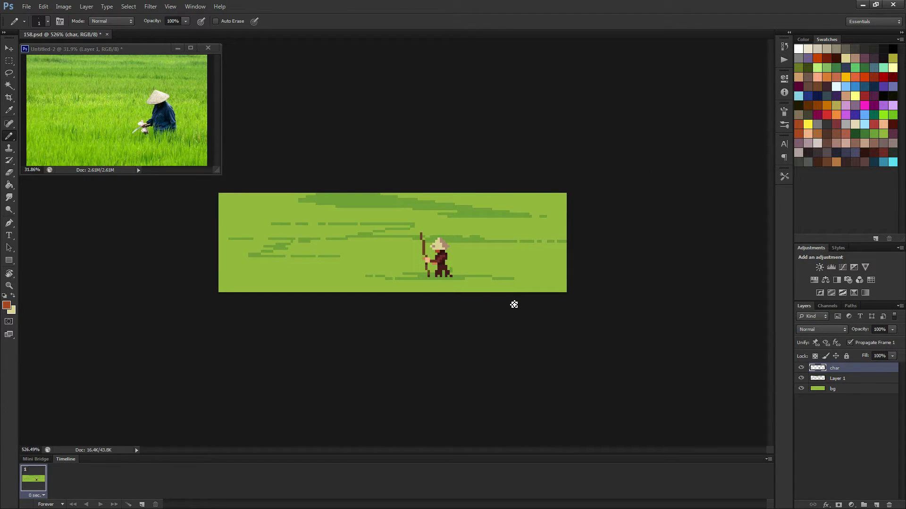
Step: Draw a deep green grass line under the farmer and staff, with small tufts between the feet and single pixels at the ends
{"action": "scroll", "coordinate": [495, 304], "scroll_direction": "up", "scroll_amount": 4}
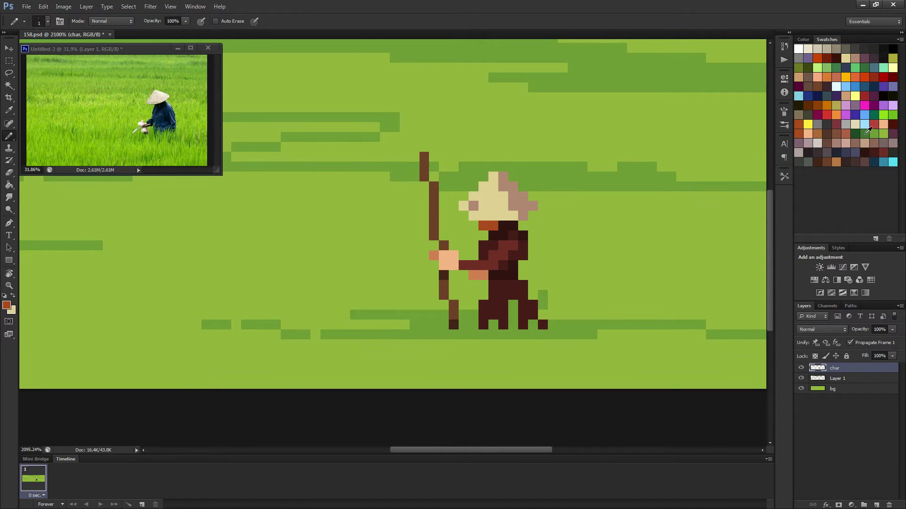
{"action": "mouse_move", "coordinate": [513, 302]}
{"action": "left_mouse_down"}
{"action": "mouse_move", "coordinate": [469, 329]}
{"action": "mouse_move", "coordinate": [564, 334]}
{"action": "left_mouse_up"}
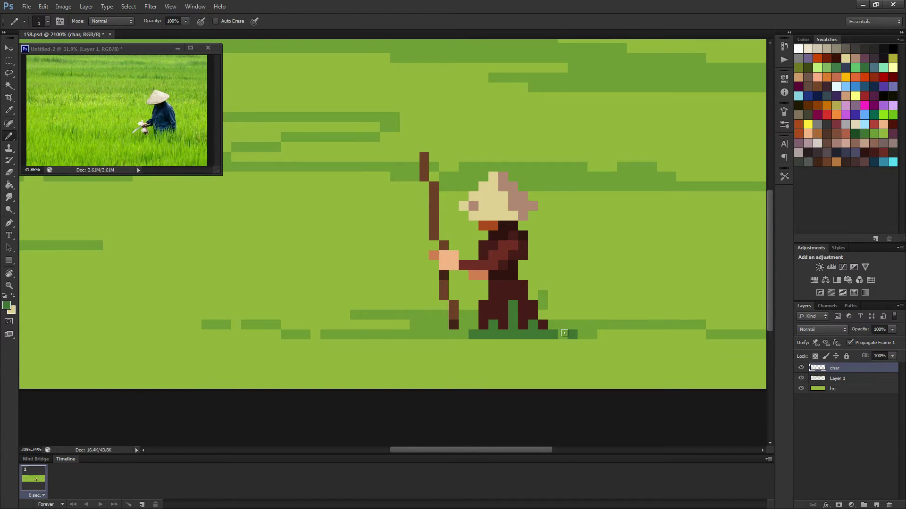
{"action": "left_click_drag", "start_coordinate": [461, 329], "coordinate": [427, 332]}
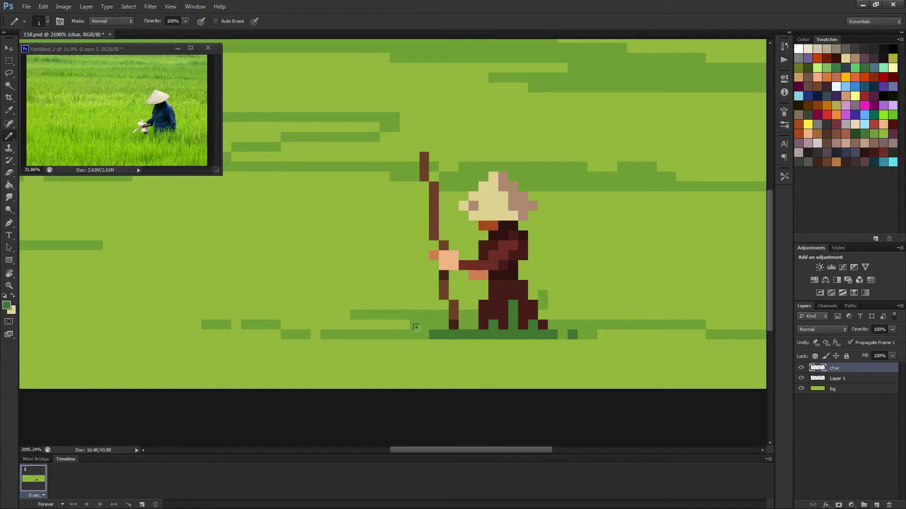
{"action": "left_click", "coordinate": [412, 332]}
{"action": "left_click", "coordinate": [429, 321]}
{"action": "left_click", "coordinate": [424, 332]}
{"action": "scroll", "coordinate": [524, 345], "scroll_direction": "down", "scroll_amount": 10}
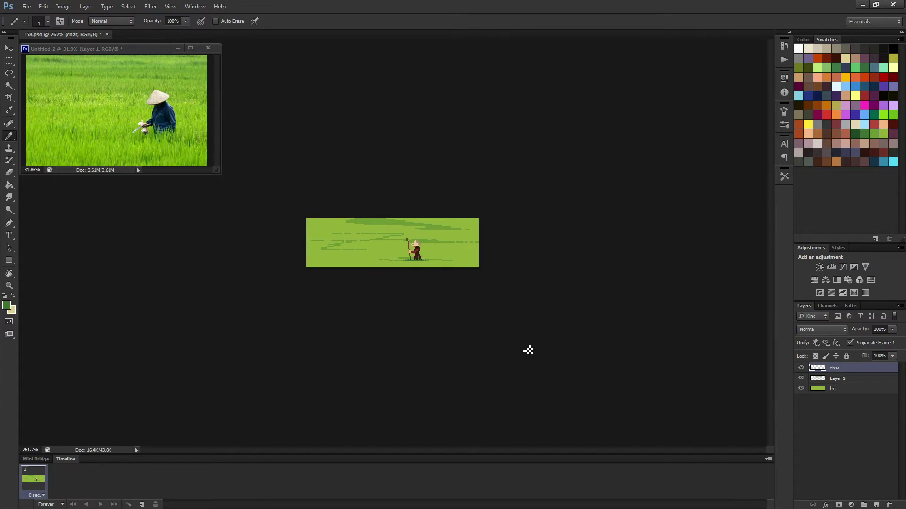
Step: Fill the gap between the farmer's legs with the robe's dark maroon on the char layer
{"action": "scroll", "coordinate": [452, 311], "scroll_direction": "up", "scroll_amount": 6}
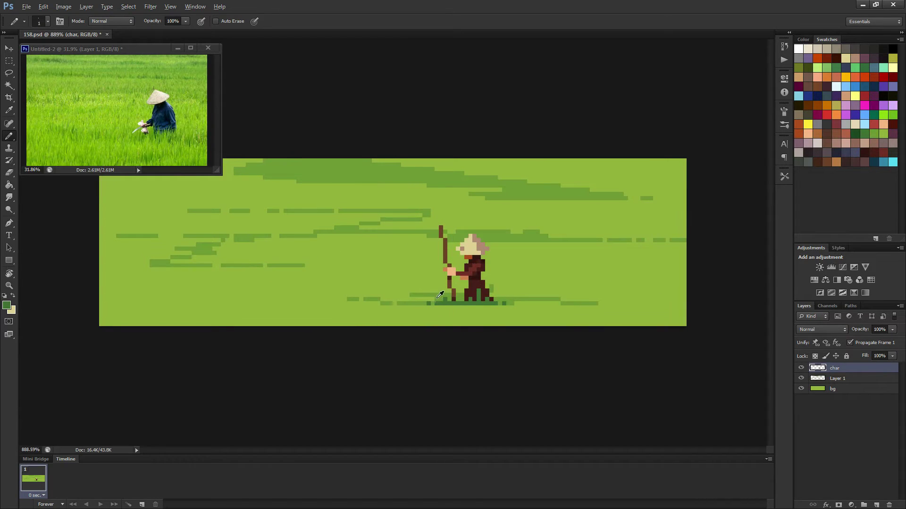
{"action": "left_click", "coordinate": [437, 297], "text": "alt"}
{"action": "left_click", "coordinate": [540, 187]}
{"action": "left_click", "coordinate": [842, 380]}
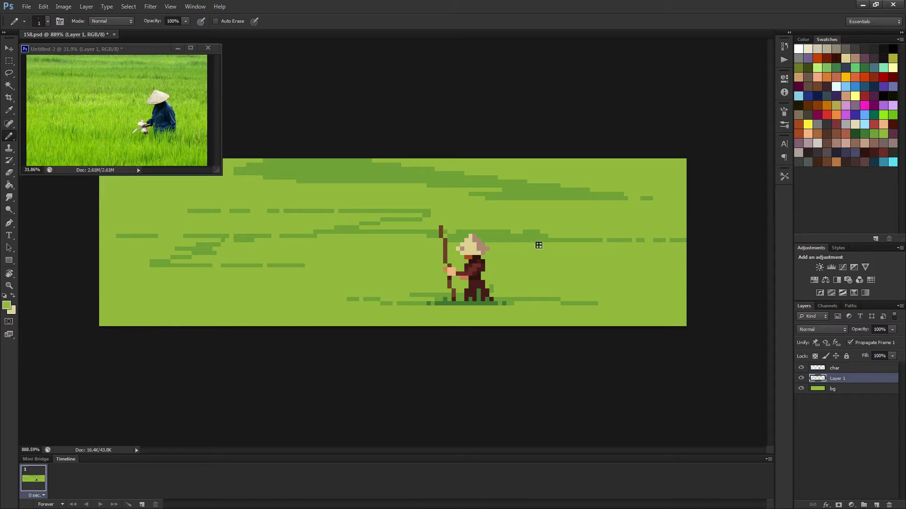
{"action": "left_click", "coordinate": [485, 281], "text": "alt"}
{"action": "left_click", "coordinate": [835, 368]}
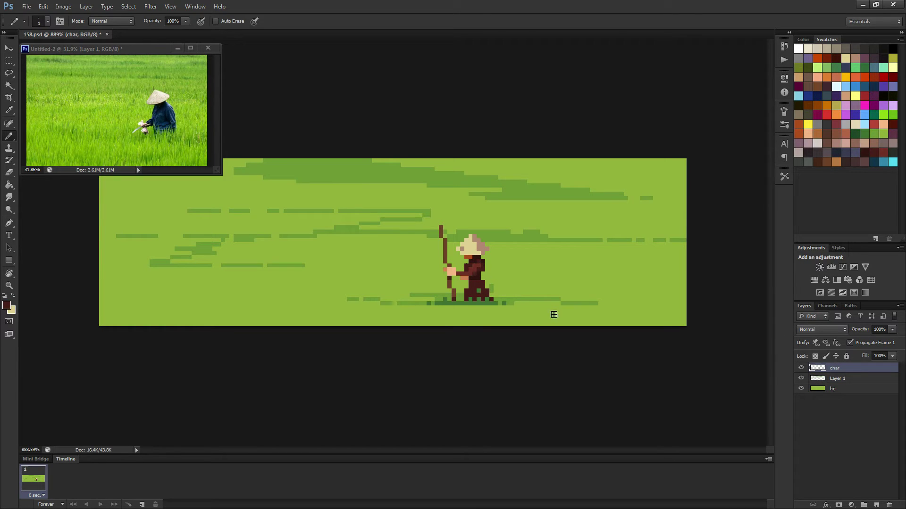
{"action": "scroll", "coordinate": [554, 314], "scroll_direction": "down", "scroll_amount": 5}
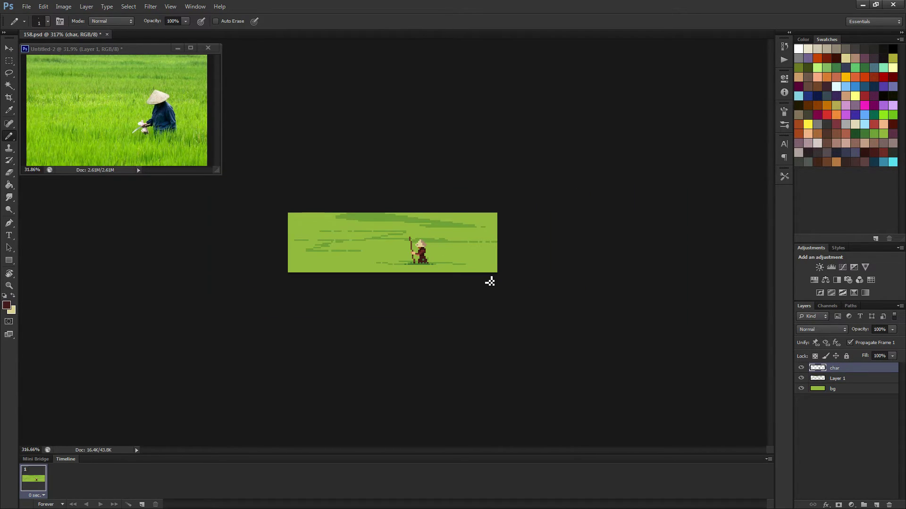
Step: Rename Layer 1 as "grass"
{"action": "scroll", "coordinate": [491, 281], "scroll_direction": "up", "scroll_amount": 5}
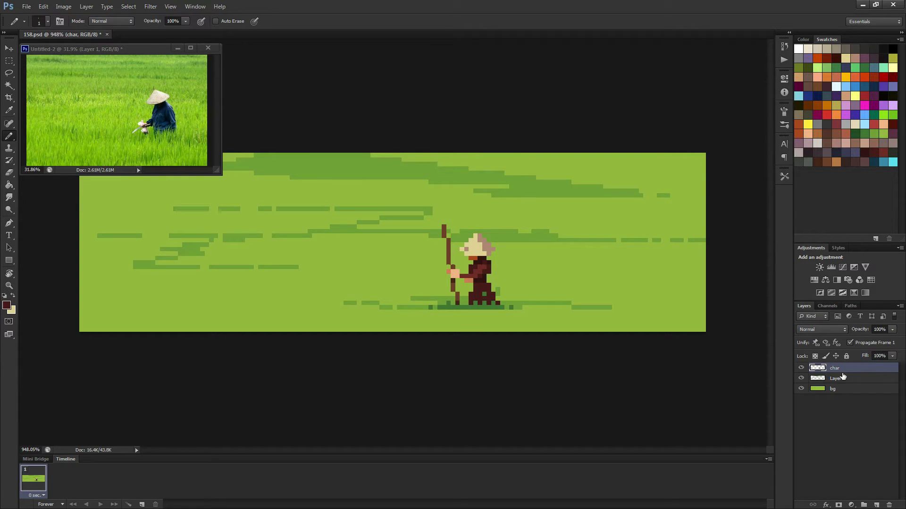
{"action": "double_click", "coordinate": [836, 378]}
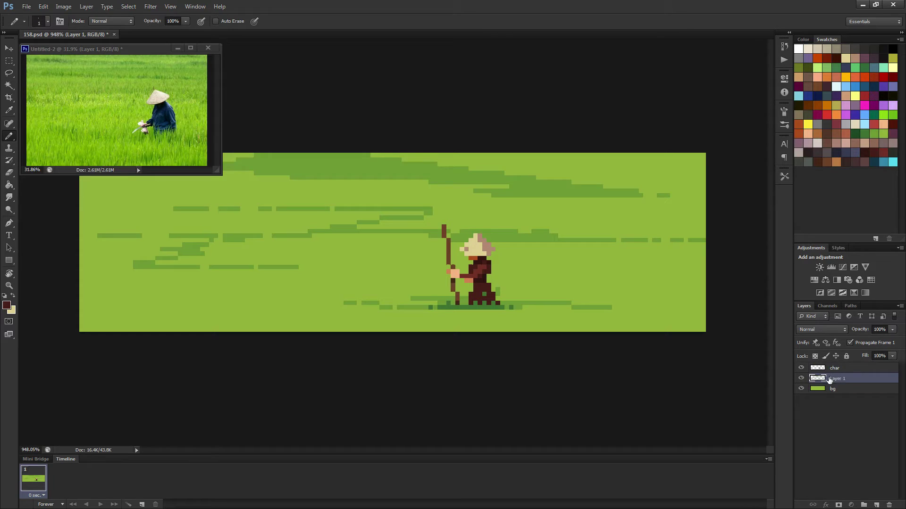
{"action": "double_click", "coordinate": [836, 378]}
{"action": "type", "text": "grass"}
{"action": "key", "text": "Return"}
{"action": "key", "text": "alt+e"}
{"action": "key", "text": "Escape"}
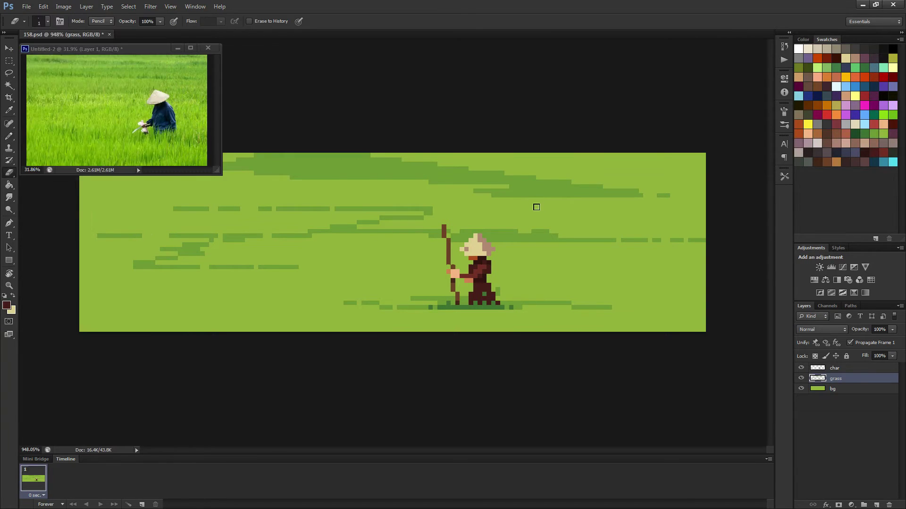
Step: Try erasing single-pixel gaps in the darker green bands along the field's upper edge
{"action": "key", "text": "e"}
{"action": "left_click_drag", "start_coordinate": [542, 197], "coordinate": [541, 188]}
{"action": "left_click", "coordinate": [364, 169]}
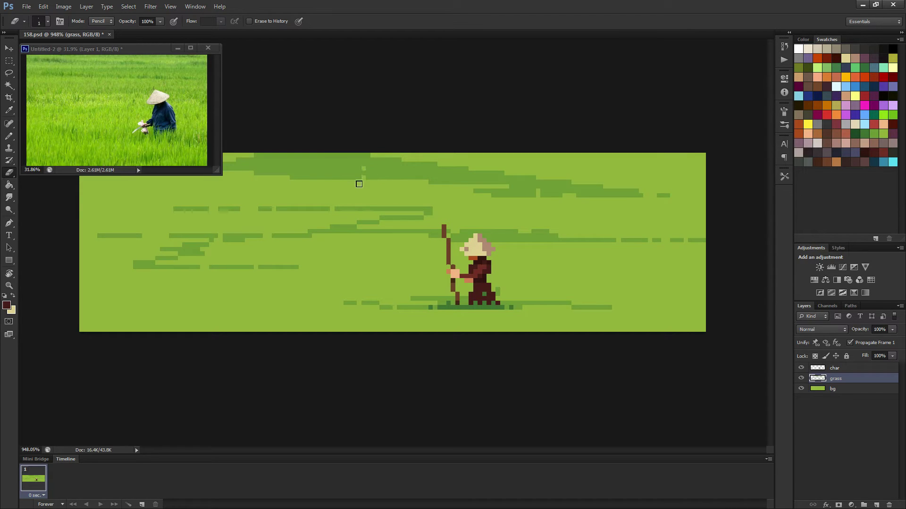
{"action": "left_click", "coordinate": [309, 173]}
{"action": "scroll", "coordinate": [422, 189], "scroll_direction": "down", "scroll_amount": 5}
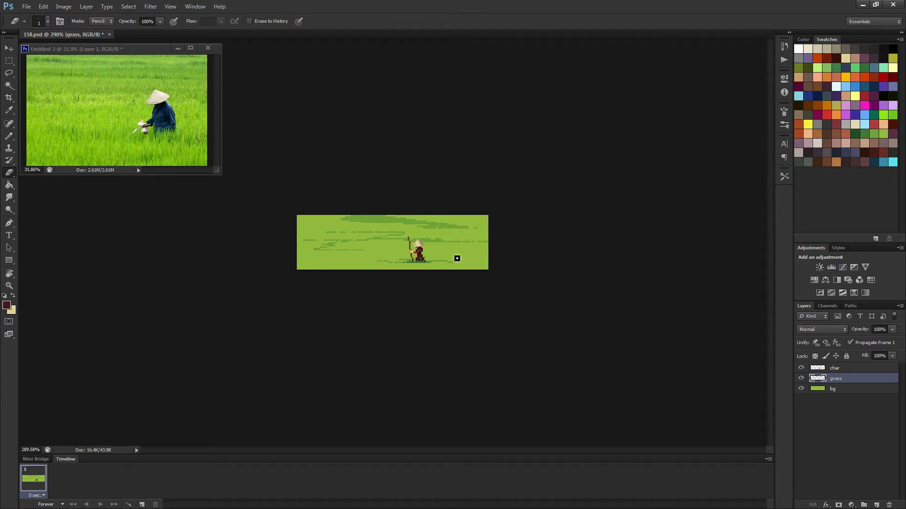
{"action": "scroll", "coordinate": [456, 253], "scroll_direction": "up", "scroll_amount": 4}
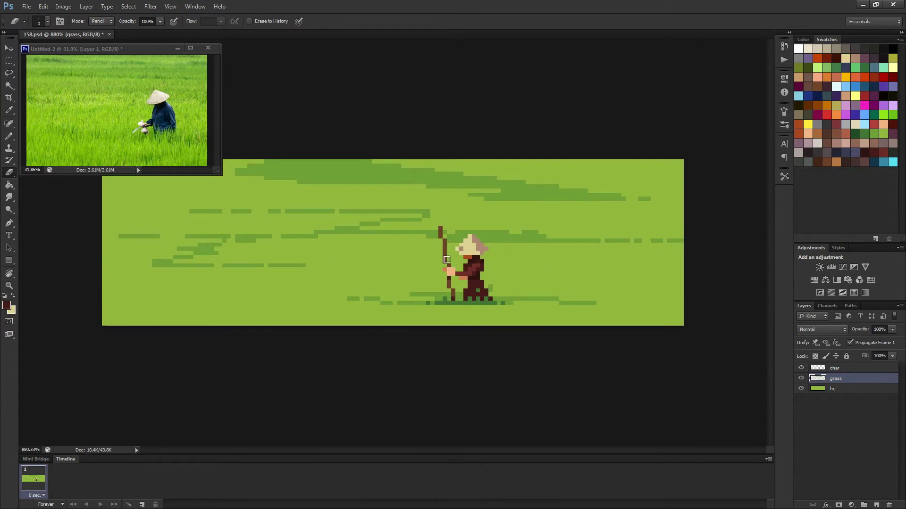
Step: Move the reference photo window higher, clear of the field, and return to the pixel-art document
{"action": "key", "text": "b"}
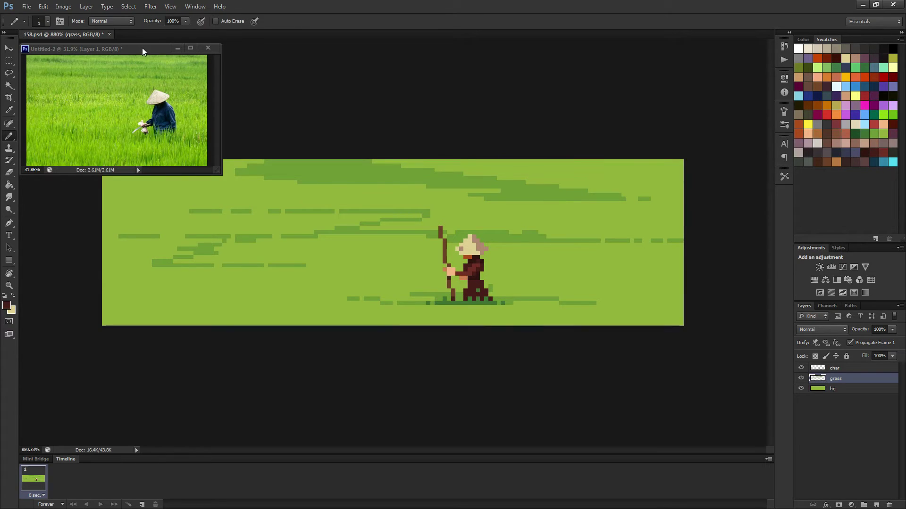
{"action": "left_click_drag", "start_coordinate": [142, 48], "coordinate": [144, 22]}
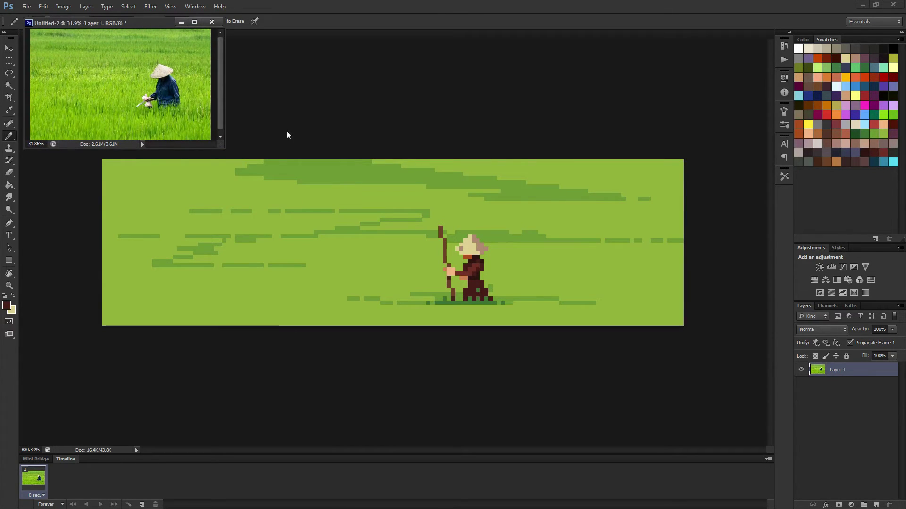
{"action": "left_click", "coordinate": [316, 129]}
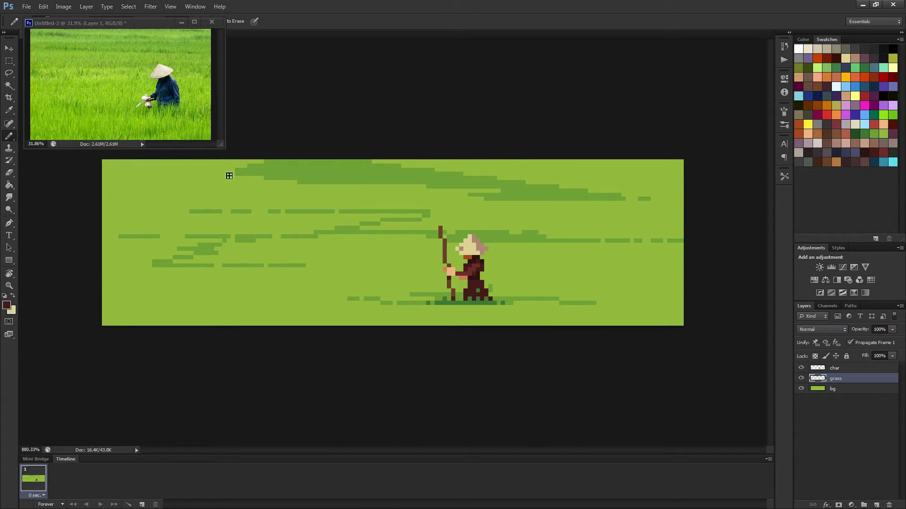
Step: Add a short broken line of the darker grass green near the field's upper-left corner, undoing the rejected strokes
{"action": "left_click_drag", "start_coordinate": [227, 170], "coordinate": [154, 173]}
{"action": "key", "text": "ctrl+z"}
{"action": "left_click", "coordinate": [275, 169], "text": "alt"}
{"action": "left_click_drag", "start_coordinate": [222, 174], "coordinate": [178, 170]}
{"action": "key", "text": "ctrl+z"}
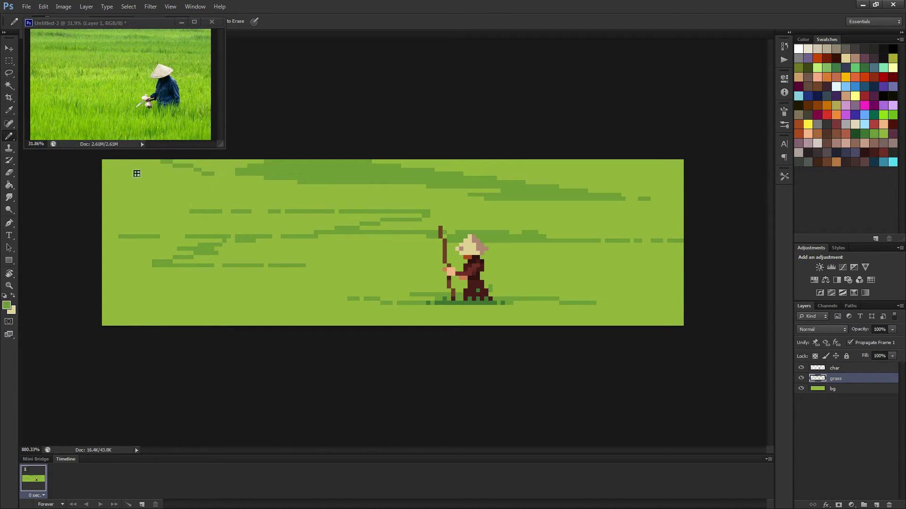
{"action": "key", "text": "ctrl+z"}
{"action": "key", "text": "ctrl+z"}
{"action": "key", "text": "ctrl+z"}
{"action": "key", "text": "ctrl+z"}
{"action": "key", "text": "ctrl+z"}
{"action": "key", "text": "ctrl+z"}
{"action": "scroll", "coordinate": [350, 263], "scroll_direction": "down", "scroll_amount": 8}
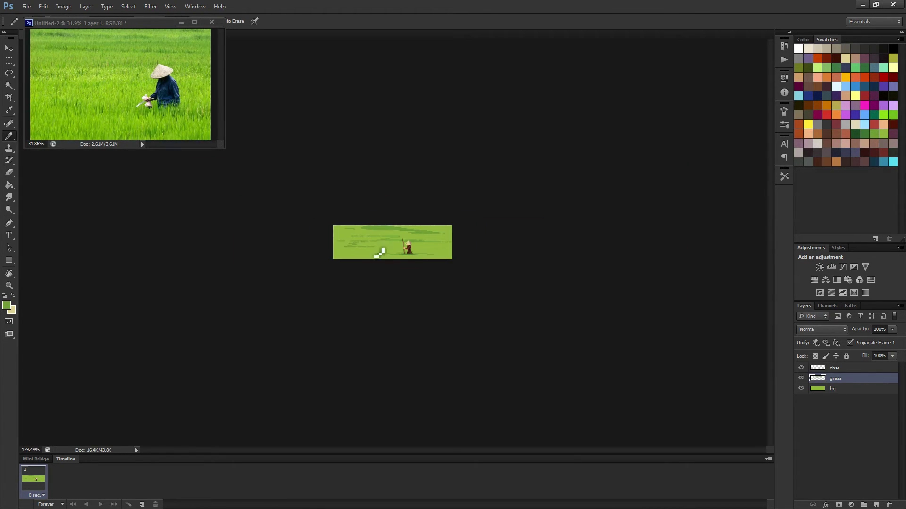
Step: Move the farmer on the char layer about 4 pixels up and 7 pixels right
{"action": "scroll", "coordinate": [382, 255], "scroll_direction": "up", "scroll_amount": 3}
{"action": "left_click", "coordinate": [836, 368]}
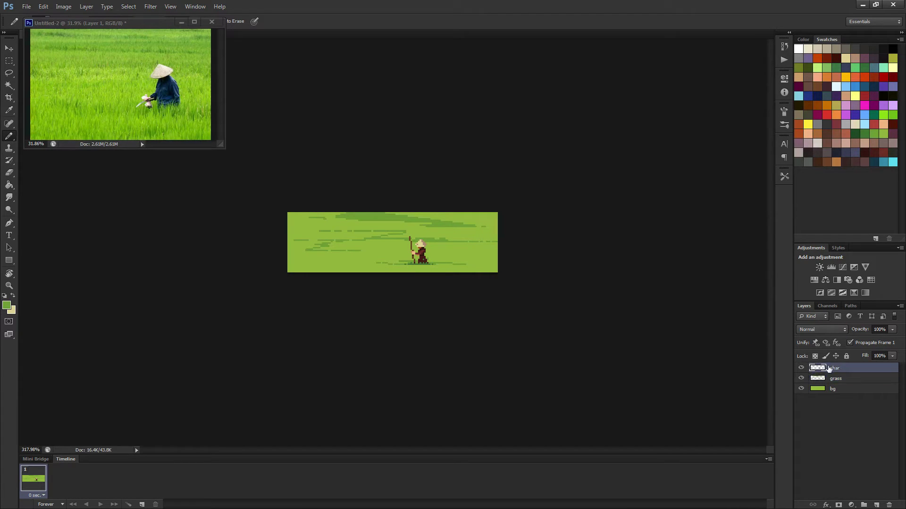
{"action": "key", "text": "v"}
{"action": "key", "text": "Up"}
{"action": "key", "text": "Up"}
{"action": "key", "text": "Up"}
{"action": "key", "text": "Up"}
{"action": "key", "text": "Up"}
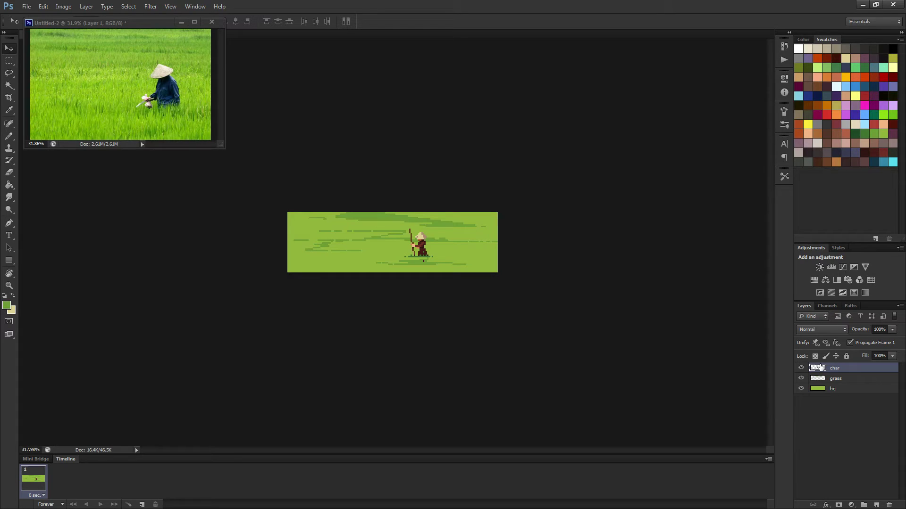
{"action": "key", "text": "Right"}
{"action": "key", "text": "Right"}
{"action": "key", "text": "Right"}
{"action": "key", "text": "Right"}
{"action": "key", "text": "Right"}
{"action": "key", "text": "Right"}
{"action": "key", "text": "Right"}
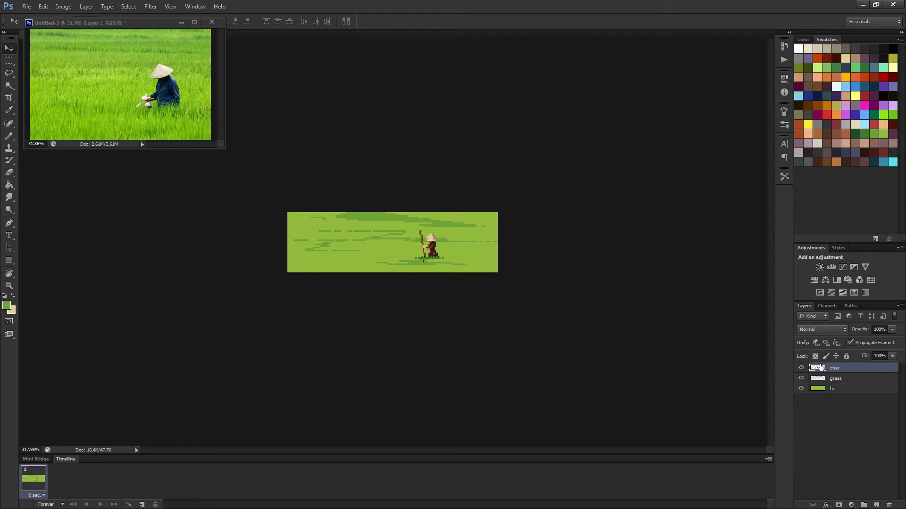
Step: On the grass layer, paint over the stray dark pixels below the farmer with the grass green
{"action": "left_click", "coordinate": [832, 379]}
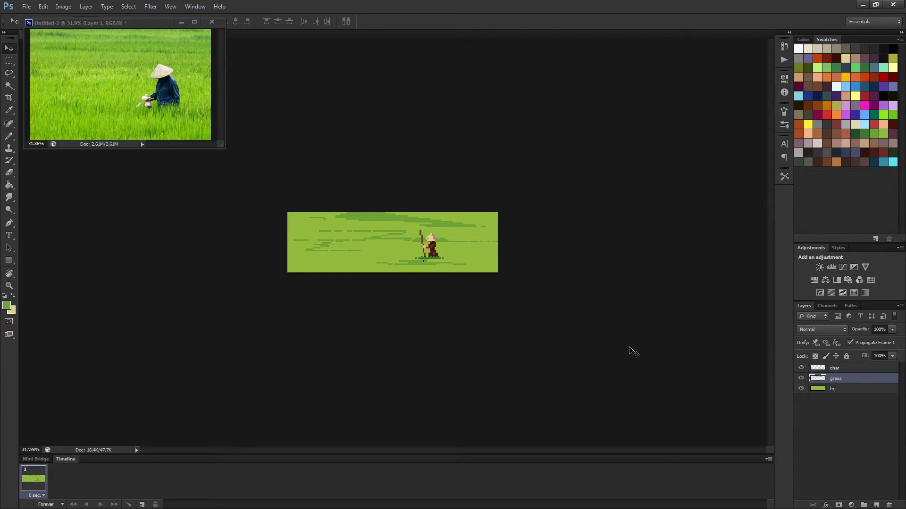
{"action": "key", "text": "b"}
{"action": "scroll", "coordinate": [396, 243], "scroll_direction": "up", "scroll_amount": 5}
{"action": "left_click", "coordinate": [490, 313]}
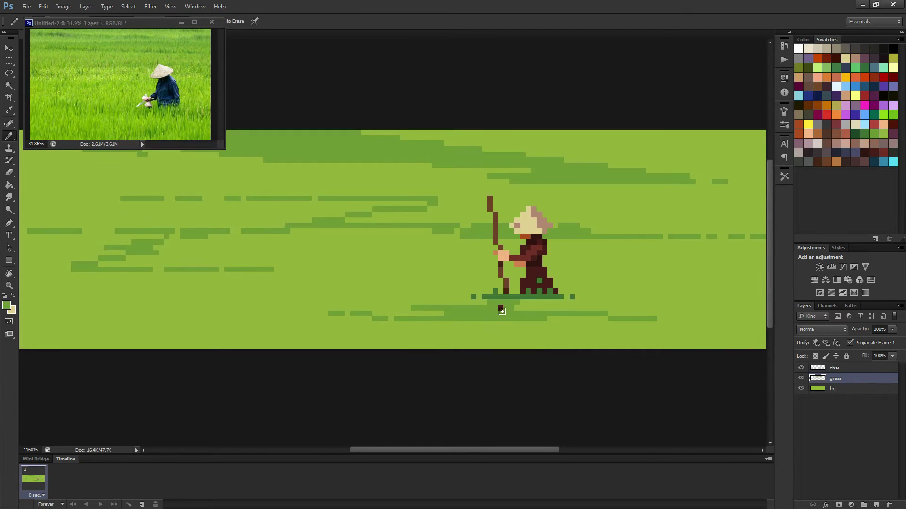
{"action": "left_click", "coordinate": [502, 308]}
Step: Select the grass lines below the farmer, move them 3 pixels up and 1 pixel right beneath the feet, and deselect
{"action": "key", "text": "m"}
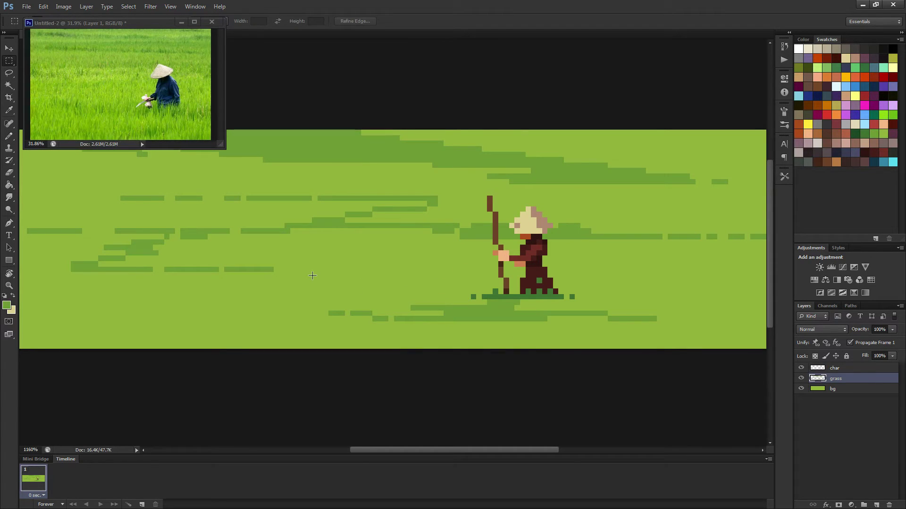
{"action": "left_click_drag", "start_coordinate": [312, 275], "coordinate": [685, 336]}
{"action": "key", "text": "v"}
{"action": "key", "text": "Up"}
{"action": "key", "text": "Up"}
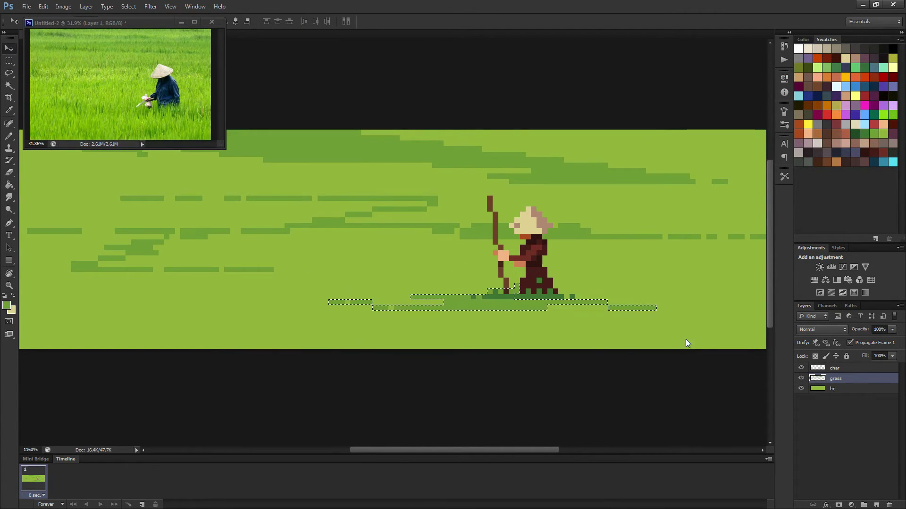
{"action": "key", "text": "Up"}
{"action": "key", "text": "ctrl+d"}
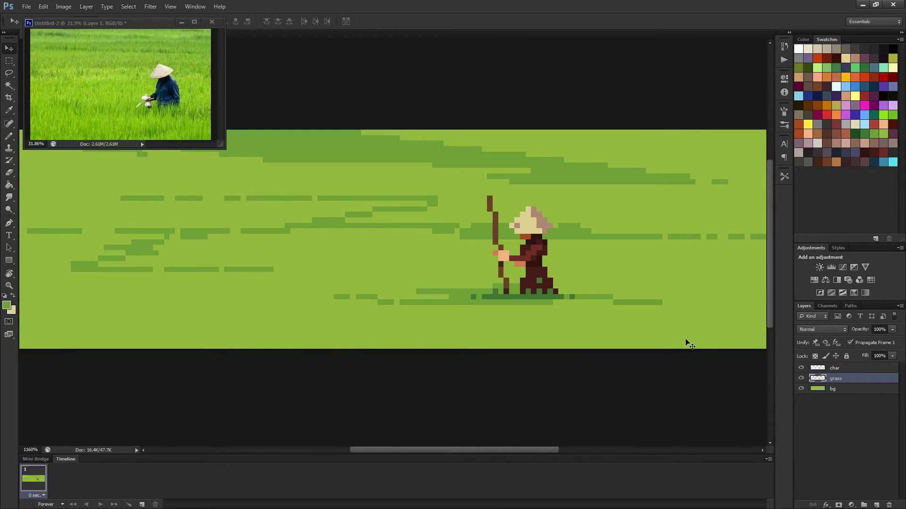
{"action": "key", "text": "b"}
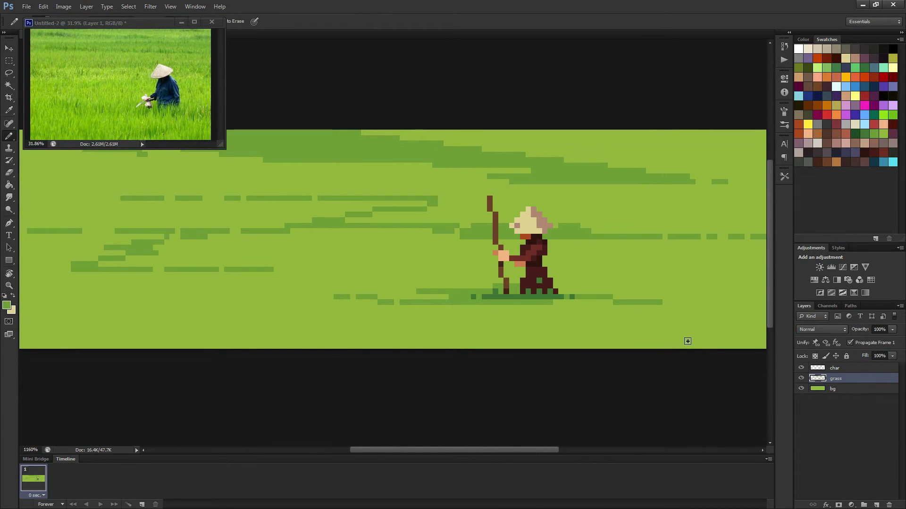
Step: Break up the darker grass lines in the left part of the field by painting gaps in the light field green
{"action": "scroll", "coordinate": [311, 238], "scroll_direction": "down", "scroll_amount": 5}
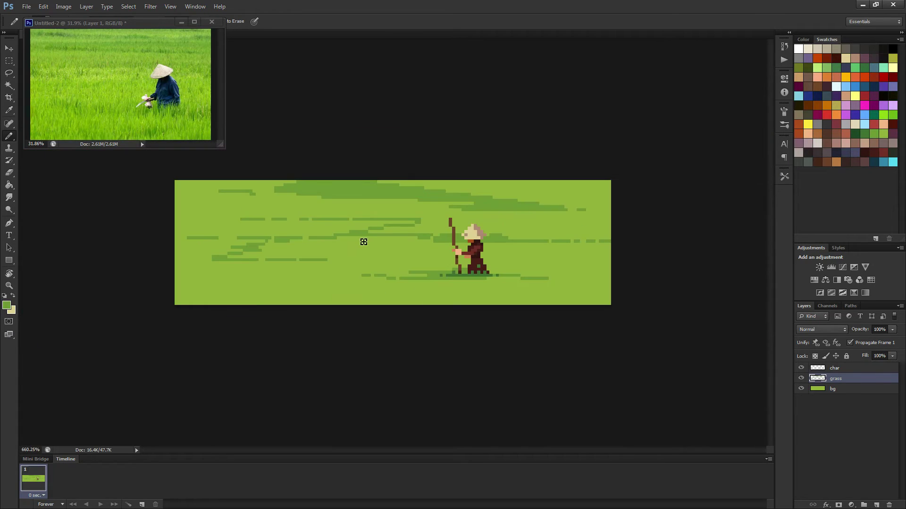
{"action": "scroll", "coordinate": [304, 255], "scroll_direction": "up", "scroll_amount": 1}
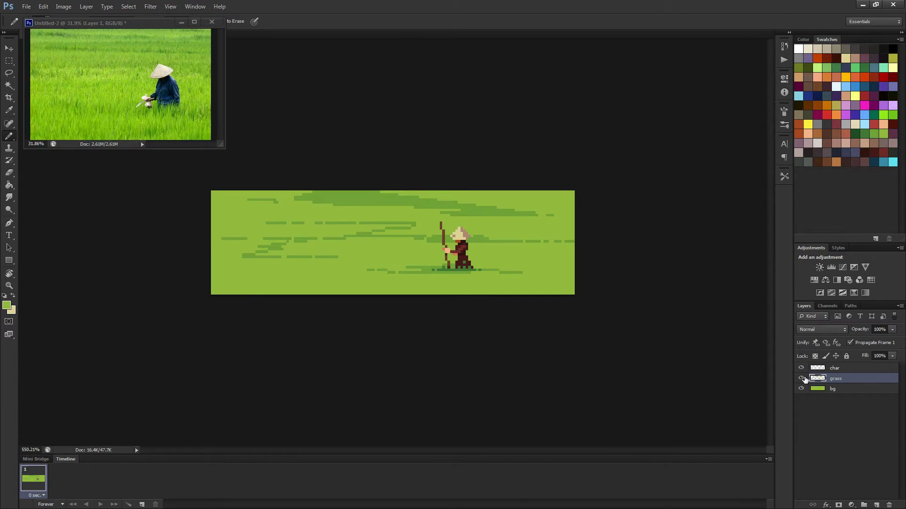
{"action": "mouse_move", "coordinate": [282, 246]}
{"action": "left_mouse_down"}
{"action": "mouse_move", "coordinate": [257, 250]}
{"action": "mouse_move", "coordinate": [244, 265]}
{"action": "left_mouse_up"}
{"action": "left_click", "coordinate": [249, 265]}
{"action": "left_click_drag", "start_coordinate": [318, 249], "coordinate": [303, 245]}
{"action": "scroll", "coordinate": [325, 246], "scroll_direction": "down", "scroll_amount": 3}
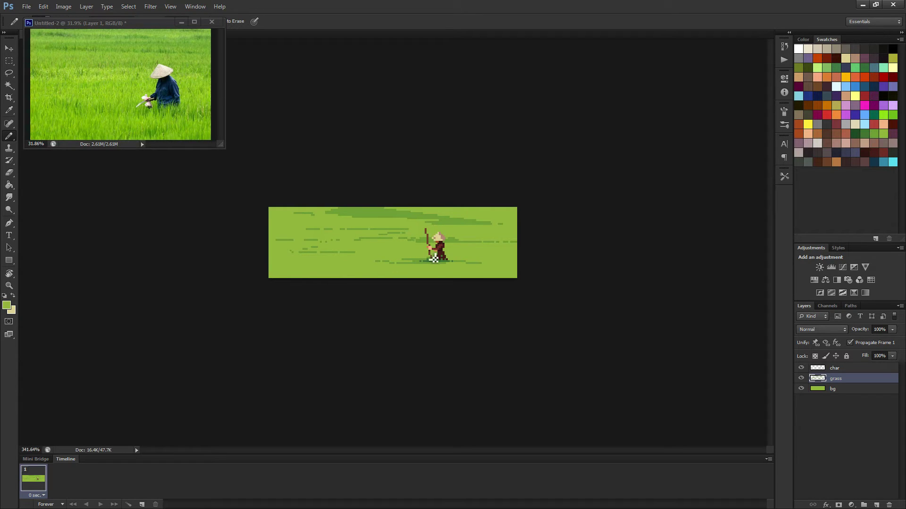
{"action": "scroll", "coordinate": [430, 259], "scroll_direction": "down", "scroll_amount": 3}
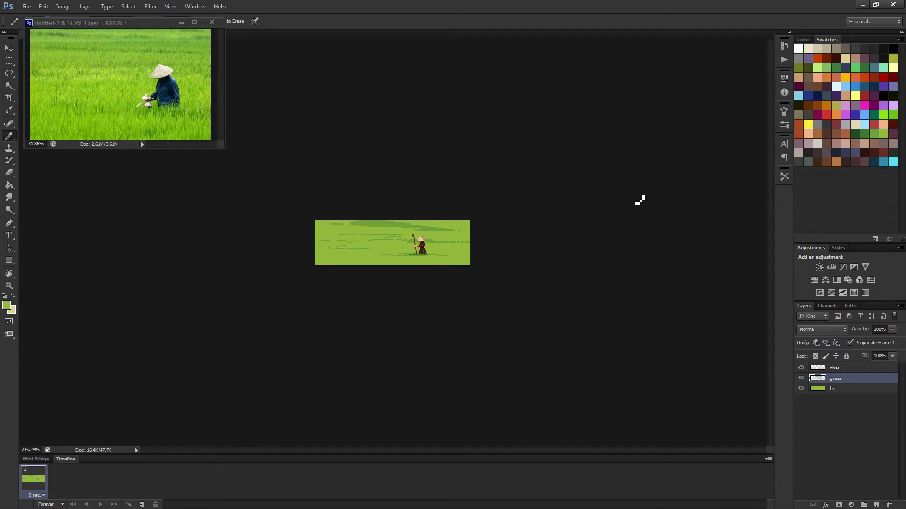
Step: Pick a mustard-olive swatch and, on a new layer above grass, draw thin horizontal streaks across the left part of the field
{"action": "left_click", "coordinate": [895, 58]}
{"action": "scroll", "coordinate": [260, 327], "scroll_direction": "up", "scroll_amount": 2}
{"action": "mouse_move", "coordinate": [332, 275]}
{"action": "left_mouse_down"}
{"action": "mouse_move", "coordinate": [243, 287]}
{"action": "mouse_move", "coordinate": [401, 289]}
{"action": "left_mouse_up"}
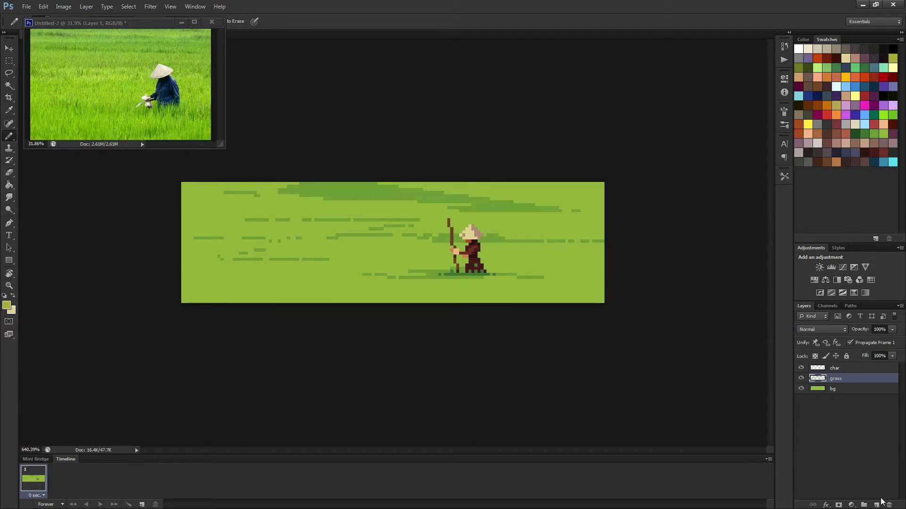
{"action": "left_click", "coordinate": [876, 505]}
{"action": "left_click_drag", "start_coordinate": [229, 221], "coordinate": [359, 221]}
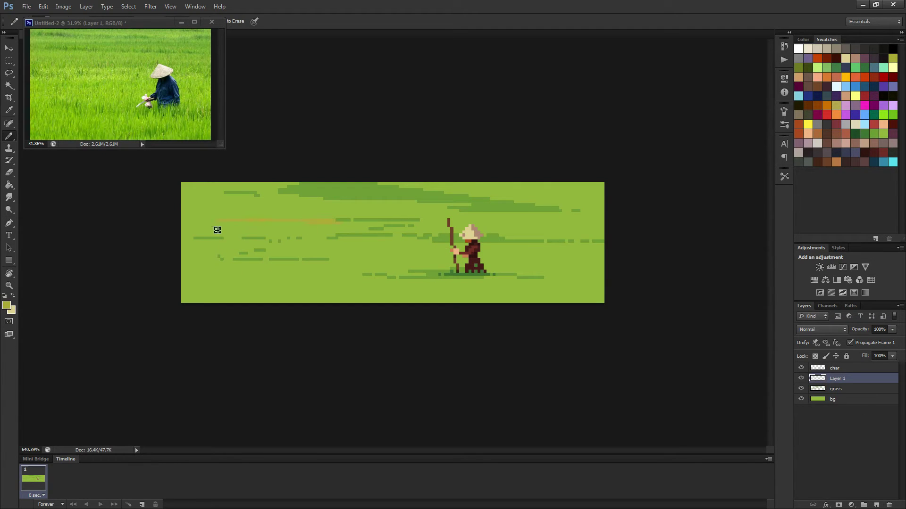
{"action": "left_click_drag", "start_coordinate": [226, 253], "coordinate": [359, 234]}
{"action": "left_click_drag", "start_coordinate": [269, 259], "coordinate": [358, 259]}
Step: Move the streak layer below the grass layer and add more broken mustard streaks across the lower and right parts of the field
{"action": "left_click_drag", "start_coordinate": [839, 402], "coordinate": [837, 395]}
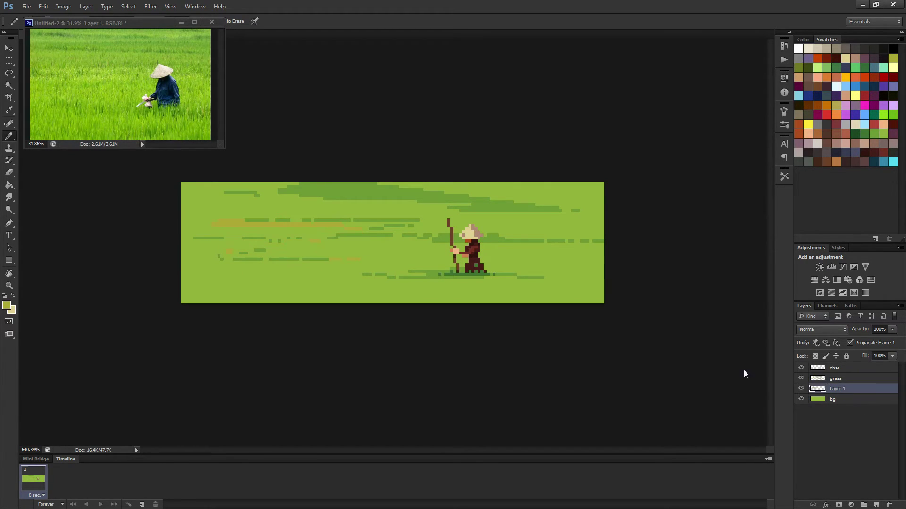
{"action": "mouse_move", "coordinate": [226, 272]}
{"action": "left_mouse_down"}
{"action": "mouse_move", "coordinate": [580, 290]}
{"action": "mouse_move", "coordinate": [661, 268]}
{"action": "left_mouse_up"}
{"action": "scroll", "coordinate": [551, 243], "scroll_direction": "down", "scroll_amount": 3}
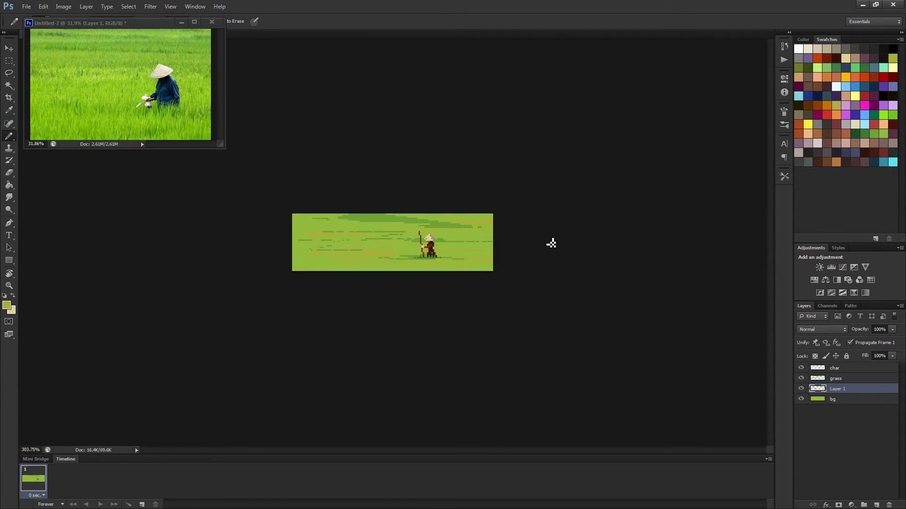
{"action": "scroll", "coordinate": [490, 248], "scroll_direction": "up", "scroll_amount": 5}
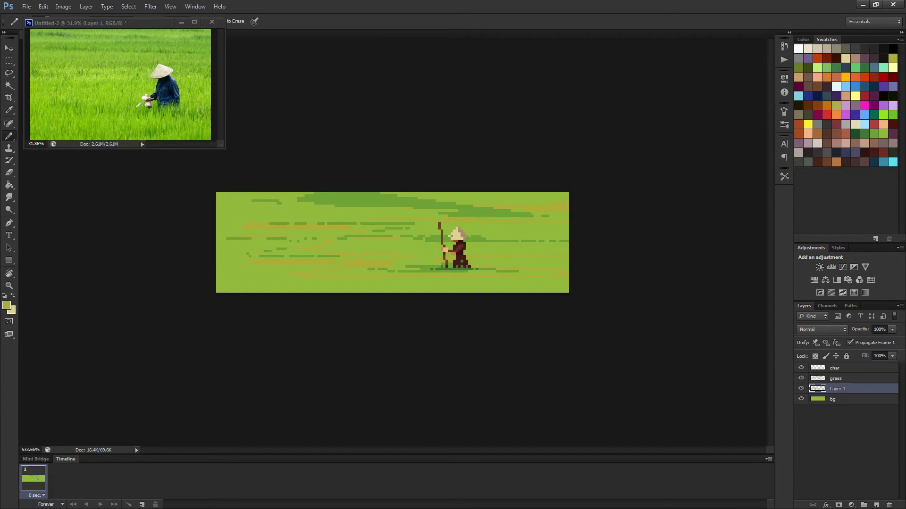
Step: Erase small gaps in the mustard streaks in the left part of the field
{"action": "key", "text": "e"}
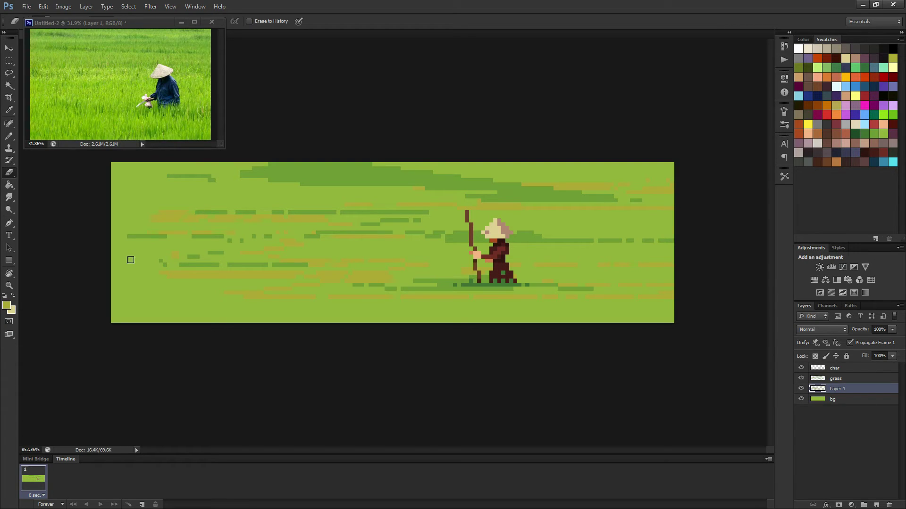
{"action": "left_click", "coordinate": [185, 222]}
{"action": "left_click", "coordinate": [198, 272]}
{"action": "left_click", "coordinate": [232, 274]}
{"action": "left_click", "coordinate": [260, 274]}
{"action": "scroll", "coordinate": [356, 274], "scroll_direction": "down", "scroll_amount": 4}
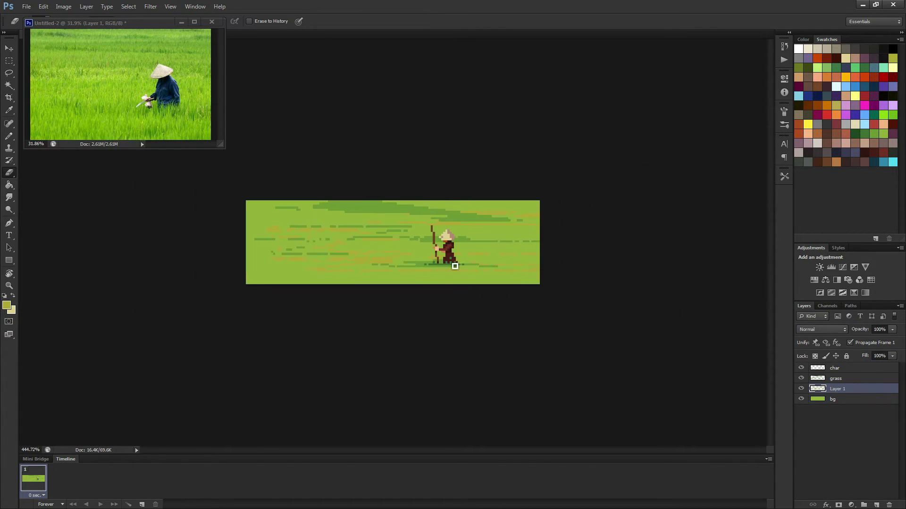
{"action": "scroll", "coordinate": [489, 245], "scroll_direction": "down", "scroll_amount": 2}
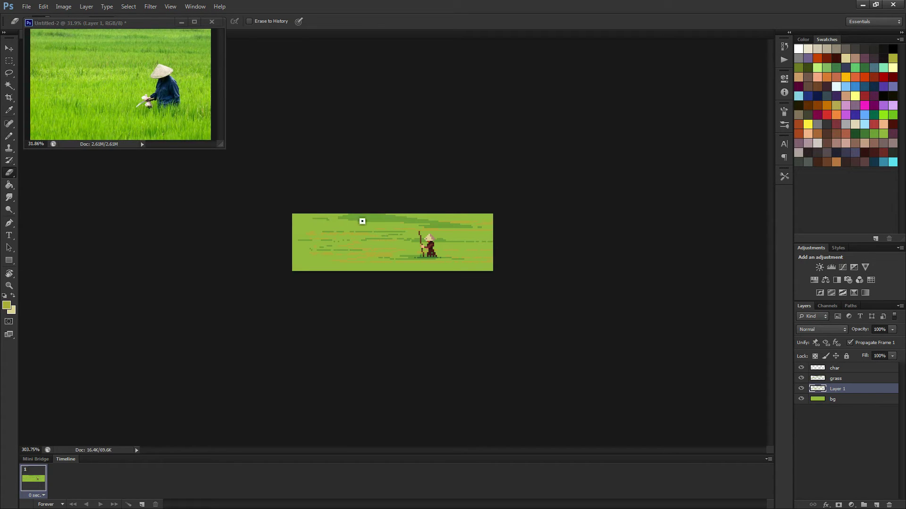
Step: Merge the grass layer with the mustard streak layer and rename the merged layer as grass
{"action": "left_click", "coordinate": [842, 379]}
{"action": "key", "text": "alt+bracketleft"}
{"action": "key", "text": "ctrl+e"}
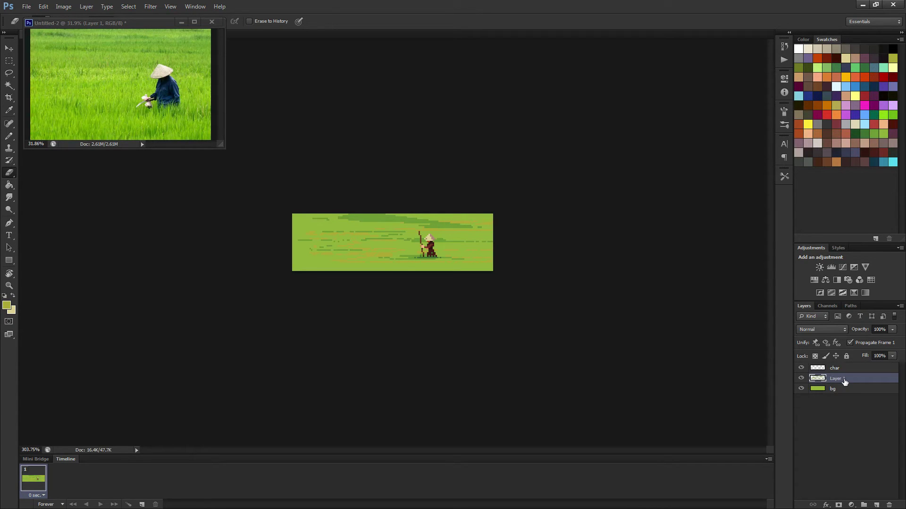
{"action": "double_click", "coordinate": [844, 380]}
{"action": "type", "text": "grass"}
{"action": "key", "text": "Return"}
Step: Add single darker-green pixels as tufts along the upper grass line at the left and the line right of the farmer
{"action": "key", "text": "b"}
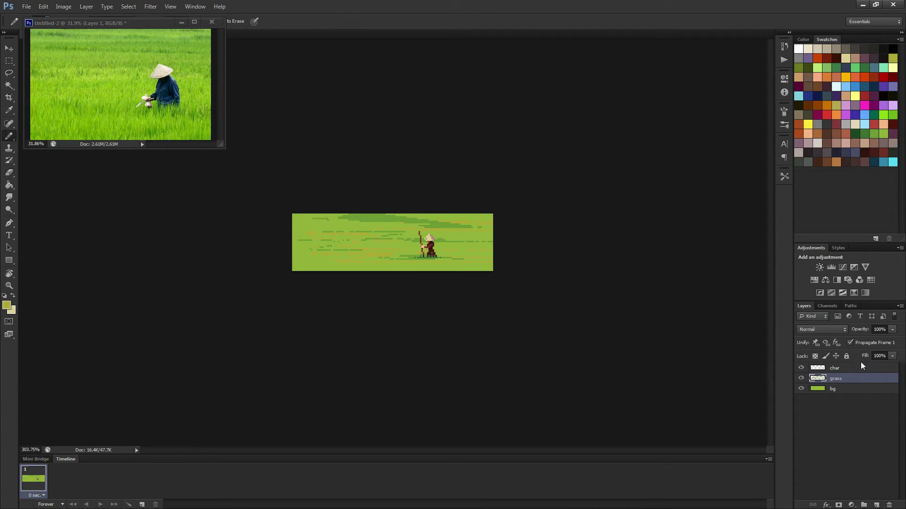
{"action": "key", "text": "ctrl+0"}
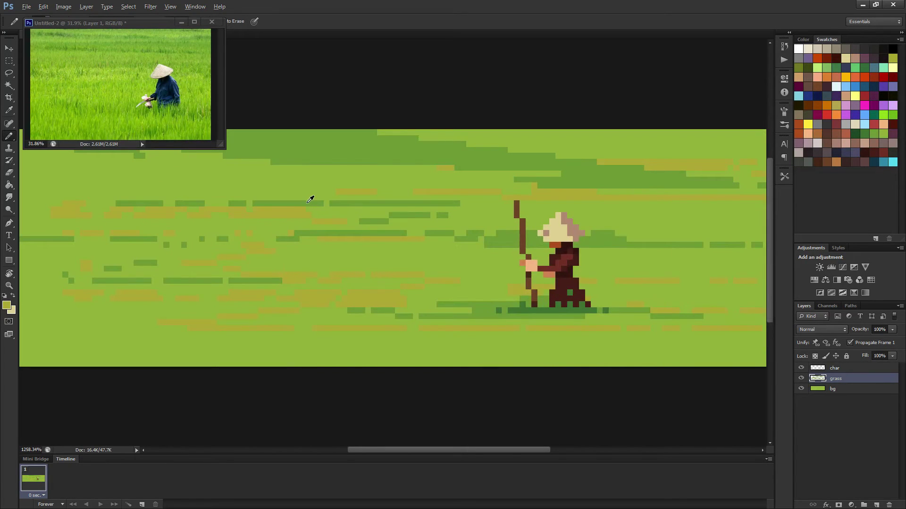
{"action": "left_click", "coordinate": [308, 203], "text": "alt"}
{"action": "left_click", "coordinate": [285, 198]}
{"action": "left_click", "coordinate": [101, 198]}
{"action": "left_click", "coordinate": [143, 198]}
{"action": "left_click", "coordinate": [190, 198]}
{"action": "scroll", "coordinate": [402, 198], "scroll_direction": "down", "scroll_amount": 7}
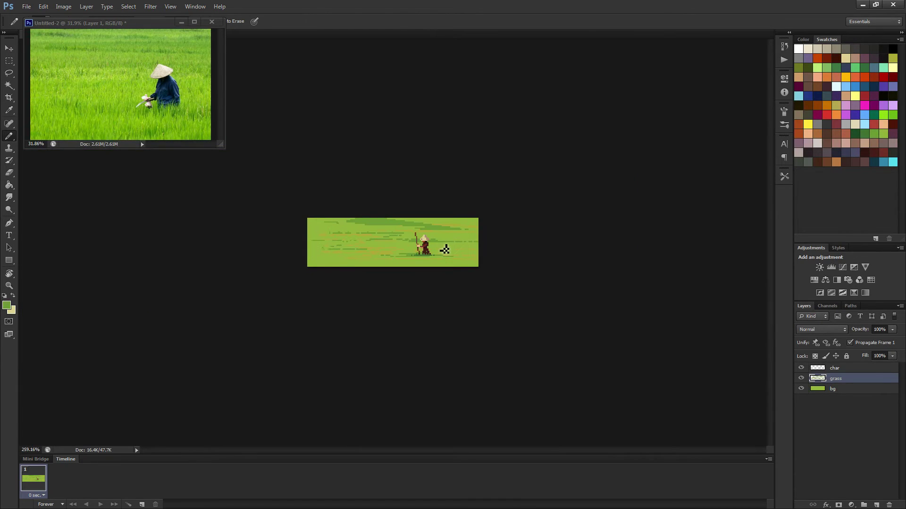
{"action": "scroll", "coordinate": [453, 250], "scroll_direction": "up", "scroll_amount": 4}
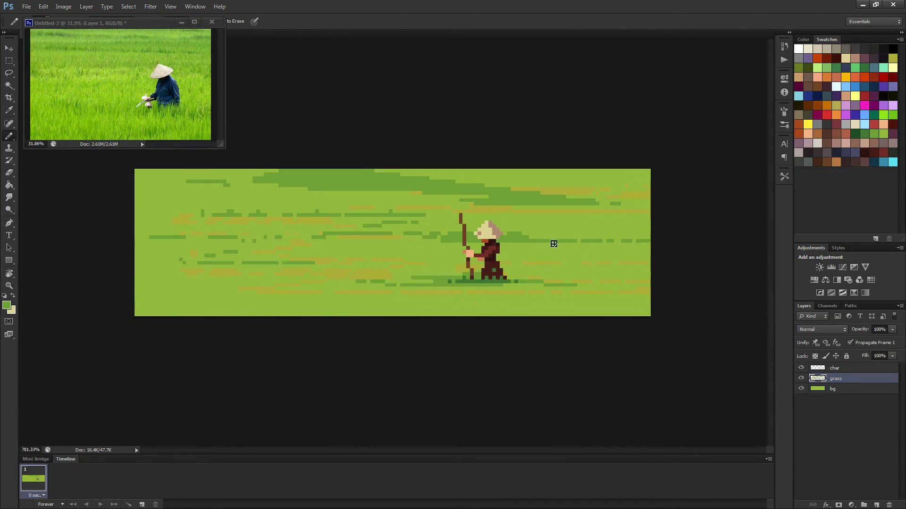
{"action": "left_click_drag", "start_coordinate": [563, 242], "coordinate": [631, 246]}
{"action": "scroll", "coordinate": [630, 238], "scroll_direction": "down", "scroll_amount": 5}
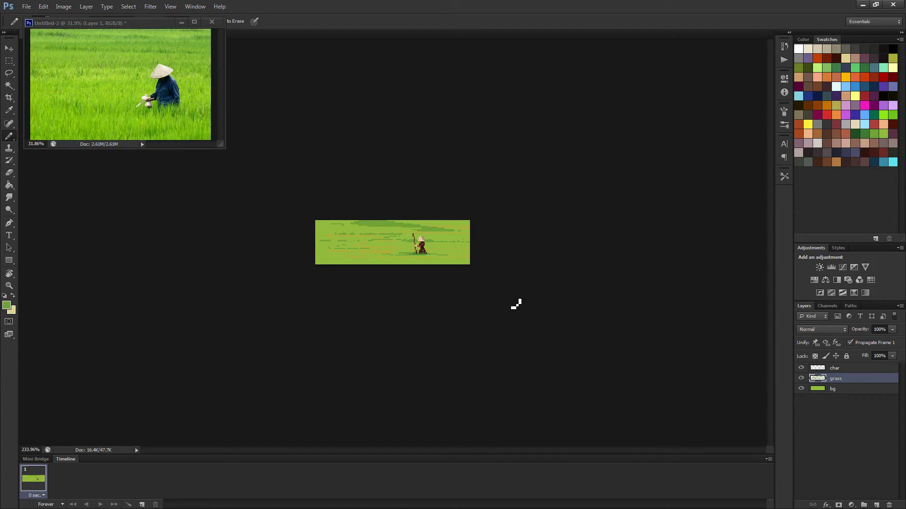
Step: On the char layer, widen the farmer's sleeve with its reddish brown and darken the cuff beside the hand
{"action": "scroll", "coordinate": [516, 304], "scroll_direction": "up", "scroll_amount": 6}
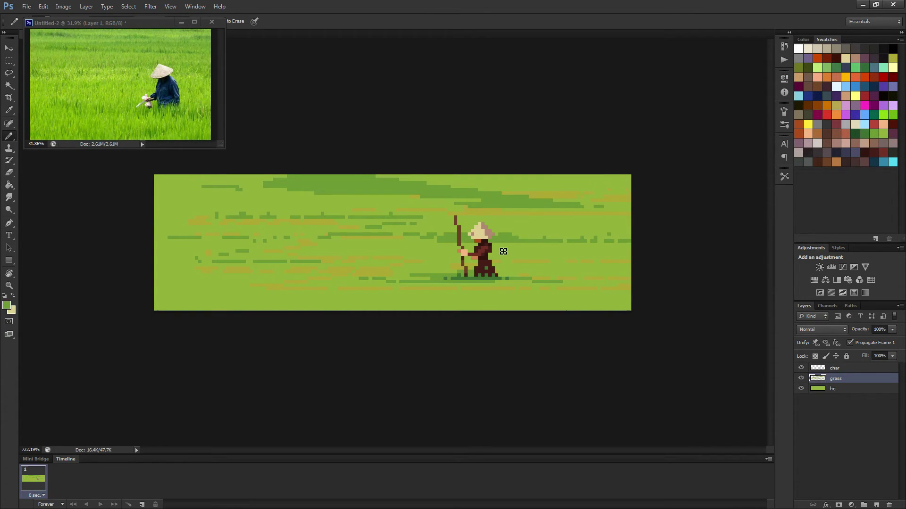
{"action": "scroll", "coordinate": [448, 249], "scroll_direction": "up", "scroll_amount": 4}
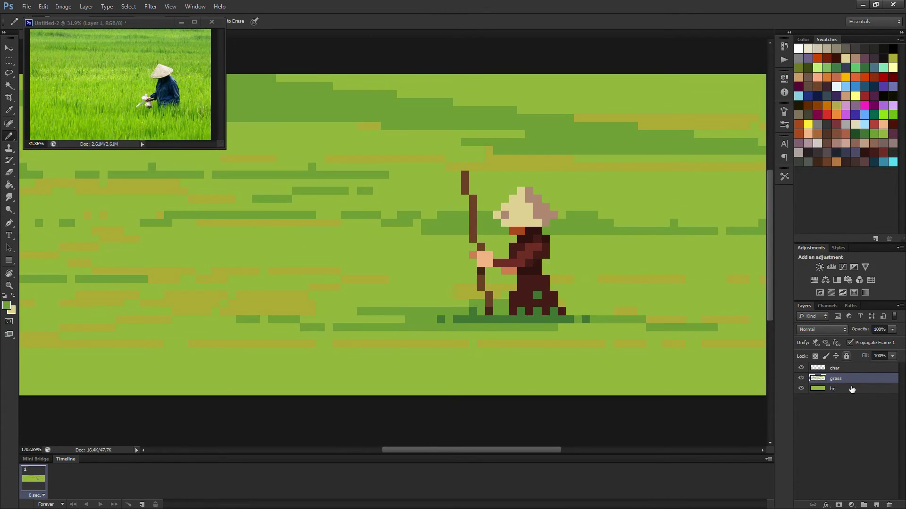
{"action": "left_click", "coordinate": [835, 368]}
{"action": "scroll", "coordinate": [673, 299], "scroll_direction": "up", "scroll_amount": 2}
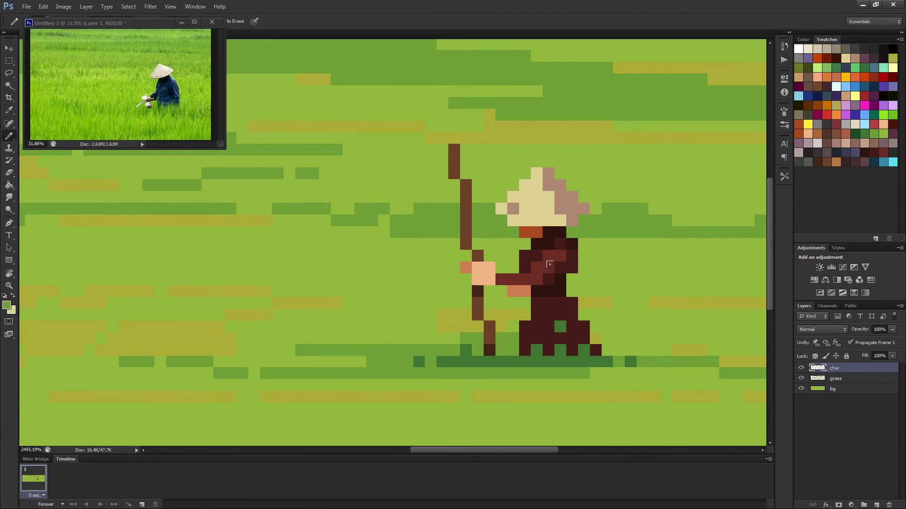
{"action": "left_click", "coordinate": [544, 284], "text": "alt"}
{"action": "left_click", "coordinate": [554, 262], "text": "alt"}
{"action": "left_click", "coordinate": [560, 268]}
{"action": "scroll", "coordinate": [566, 255], "scroll_direction": "down", "scroll_amount": 5}
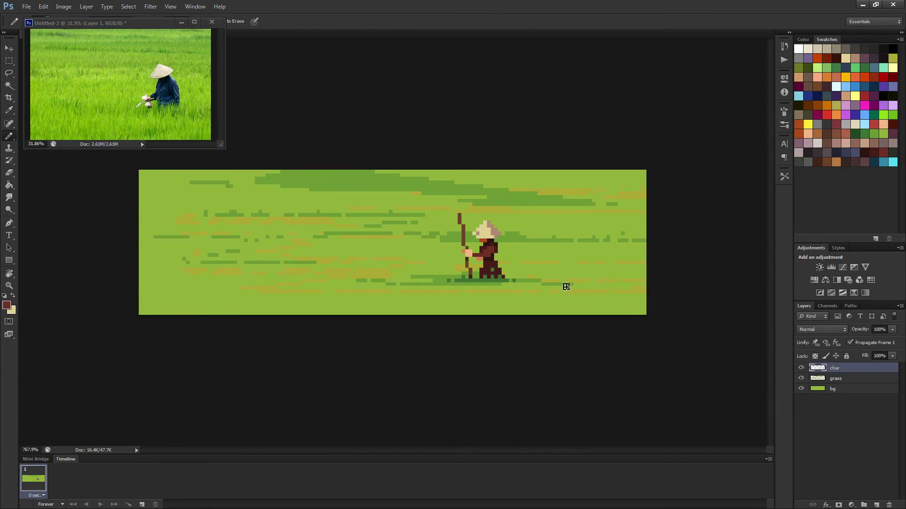
{"action": "scroll", "coordinate": [522, 285], "scroll_direction": "up", "scroll_amount": 5}
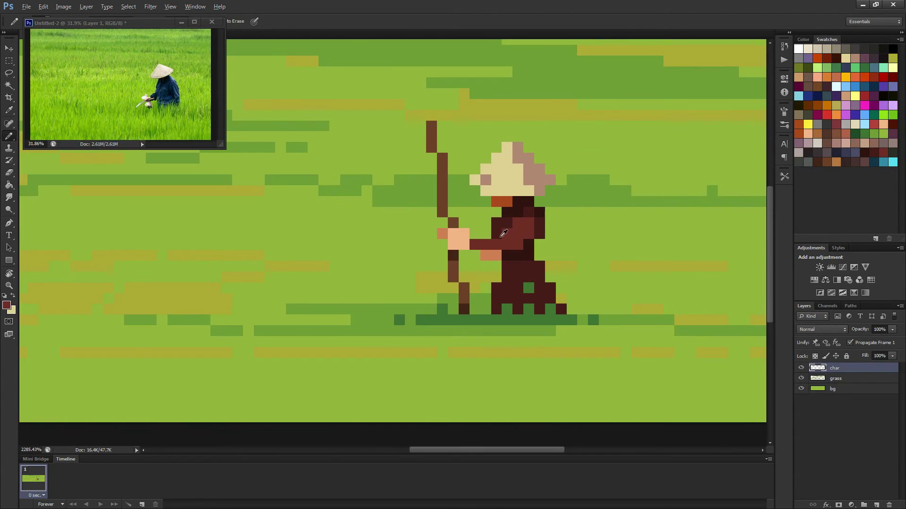
{"action": "scroll", "coordinate": [524, 277], "scroll_direction": "down", "scroll_amount": 5}
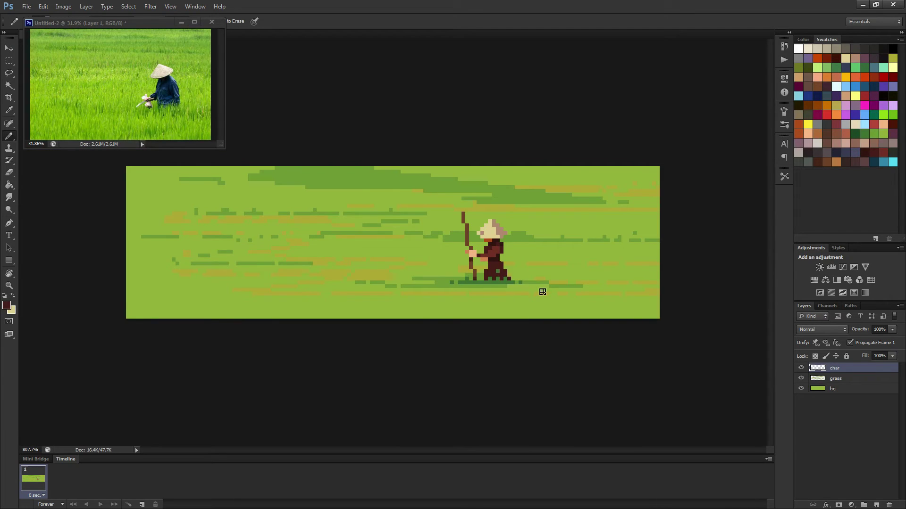
Step: Shade the lower back and hem of the farmer's robe with the darkest brown sampled from the waist
{"action": "scroll", "coordinate": [518, 284], "scroll_direction": "up", "scroll_amount": 5}
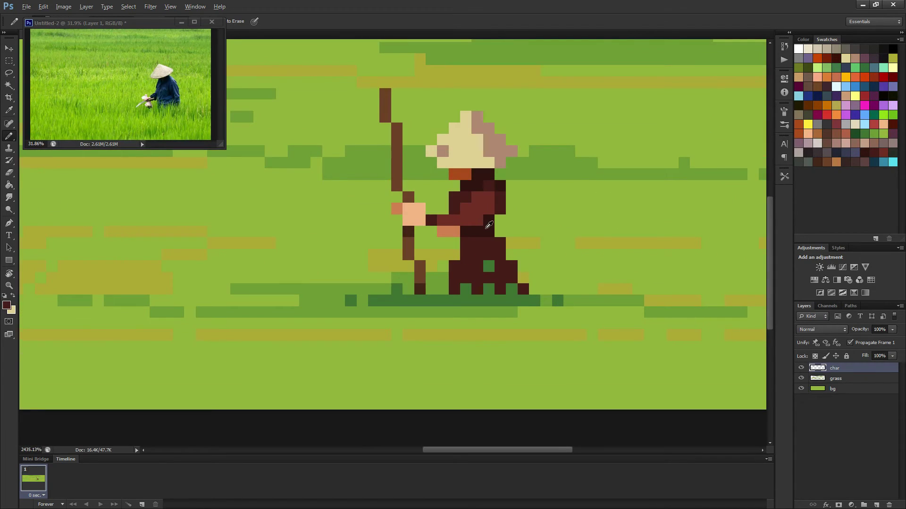
{"action": "left_click", "coordinate": [491, 232], "text": "alt"}
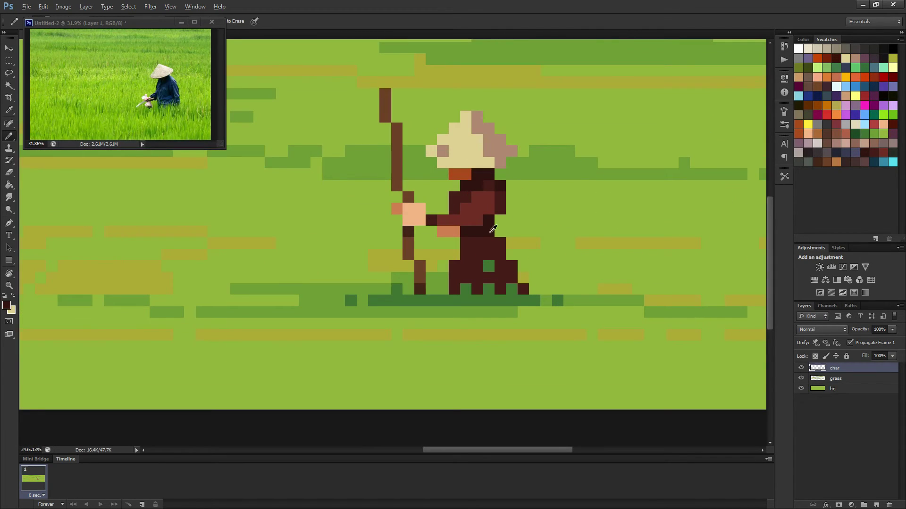
{"action": "left_click", "coordinate": [498, 286]}
{"action": "left_click_drag", "start_coordinate": [468, 282], "coordinate": [495, 272]}
{"action": "left_click", "coordinate": [499, 255]}
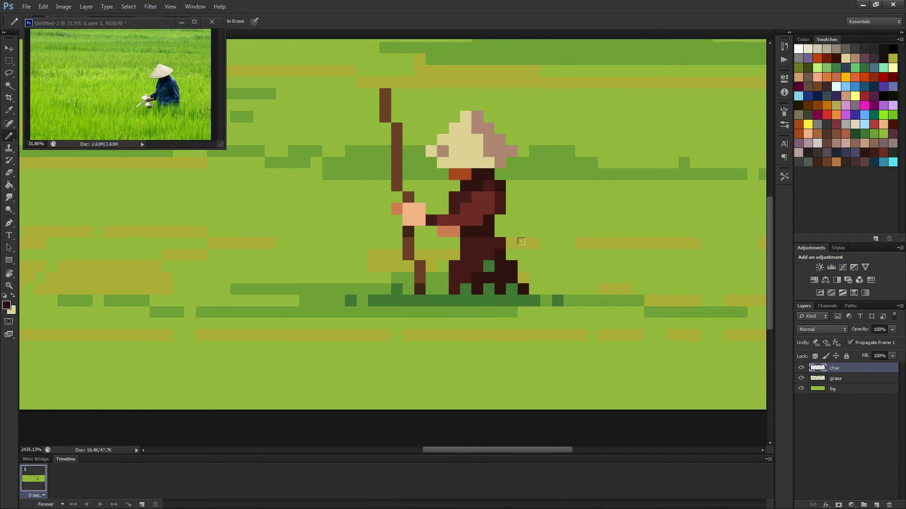
{"action": "scroll", "coordinate": [492, 239], "scroll_direction": "down", "scroll_amount": 5}
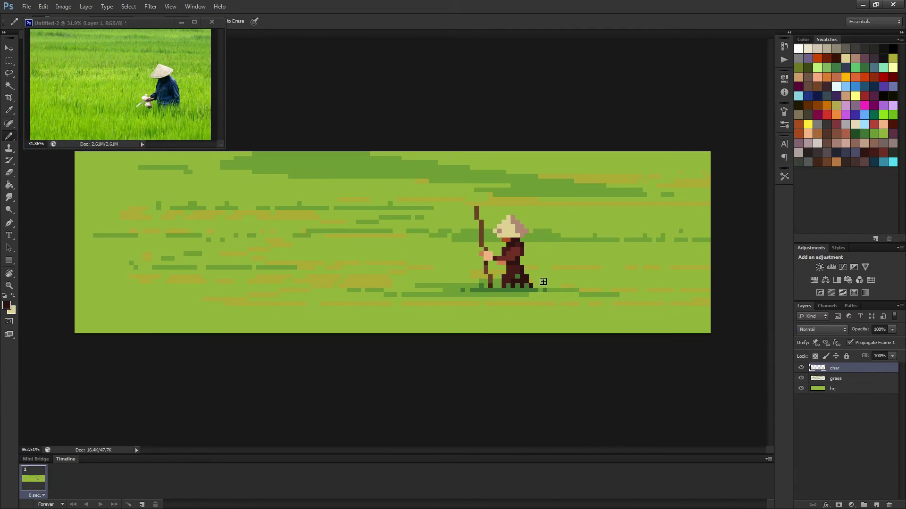
{"action": "scroll", "coordinate": [546, 284], "scroll_direction": "down", "scroll_amount": 2}
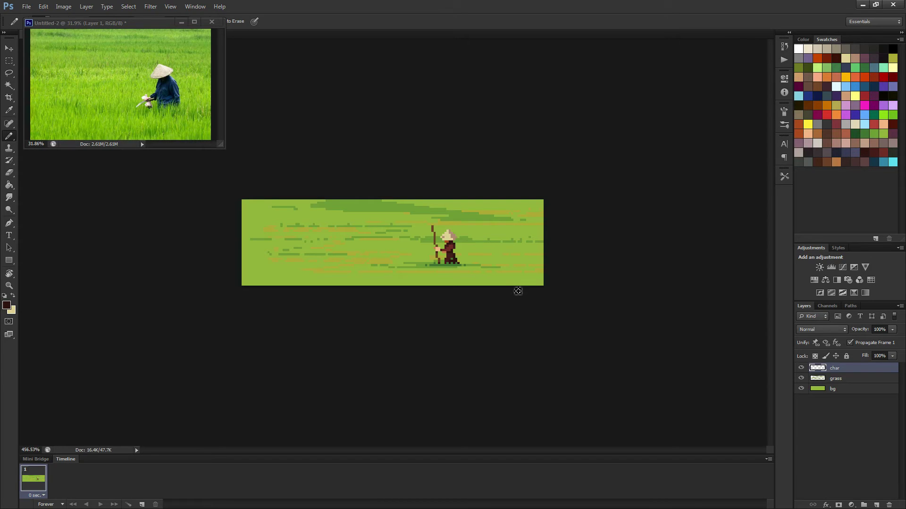
Step: Extend the front brim of the straw hat downward over part of the face with the hat's cream color
{"action": "scroll", "coordinate": [427, 235], "scroll_direction": "up", "scroll_amount": 6}
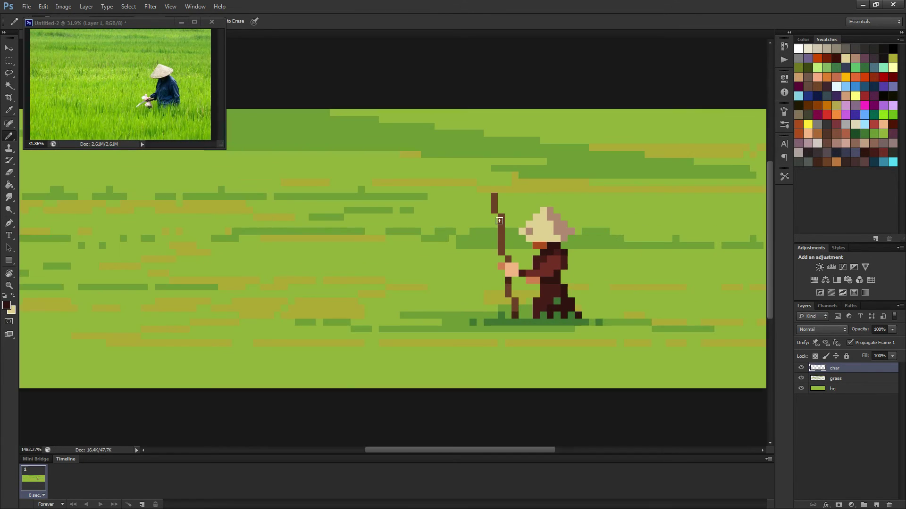
{"action": "left_click", "coordinate": [538, 237], "text": "alt"}
{"action": "left_click_drag", "start_coordinate": [525, 241], "coordinate": [532, 242]}
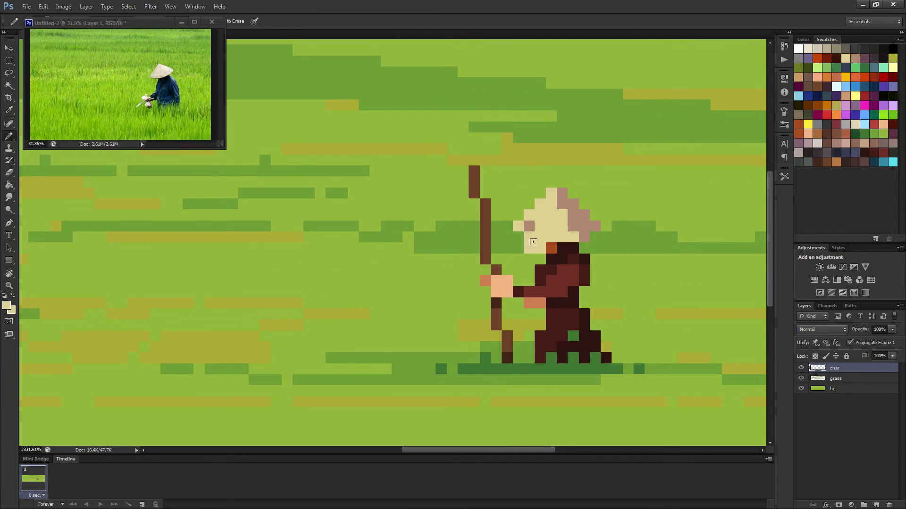
{"action": "scroll", "coordinate": [591, 262], "scroll_direction": "down", "scroll_amount": 5}
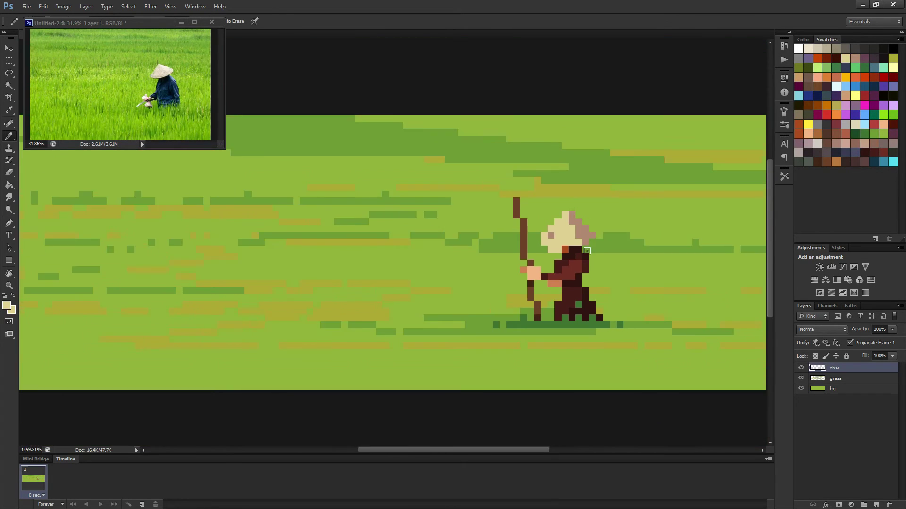
{"action": "scroll", "coordinate": [587, 262], "scroll_direction": "down", "scroll_amount": 2}
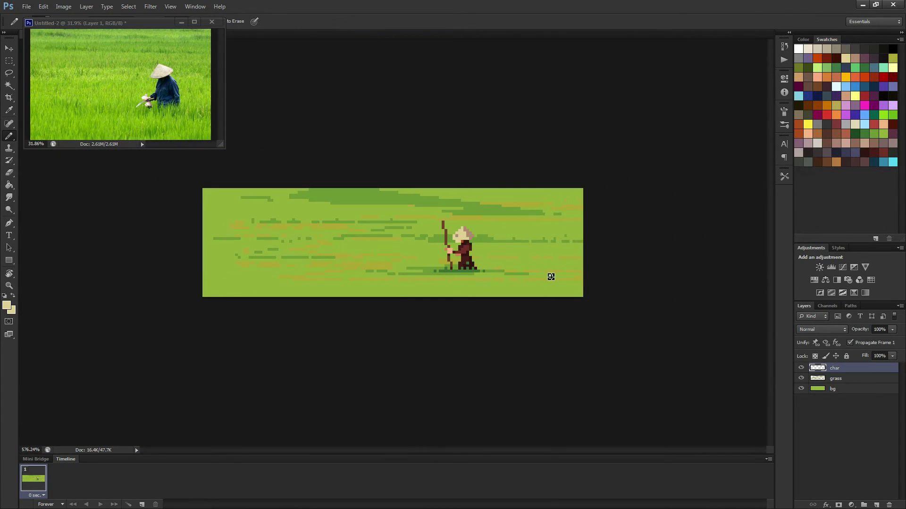
{"action": "scroll", "coordinate": [550, 277], "scroll_direction": "up", "scroll_amount": 3}
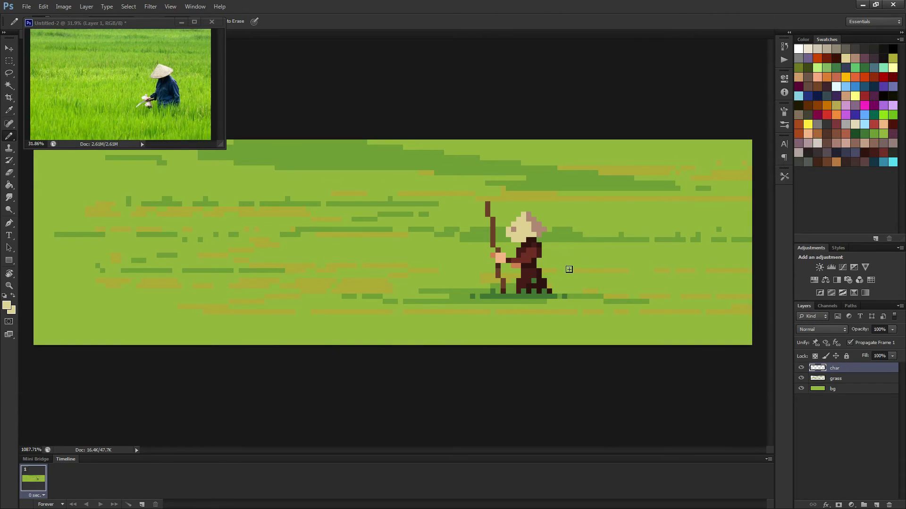
{"action": "scroll", "coordinate": [570, 272], "scroll_direction": "down", "scroll_amount": 2}
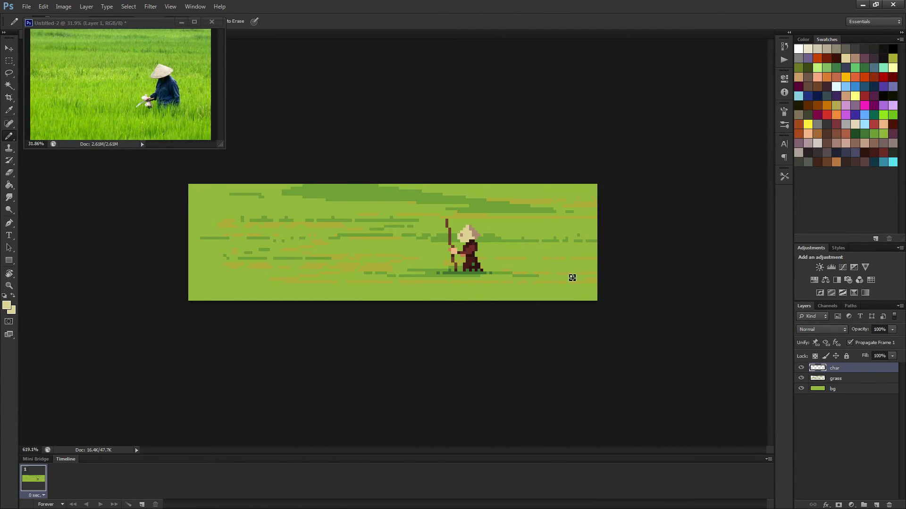
Step: Shade the underside of the straw hat's front brim with the brownish shadow color sampled from the back of the hat
{"action": "scroll", "coordinate": [479, 273], "scroll_direction": "up", "scroll_amount": 5}
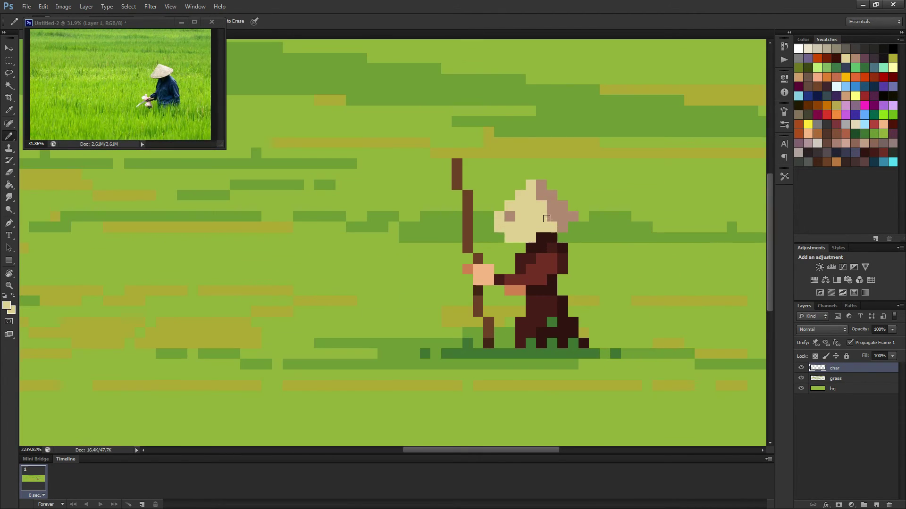
{"action": "left_click", "coordinate": [555, 221], "text": "alt"}
{"action": "left_click_drag", "start_coordinate": [524, 232], "coordinate": [507, 231]}
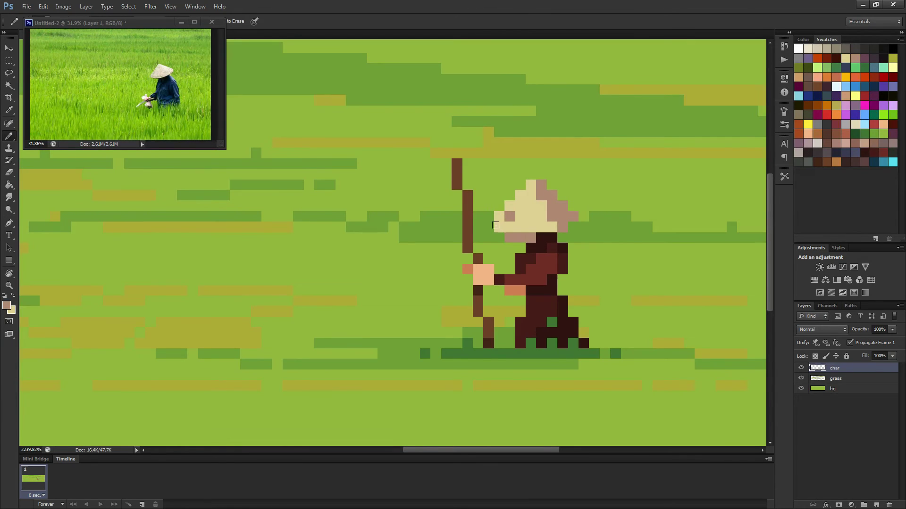
{"action": "scroll", "coordinate": [495, 226], "scroll_direction": "down", "scroll_amount": 6}
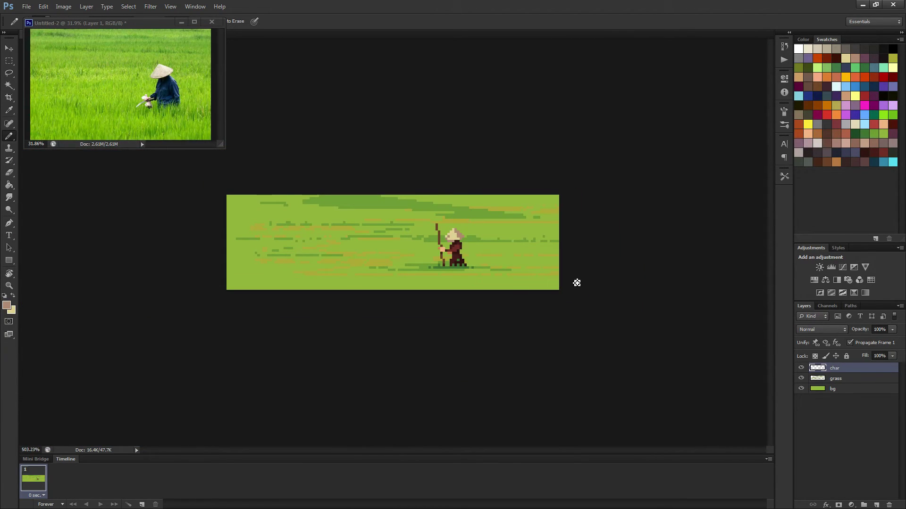
Step: Recolor the topmost pixel of the farmer's staff with a dark grey swatch
{"action": "scroll", "coordinate": [467, 250], "scroll_direction": "up", "scroll_amount": 6}
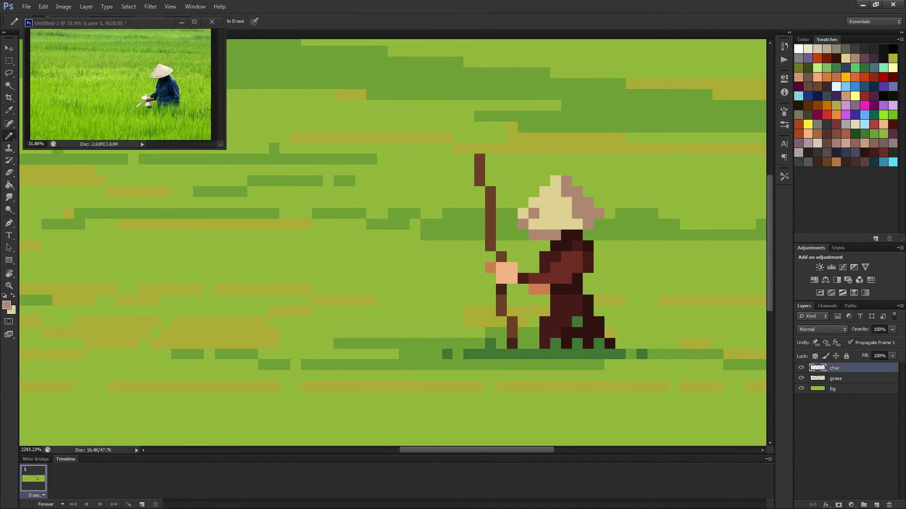
{"action": "left_click", "coordinate": [825, 150]}
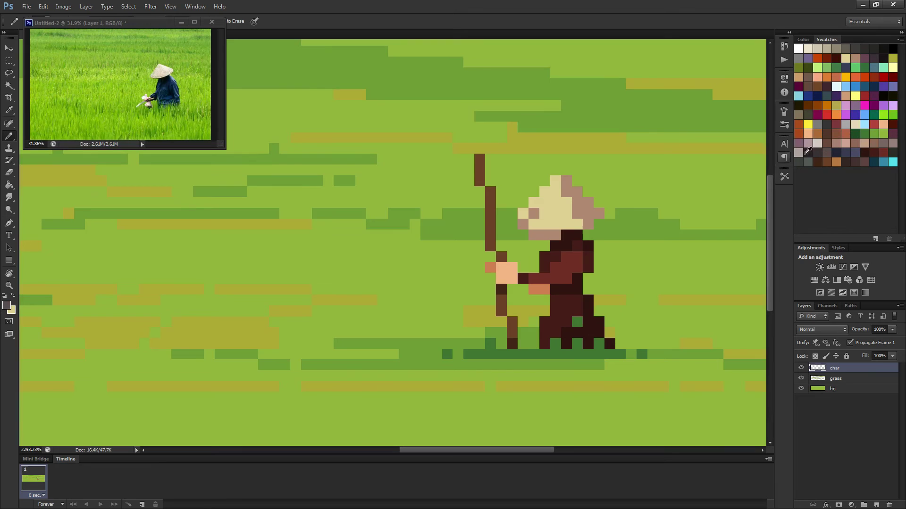
{"action": "left_click", "coordinate": [479, 159]}
{"action": "left_click", "coordinate": [807, 152]}
{"action": "left_click", "coordinate": [479, 159]}
{"action": "left_click", "coordinate": [822, 150]}
{"action": "scroll", "coordinate": [468, 154], "scroll_direction": "down", "scroll_amount": 5, "text": "alt"}
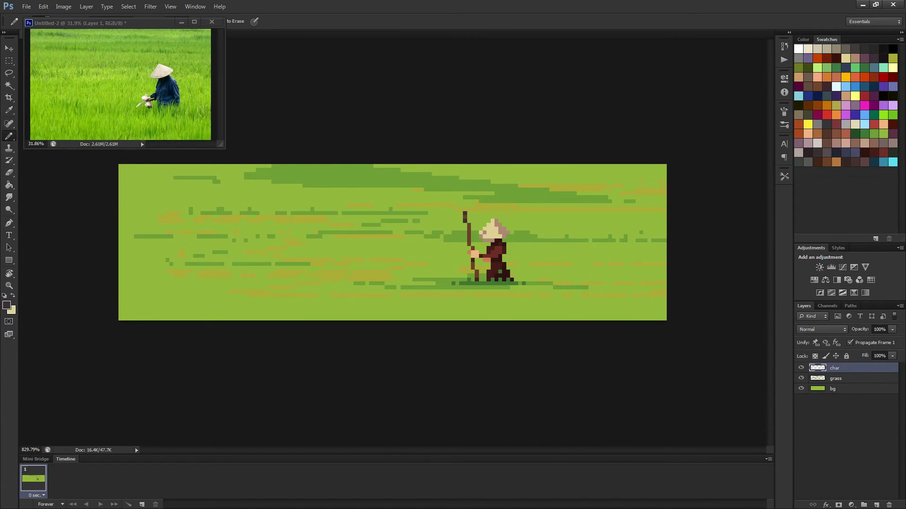
{"action": "scroll", "coordinate": [505, 257], "scroll_direction": "down", "scroll_amount": 2}
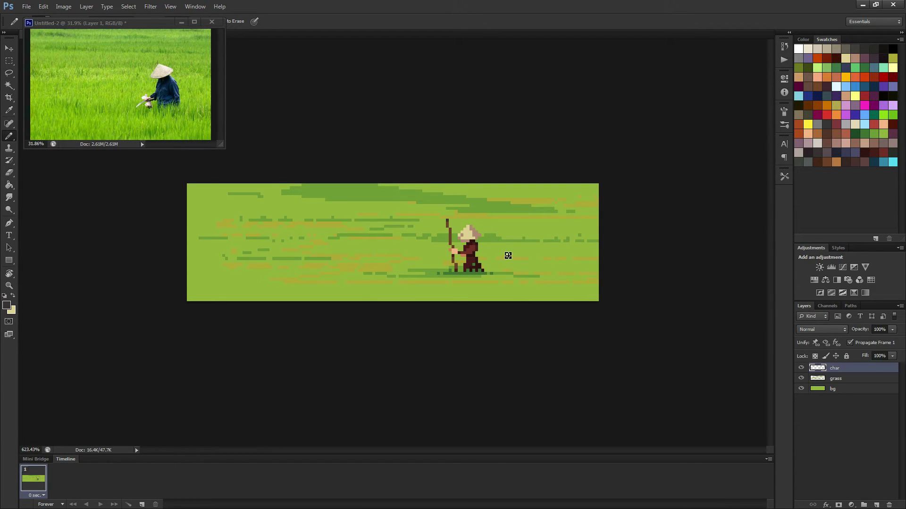
Step: On a new layer, paint a small bag on the farmer's back in the hat's brownish shadow color
{"action": "scroll", "coordinate": [507, 256], "scroll_direction": "up", "scroll_amount": 5}
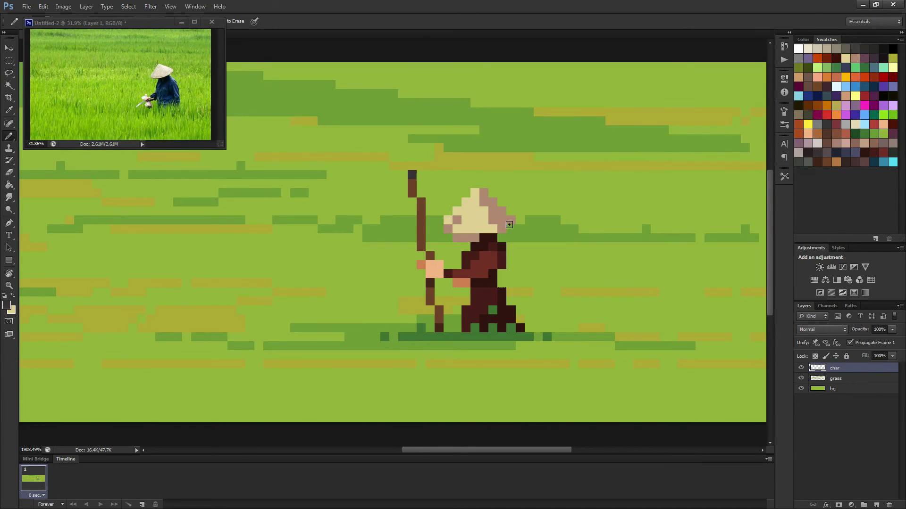
{"action": "left_click", "coordinate": [876, 505]}
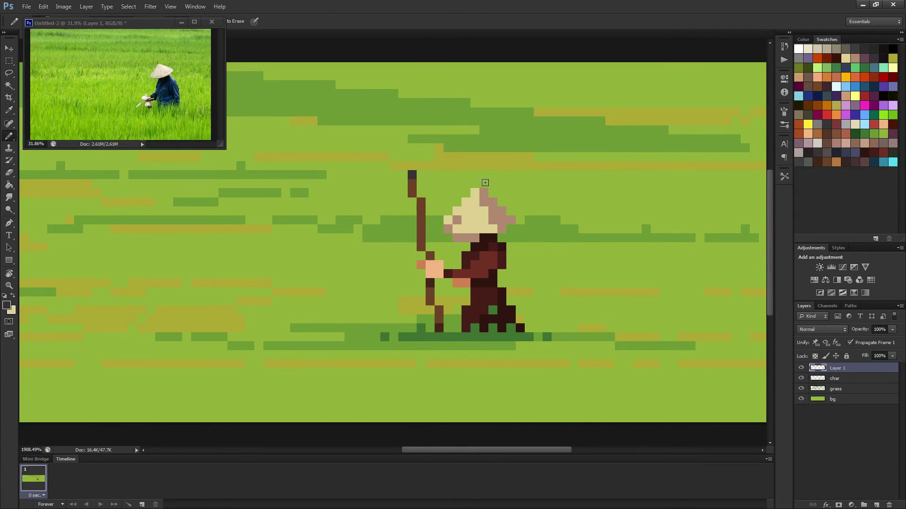
{"action": "left_click", "coordinate": [504, 217], "text": "alt"}
{"action": "mouse_move", "coordinate": [508, 245]}
{"action": "left_mouse_down"}
{"action": "mouse_move", "coordinate": [525, 245]}
{"action": "mouse_move", "coordinate": [527, 258]}
{"action": "mouse_move", "coordinate": [500, 274]}
{"action": "mouse_move", "coordinate": [510, 257]}
{"action": "mouse_move", "coordinate": [507, 281]}
{"action": "left_mouse_up"}
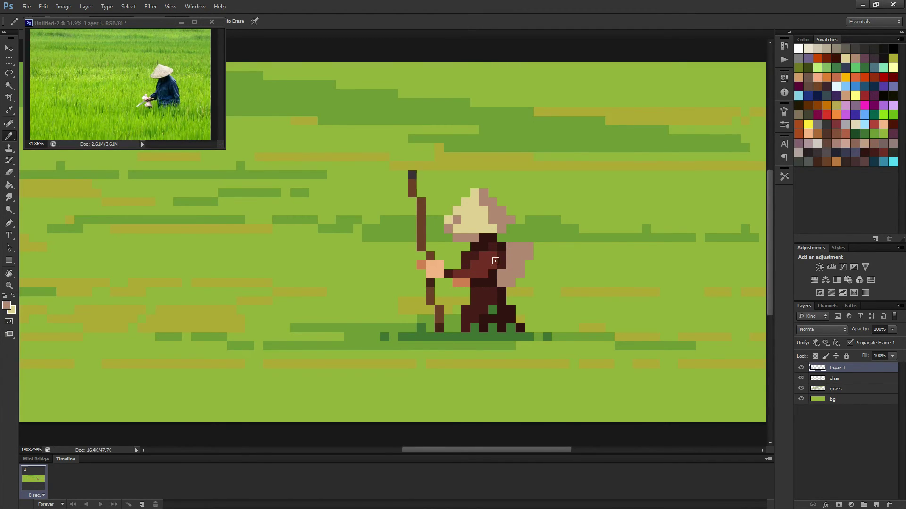
Step: Paint a strap and opening on the upper part of the bag with the light and dark browns sampled from the staff
{"action": "left_click", "coordinate": [421, 231], "text": "alt"}
{"action": "left_click", "coordinate": [421, 230], "text": "alt"}
{"action": "mouse_move", "coordinate": [510, 254]}
{"action": "left_mouse_down"}
{"action": "mouse_move", "coordinate": [509, 246]}
{"action": "mouse_move", "coordinate": [519, 267]}
{"action": "mouse_move", "coordinate": [509, 246]}
{"action": "left_mouse_up"}
{"action": "left_click", "coordinate": [436, 282], "text": "alt"}
{"action": "left_click", "coordinate": [419, 240], "text": "alt"}
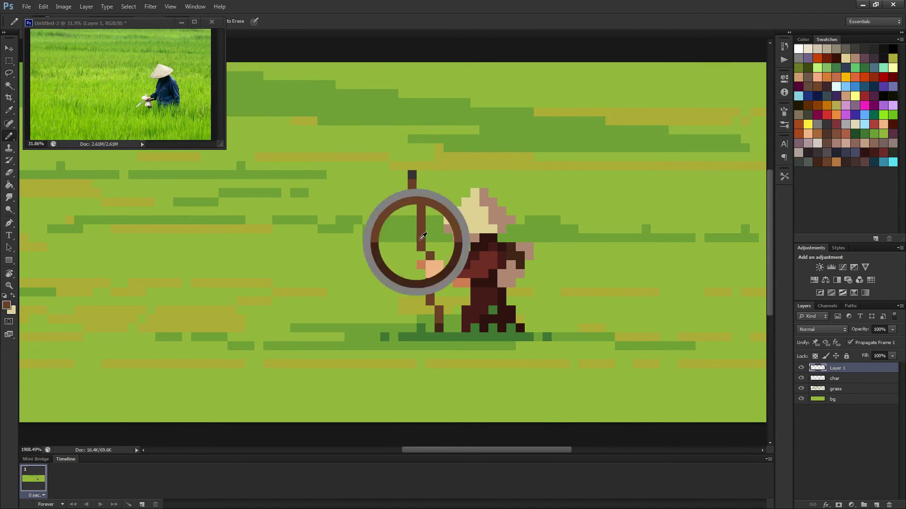
{"action": "left_click", "coordinate": [511, 246]}
{"action": "mouse_move", "coordinate": [514, 254]}
{"action": "left_mouse_down"}
{"action": "mouse_move", "coordinate": [524, 270]}
{"action": "mouse_move", "coordinate": [538, 258]}
{"action": "mouse_move", "coordinate": [512, 255]}
{"action": "mouse_move", "coordinate": [523, 260]}
{"action": "mouse_move", "coordinate": [595, 237]}
{"action": "mouse_move", "coordinate": [497, 246]}
{"action": "mouse_move", "coordinate": [464, 223]}
{"action": "mouse_move", "coordinate": [531, 246]}
{"action": "left_mouse_up"}
Step: Highlight the top edge of the bag with the cream color sampled from the hat
{"action": "left_click", "coordinate": [430, 279], "text": "alt"}
{"action": "left_click", "coordinate": [467, 218], "text": "alt"}
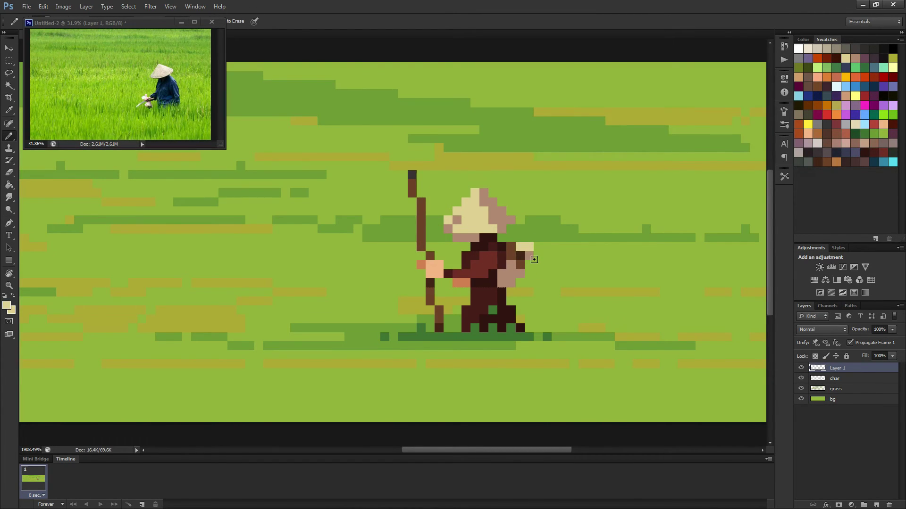
{"action": "scroll", "coordinate": [543, 254], "scroll_direction": "down", "scroll_amount": 3}
{"action": "scroll", "coordinate": [547, 294], "scroll_direction": "down", "scroll_amount": 1}
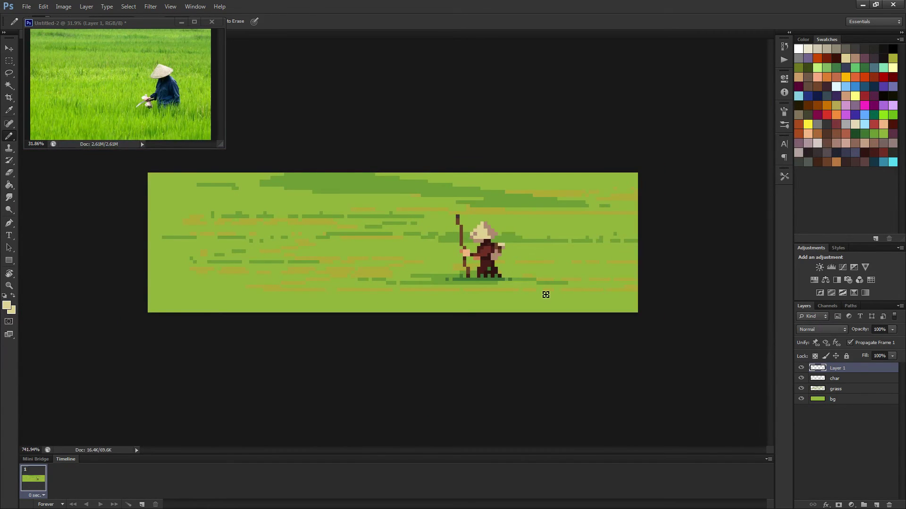
{"action": "scroll", "coordinate": [546, 294], "scroll_direction": "down", "scroll_amount": 1}
{"action": "scroll", "coordinate": [524, 299], "scroll_direction": "up", "scroll_amount": 3}
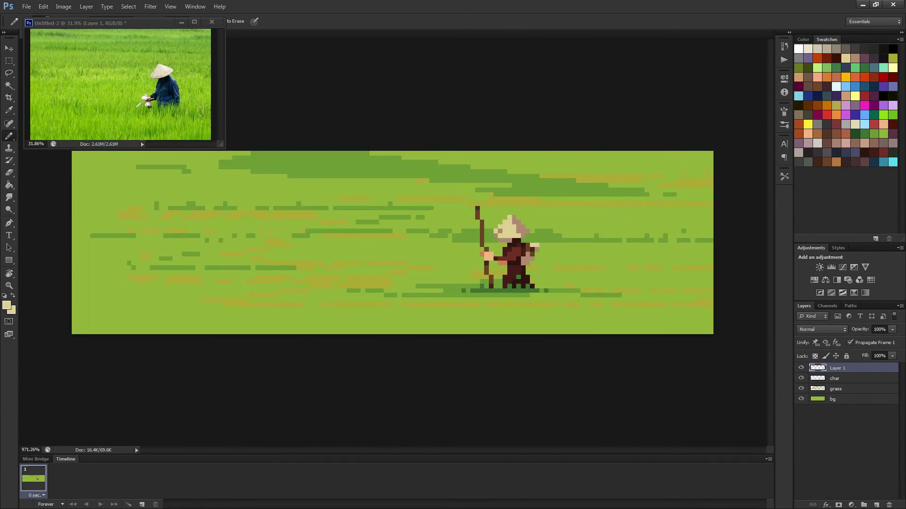
Step: Shade the lower part of the bag nearest the farmer's back with a muted purple swatch
{"action": "left_click", "coordinate": [867, 56]}
{"action": "scroll", "coordinate": [473, 273], "scroll_direction": "up", "scroll_amount": 2}
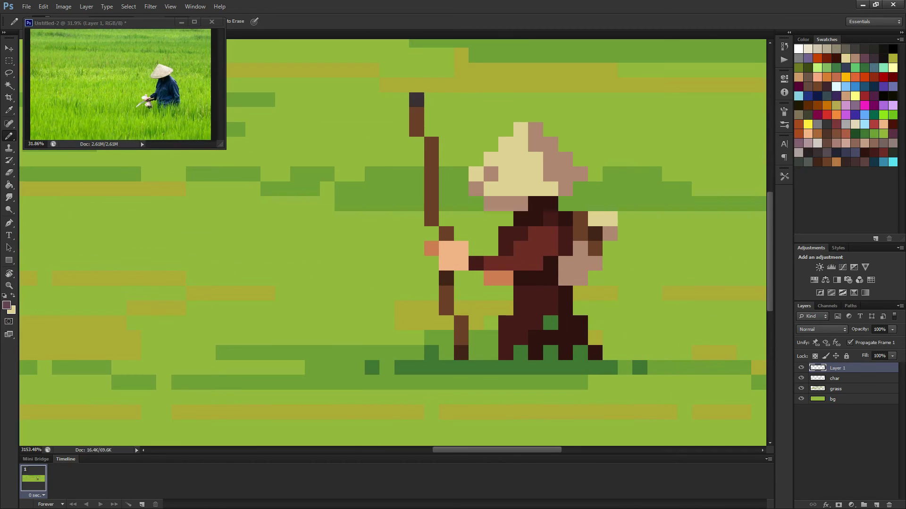
{"action": "left_click_drag", "start_coordinate": [565, 264], "coordinate": [565, 295]}
{"action": "key", "text": "ctrl+z"}
{"action": "left_click", "coordinate": [565, 279]}
{"action": "left_click", "coordinate": [580, 278]}
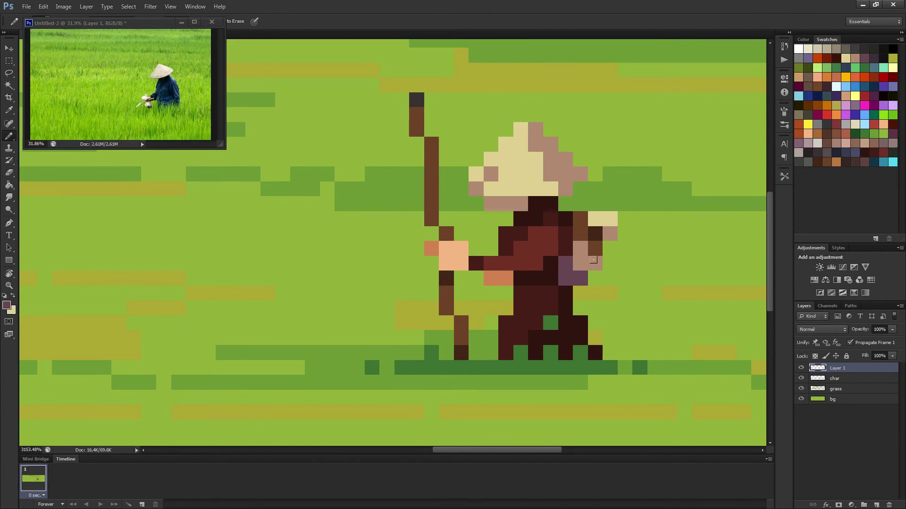
{"action": "scroll", "coordinate": [593, 260], "scroll_direction": "down", "scroll_amount": 5}
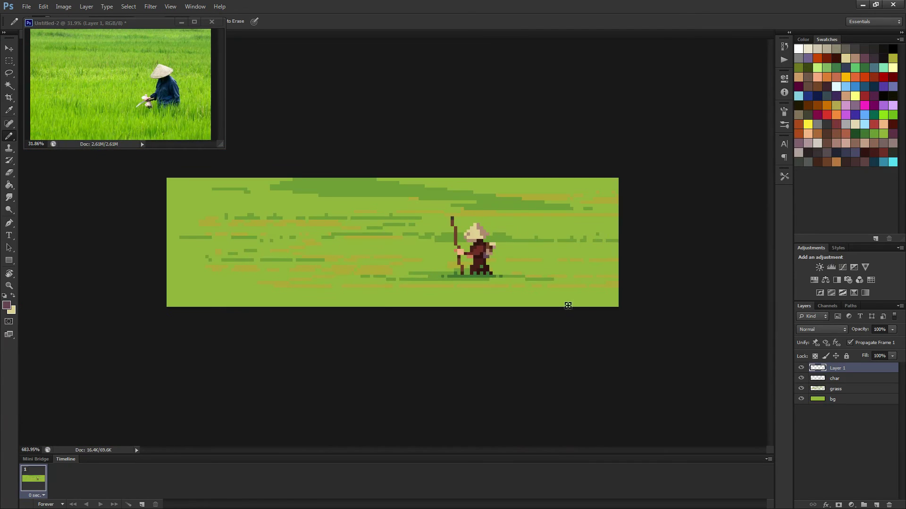
{"action": "scroll", "coordinate": [567, 305], "scroll_direction": "down", "scroll_amount": 1}
{"action": "scroll", "coordinate": [562, 299], "scroll_direction": "down", "scroll_amount": 1}
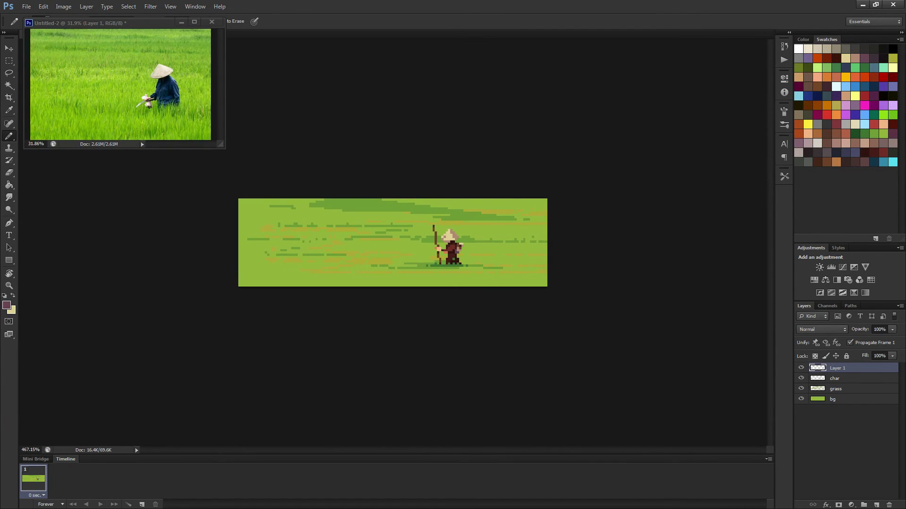
Step: Darken two pixels along the rear brim of the straw hat with the same muted purple
{"action": "scroll", "coordinate": [438, 236], "scroll_direction": "up", "scroll_amount": 10}
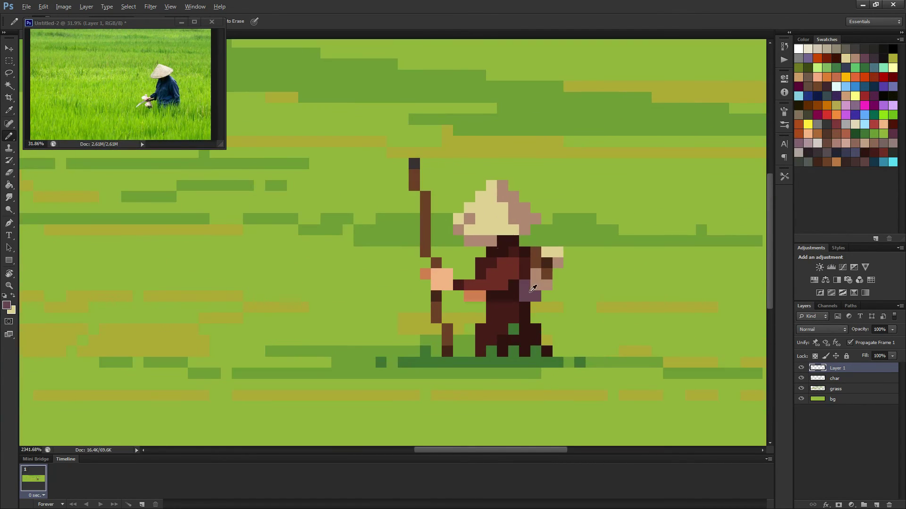
{"action": "left_click", "coordinate": [536, 218]}
{"action": "left_click", "coordinate": [524, 230]}
{"action": "scroll", "coordinate": [565, 226], "scroll_direction": "down", "scroll_amount": 8}
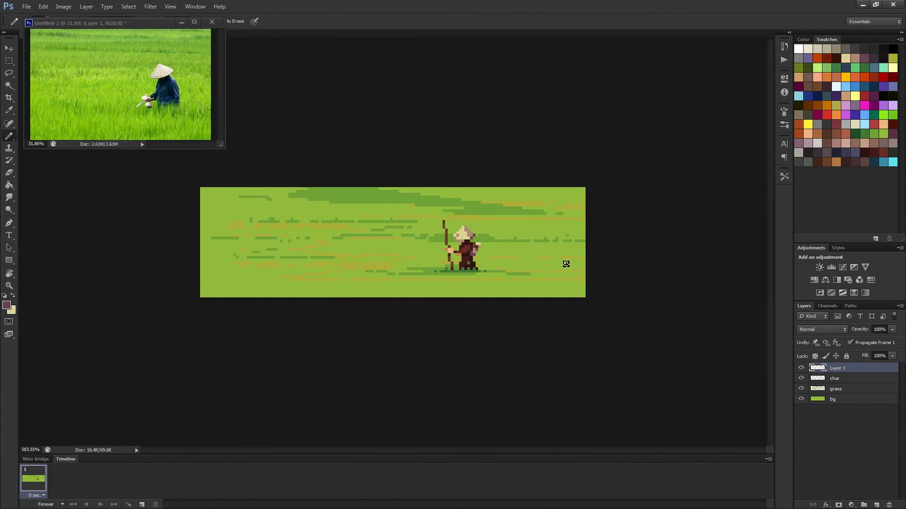
{"action": "scroll", "coordinate": [556, 268], "scroll_direction": "down", "scroll_amount": 1}
{"action": "scroll", "coordinate": [547, 260], "scroll_direction": "up", "scroll_amount": 5}
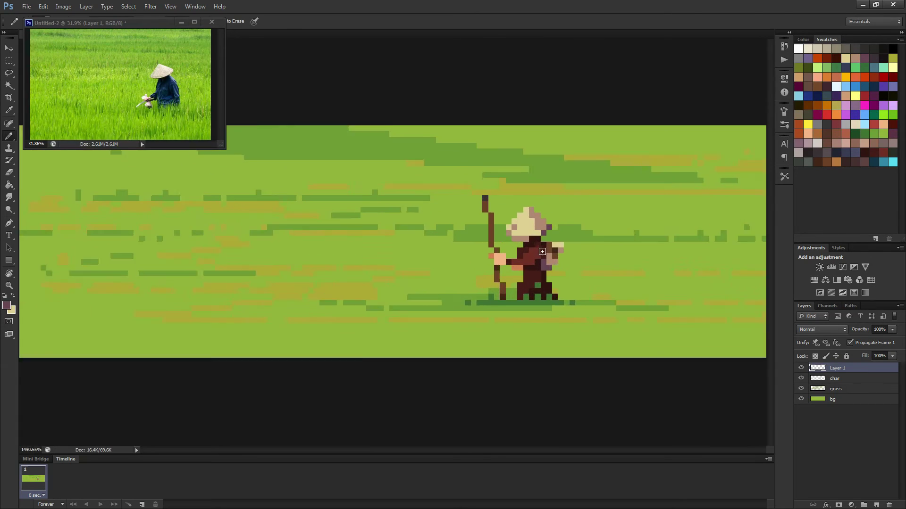
Step: Add dark-green leaf pixels sticking out above the bag, using the green sampled from the ground patch under the farmer
{"action": "scroll", "coordinate": [542, 251], "scroll_direction": "up", "scroll_amount": 2}
{"action": "left_click", "coordinate": [507, 358], "text": "alt"}
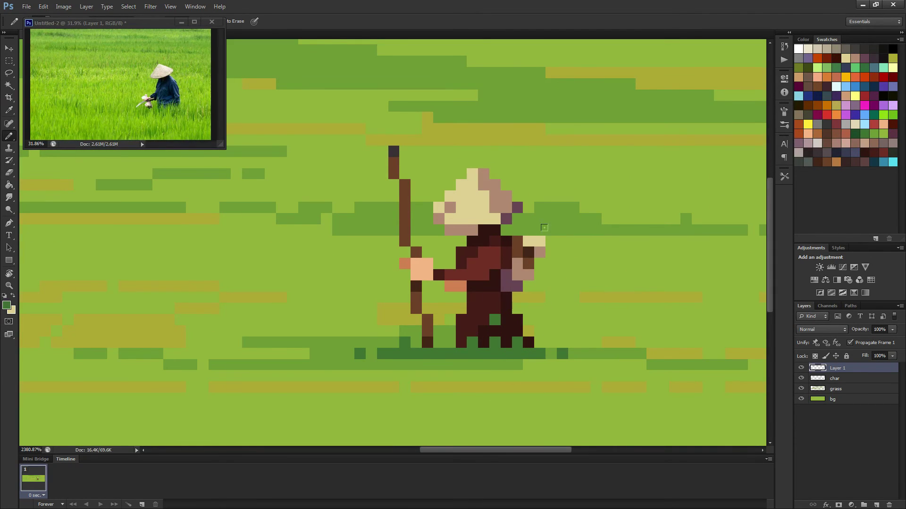
{"action": "left_click", "coordinate": [528, 230]}
{"action": "left_click", "coordinate": [540, 219]}
{"action": "left_click", "coordinate": [517, 229]}
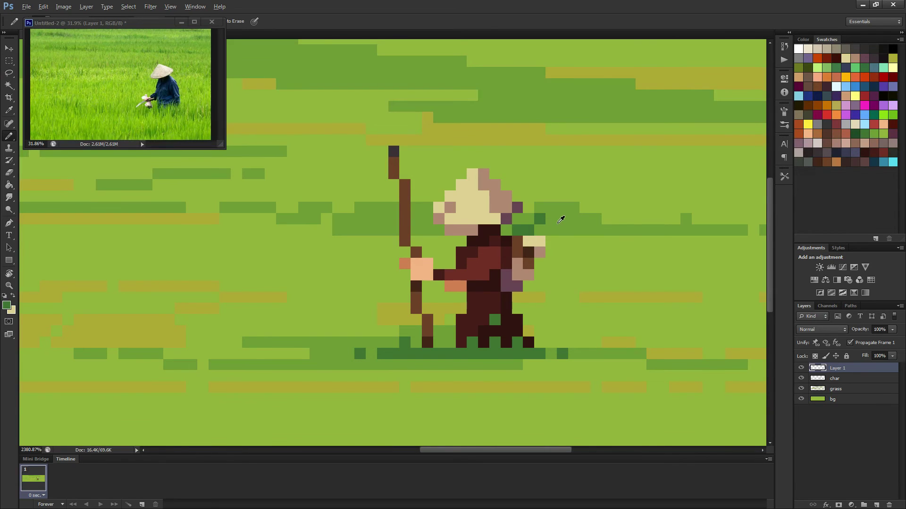
{"action": "key", "text": "alt"}
{"action": "scroll", "coordinate": [551, 267], "scroll_direction": "down", "scroll_amount": 5}
{"action": "scroll", "coordinate": [552, 268], "scroll_direction": "down", "scroll_amount": 2}
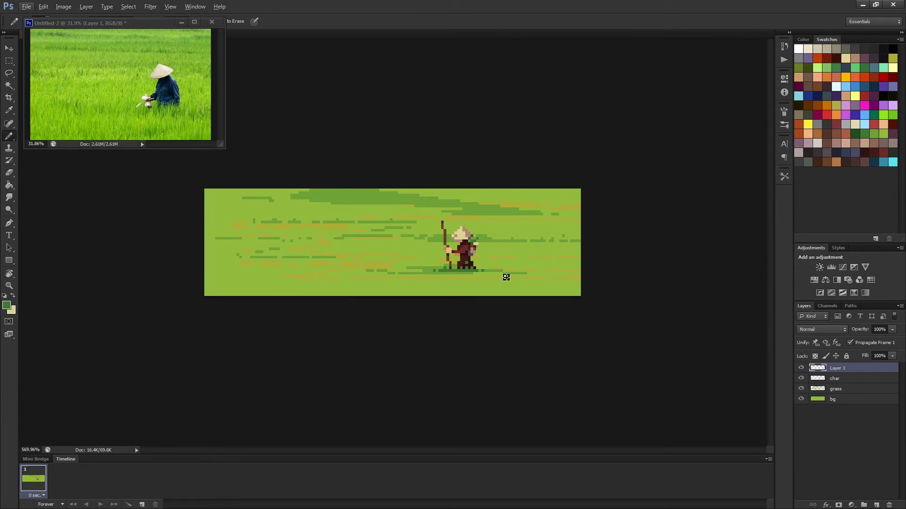
{"action": "scroll", "coordinate": [505, 276], "scroll_direction": "down", "scroll_amount": 3}
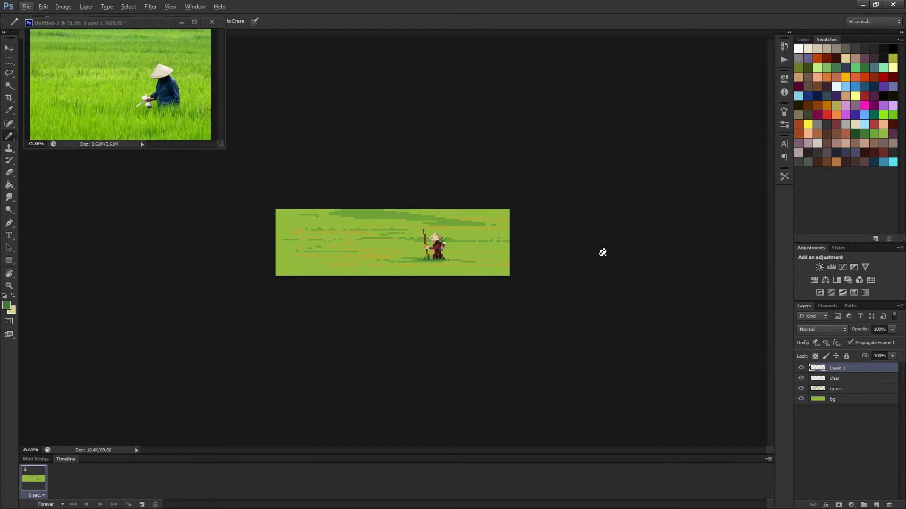
Step: Merge the bag layer into the char layer
{"action": "left_click", "coordinate": [842, 380]}
{"action": "left_click", "coordinate": [842, 368]}
{"action": "key", "text": "Delete"}
Step: Lower the grass layer's opacity to 50%
{"action": "left_click", "coordinate": [839, 379]}
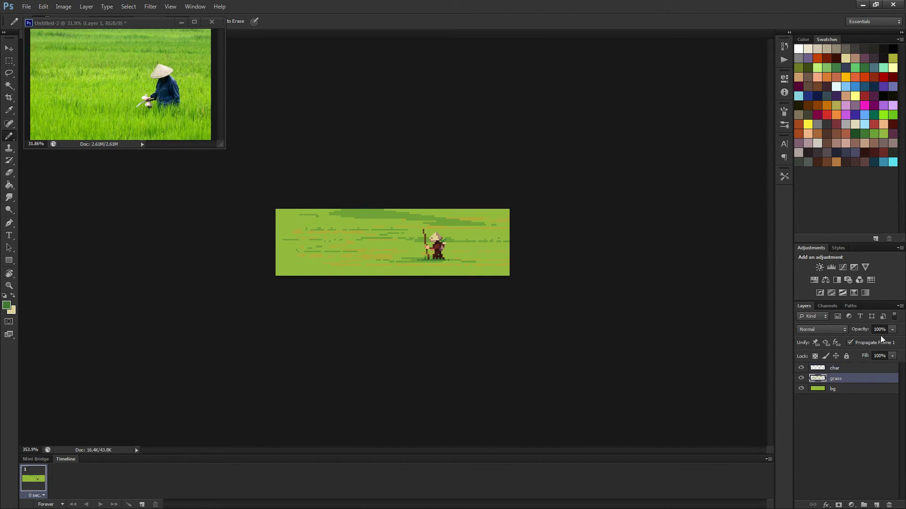
{"action": "left_click", "coordinate": [892, 330]}
{"action": "left_click_drag", "start_coordinate": [892, 339], "coordinate": [870, 340]}
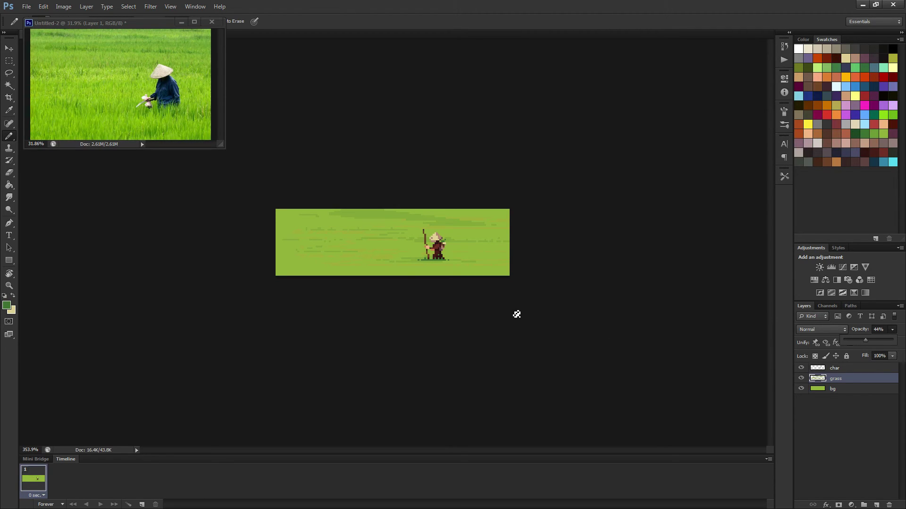
{"action": "left_click", "coordinate": [885, 327]}
{"action": "left_click_drag", "start_coordinate": [851, 332], "coordinate": [854, 332]}
{"action": "left_click", "coordinate": [854, 432]}
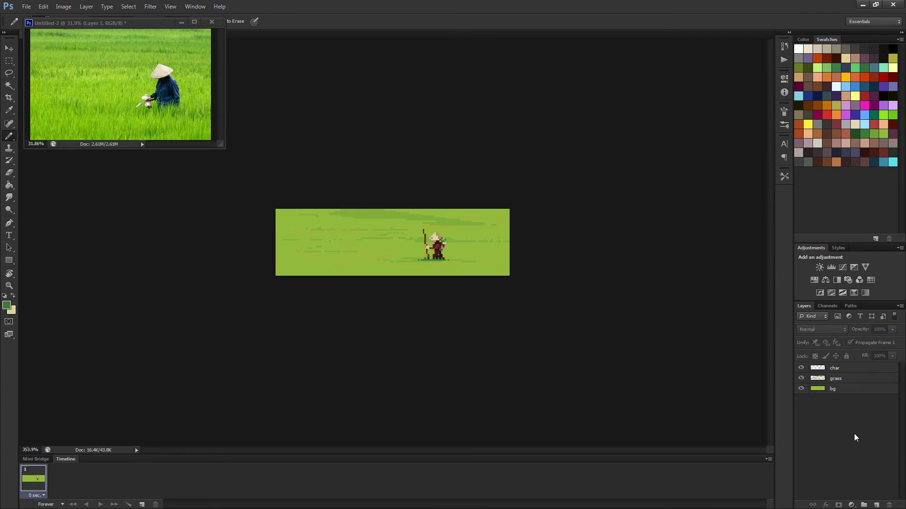
{"action": "scroll", "coordinate": [478, 278], "scroll_direction": "up", "scroll_amount": 5}
{"action": "scroll", "coordinate": [505, 282], "scroll_direction": "down", "scroll_amount": 4}
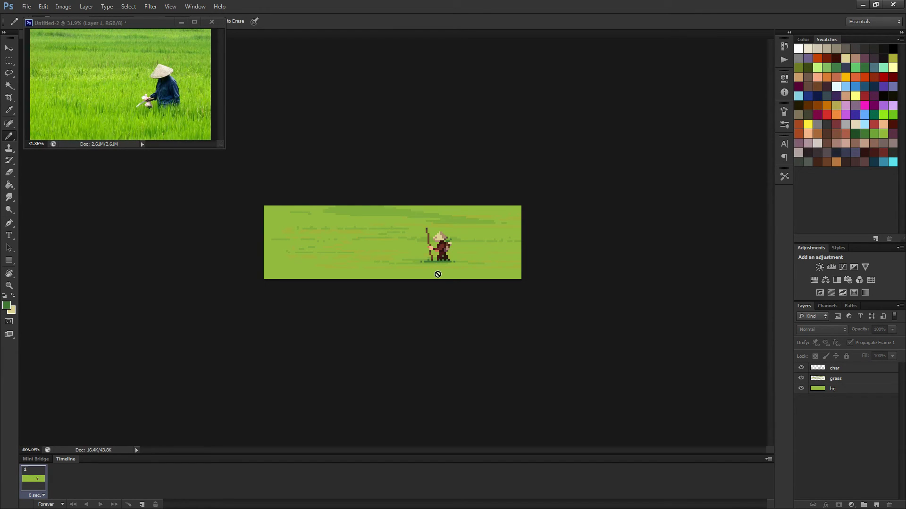
{"action": "scroll", "coordinate": [463, 277], "scroll_direction": "down", "scroll_amount": 1}
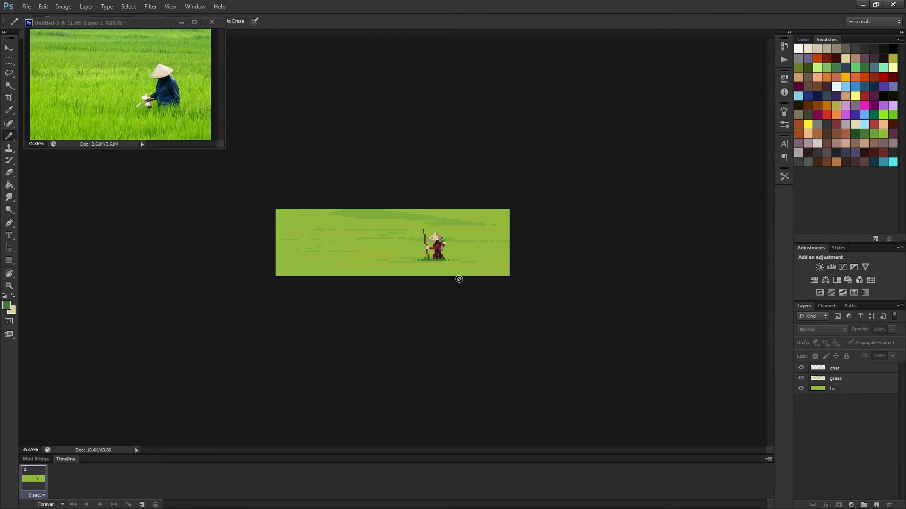
Step: Try to fill the dark-green ground patch under the farmer on the char layer with a lighter green, and undo the fill
{"action": "scroll", "coordinate": [457, 283], "scroll_direction": "up", "scroll_amount": 12}
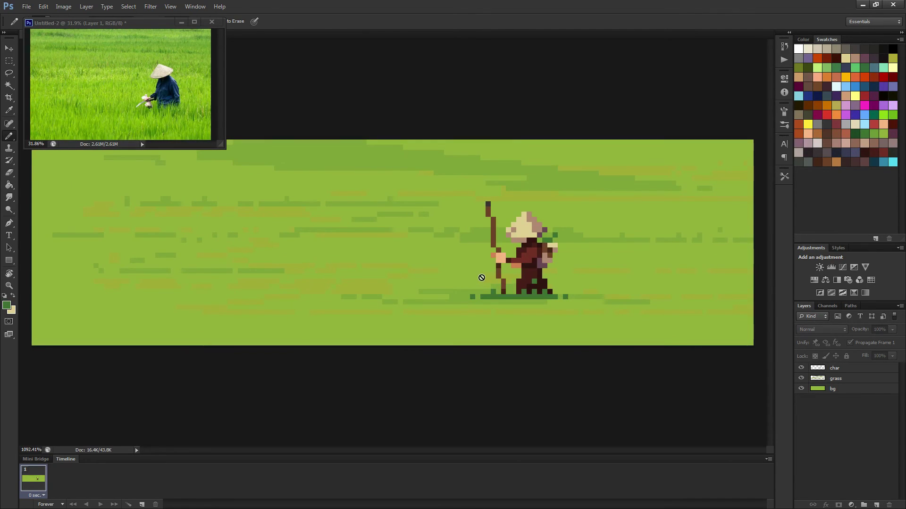
{"action": "key", "text": "g"}
{"action": "left_click", "coordinate": [842, 367]}
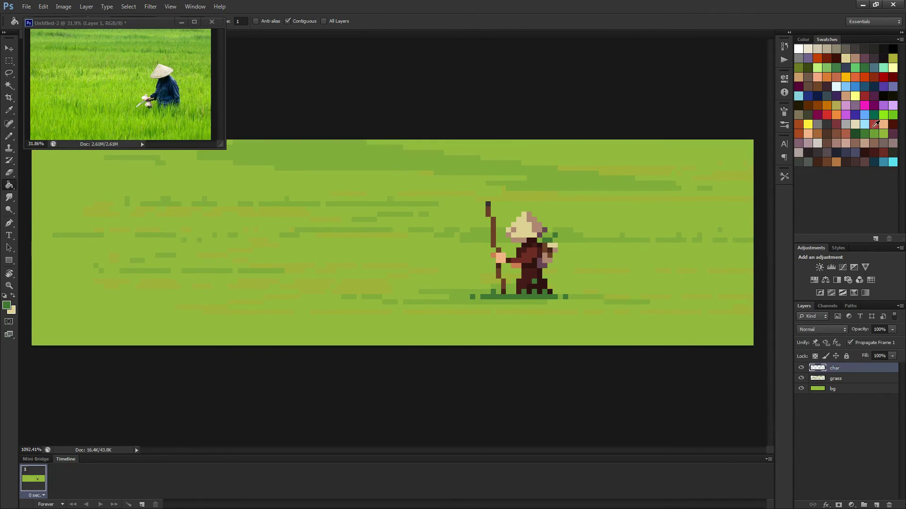
{"action": "left_click", "coordinate": [877, 133]}
{"action": "left_click", "coordinate": [544, 297]}
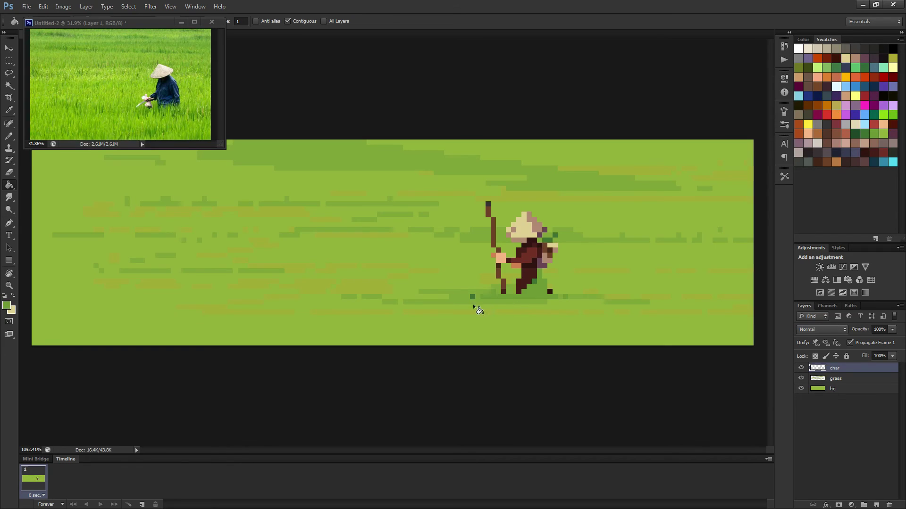
{"action": "scroll", "coordinate": [537, 304], "scroll_direction": "down", "scroll_amount": 2}
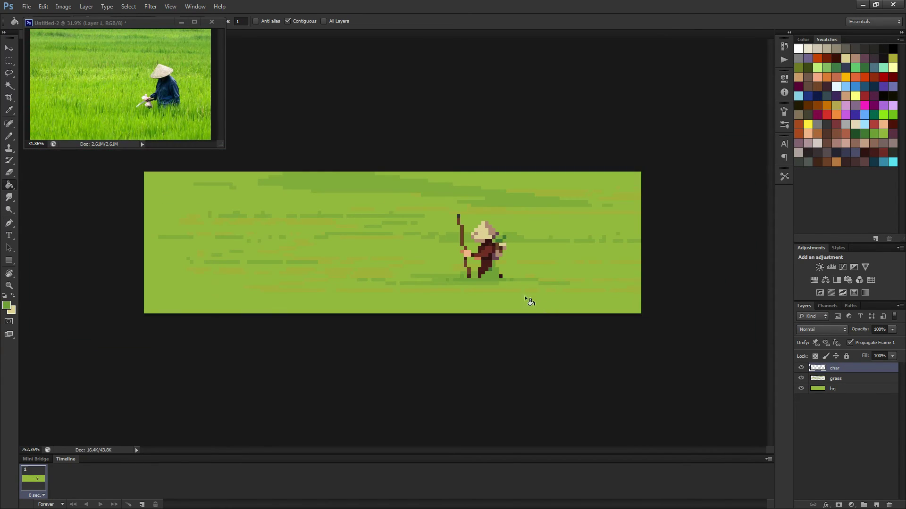
{"action": "key", "text": "ctrl+z"}
Step: Paint dark-green pixels into the gap in the farmer's lower robe on the char layer, using the green sampled from the ground patch
{"action": "left_click", "coordinate": [506, 283], "text": "ctrl"}
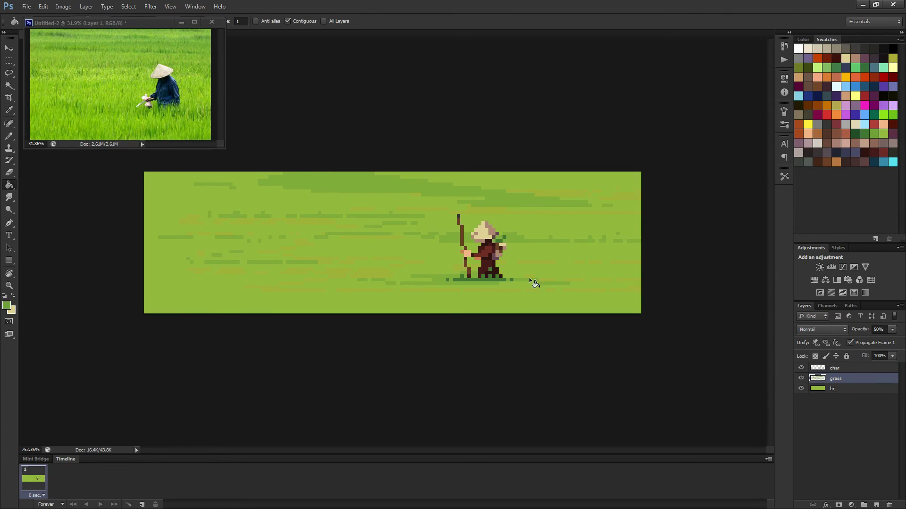
{"action": "scroll", "coordinate": [523, 280], "scroll_direction": "up", "scroll_amount": 2}
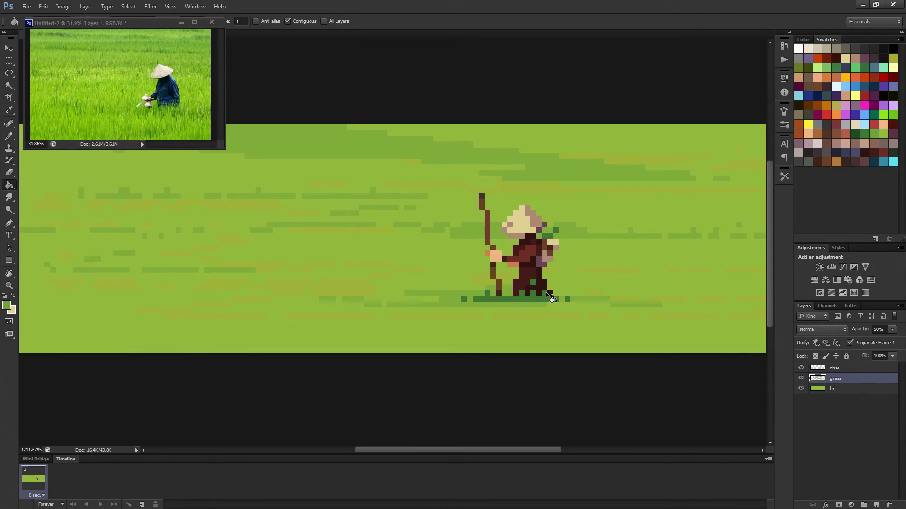
{"action": "key", "text": "b"}
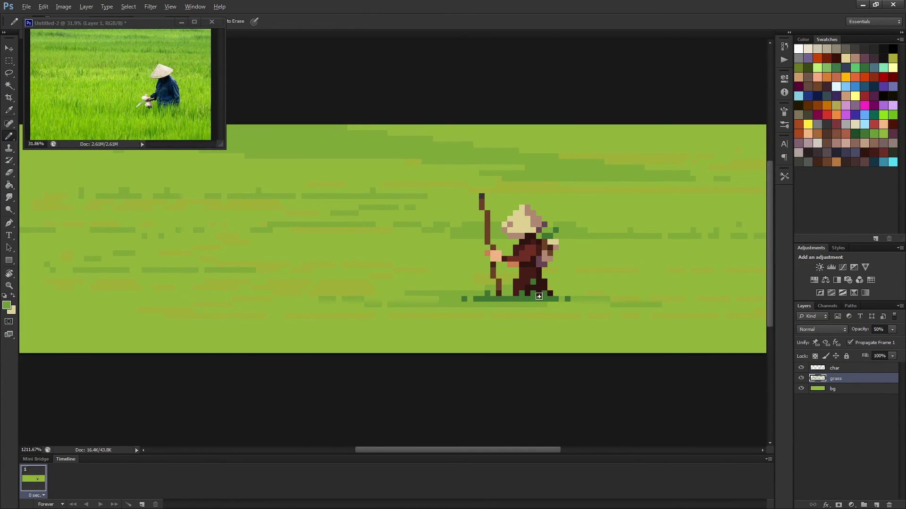
{"action": "left_click", "coordinate": [539, 298], "text": "alt"}
{"action": "left_click", "coordinate": [836, 368]}
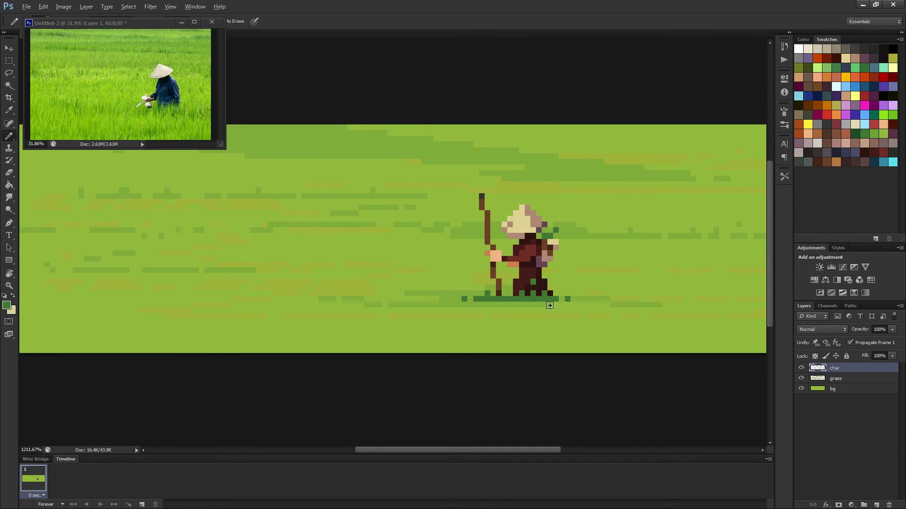
{"action": "scroll", "coordinate": [561, 311], "scroll_direction": "down", "scroll_amount": 5}
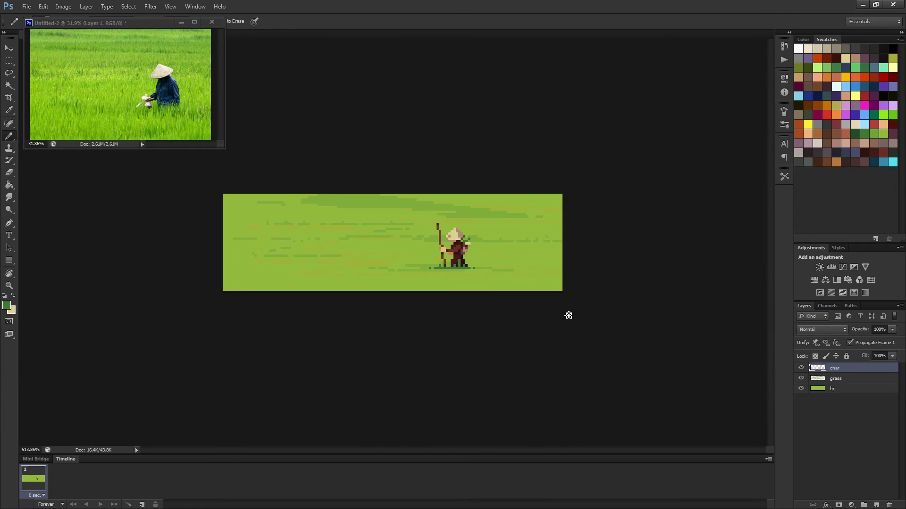
Step: Close the upper part of the green gap in the robe with the dark maroon sampled from the robe
{"action": "scroll", "coordinate": [557, 310], "scroll_direction": "up", "scroll_amount": 5}
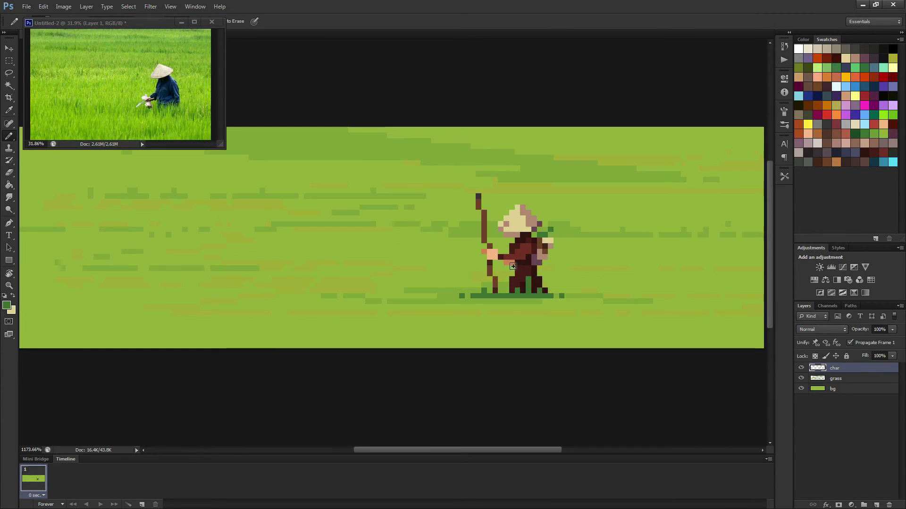
{"action": "left_click", "coordinate": [530, 279], "text": "alt"}
{"action": "scroll", "coordinate": [548, 295], "scroll_direction": "down", "scroll_amount": 4}
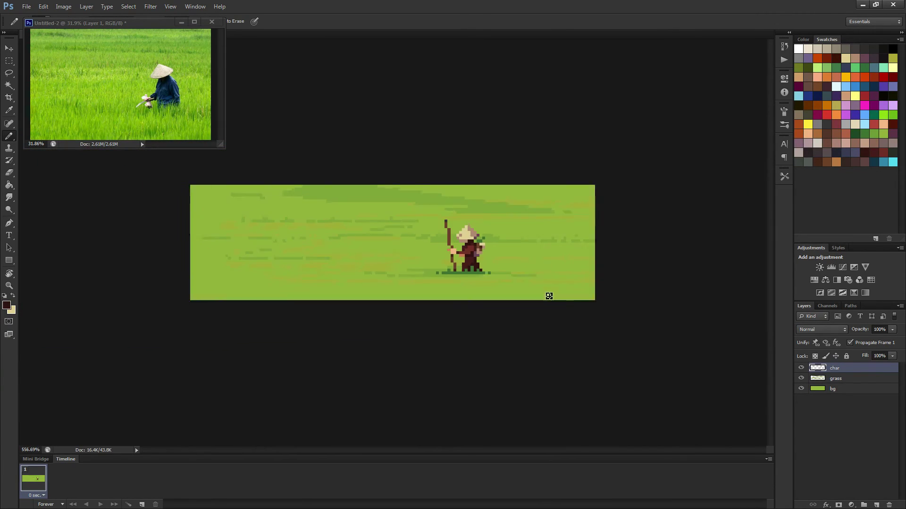
{"action": "scroll", "coordinate": [549, 296], "scroll_direction": "down", "scroll_amount": 1}
{"action": "scroll", "coordinate": [524, 299], "scroll_direction": "up", "scroll_amount": 3}
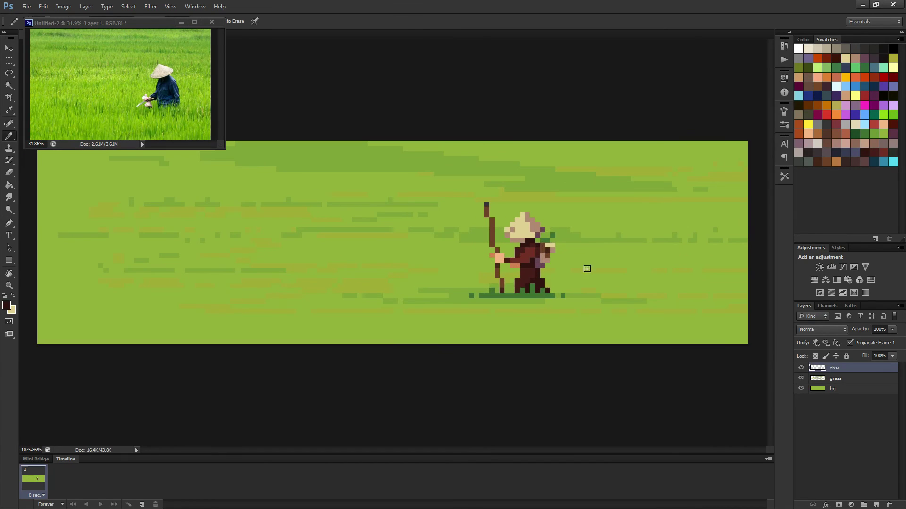
{"action": "left_click", "coordinate": [867, 133]}
{"action": "scroll", "coordinate": [552, 295], "scroll_direction": "down", "scroll_amount": 3}
{"action": "scroll", "coordinate": [553, 295], "scroll_direction": "down", "scroll_amount": 2}
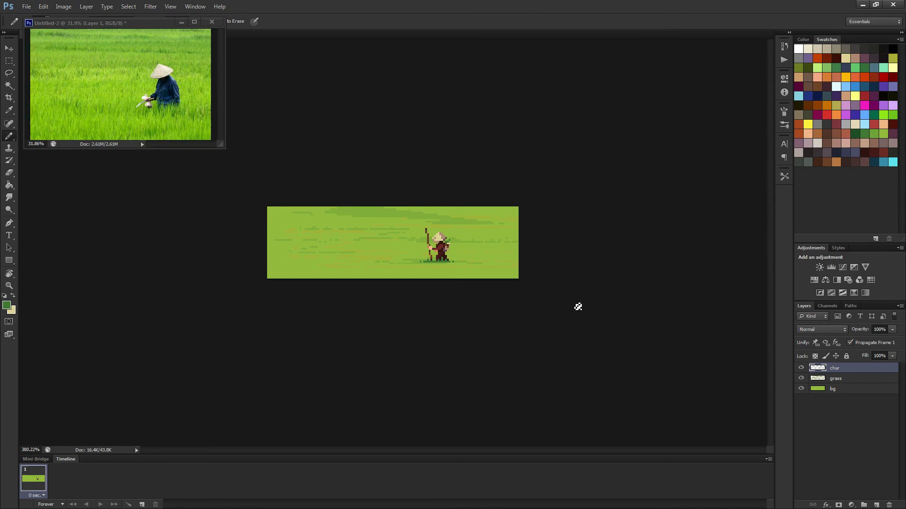
Step: Add a new layer above the grass layer and choose white with an enlarged Pencil tip for drawing
{"action": "left_click", "coordinate": [842, 379]}
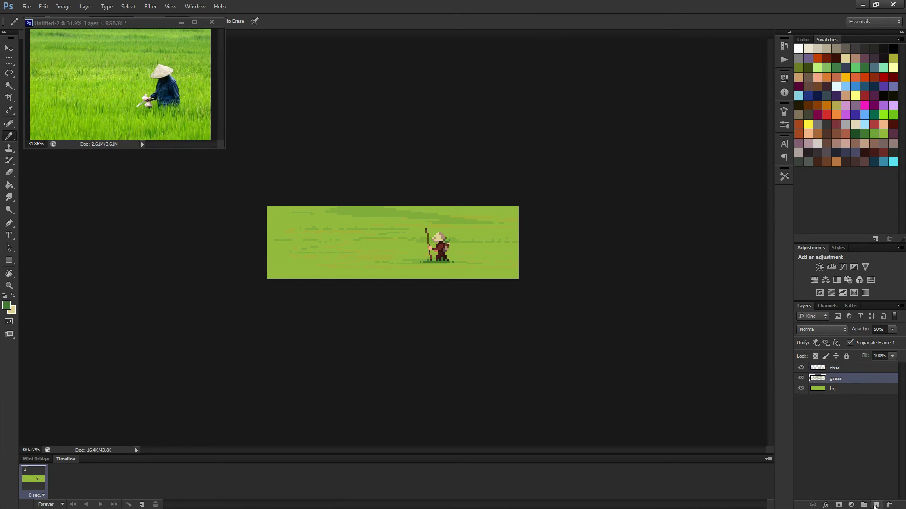
{"action": "left_click", "coordinate": [875, 505]}
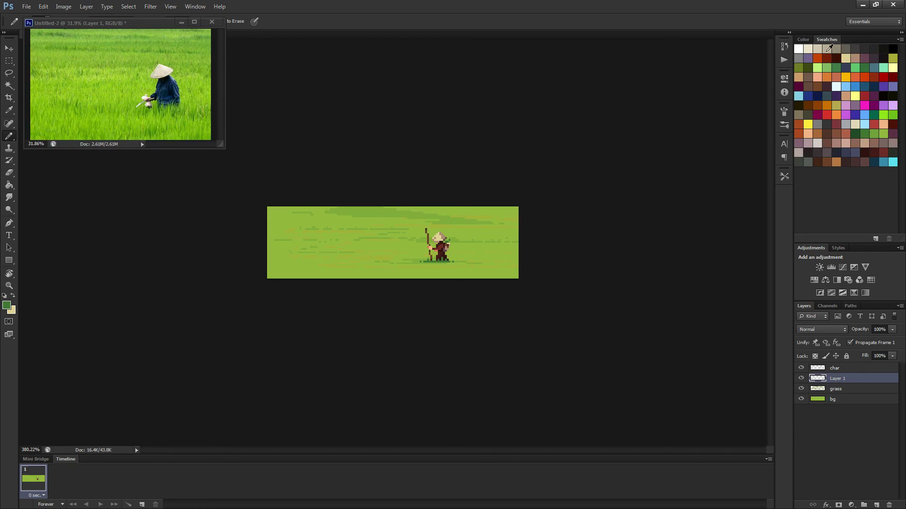
{"action": "left_click", "coordinate": [800, 48]}
{"action": "right_click", "coordinate": [444, 252], "text": "alt"}
Step: Try painting a row of white cloud shapes across the lower field behind the farmer, and undo all the strokes
{"action": "mouse_move", "coordinate": [444, 254]}
{"action": "left_mouse_down"}
{"action": "mouse_move", "coordinate": [388, 255]}
{"action": "mouse_move", "coordinate": [509, 257]}
{"action": "mouse_move", "coordinate": [499, 258]}
{"action": "left_mouse_up"}
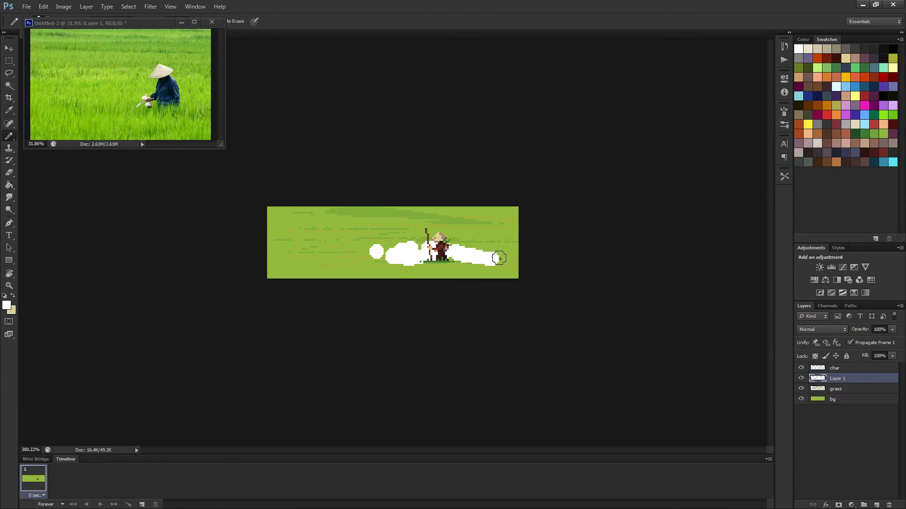
{"action": "left_click_drag", "start_coordinate": [384, 257], "coordinate": [329, 255]}
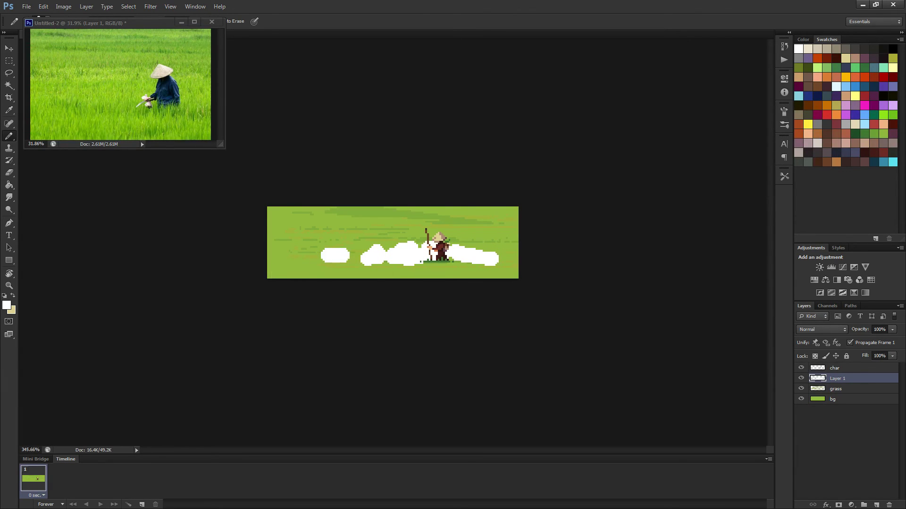
{"action": "scroll", "coordinate": [455, 301], "scroll_direction": "down", "scroll_amount": 3}
{"action": "scroll", "coordinate": [455, 301], "scroll_direction": "up", "scroll_amount": 6}
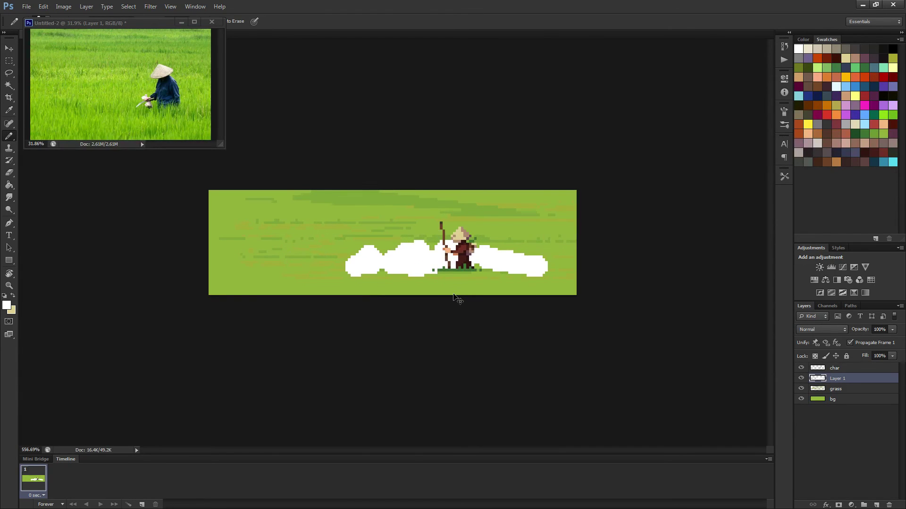
{"action": "key", "text": "ctrl+alt+z"}
{"action": "key", "text": "ctrl+alt+z"}
{"action": "key", "text": "ctrl+alt+z"}
{"action": "key", "text": "ctrl+alt+z"}
{"action": "key", "text": "ctrl+alt+z"}
{"action": "key", "text": "ctrl+alt+z"}
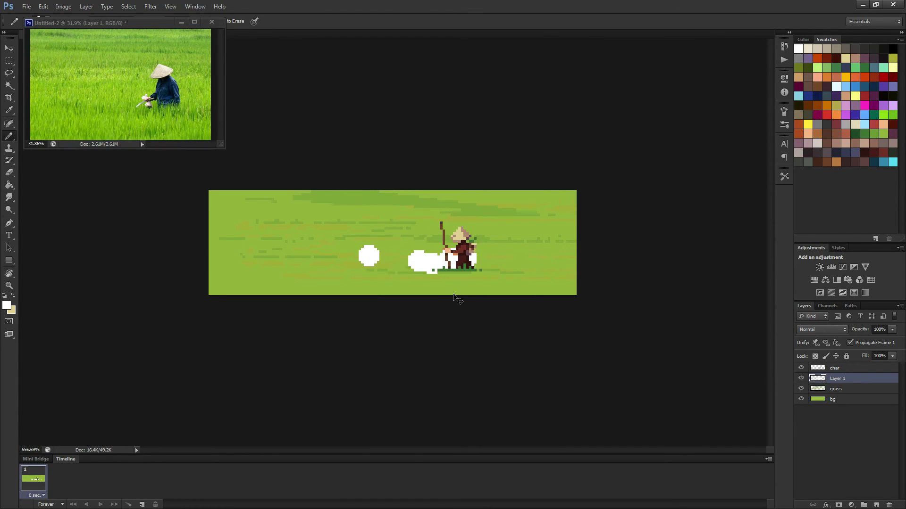
{"action": "key", "text": "ctrl+alt+z"}
{"action": "key", "text": "ctrl+alt+z"}
{"action": "key", "text": "ctrl+alt+z"}
{"action": "key", "text": "ctrl+alt+z"}
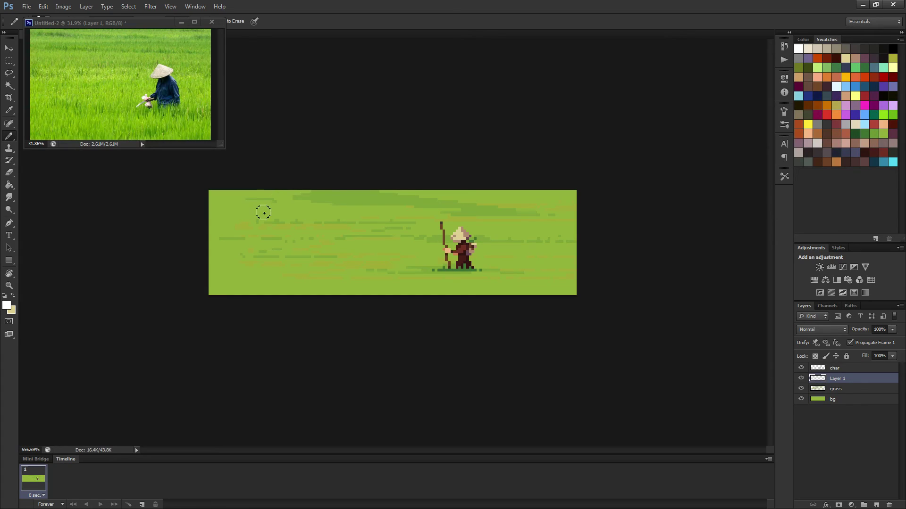
Step: Paint three white clouds on the new layer: upper left, lower centre-left, and cut off by the upper right edge of the canvas
{"action": "mouse_move", "coordinate": [263, 213]}
{"action": "left_mouse_down"}
{"action": "mouse_move", "coordinate": [362, 217]}
{"action": "mouse_move", "coordinate": [283, 207]}
{"action": "mouse_move", "coordinate": [318, 221]}
{"action": "mouse_move", "coordinate": [245, 220]}
{"action": "left_mouse_up"}
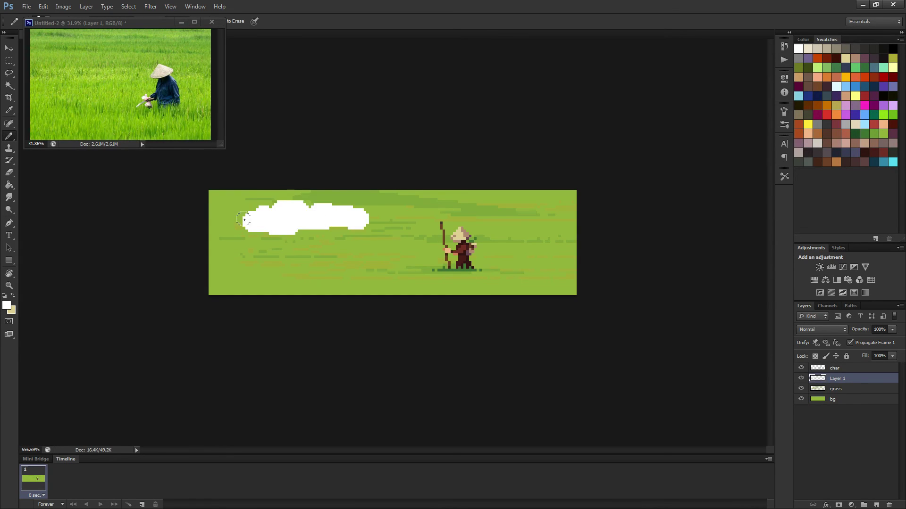
{"action": "scroll", "coordinate": [244, 220], "scroll_direction": "down", "scroll_amount": 3}
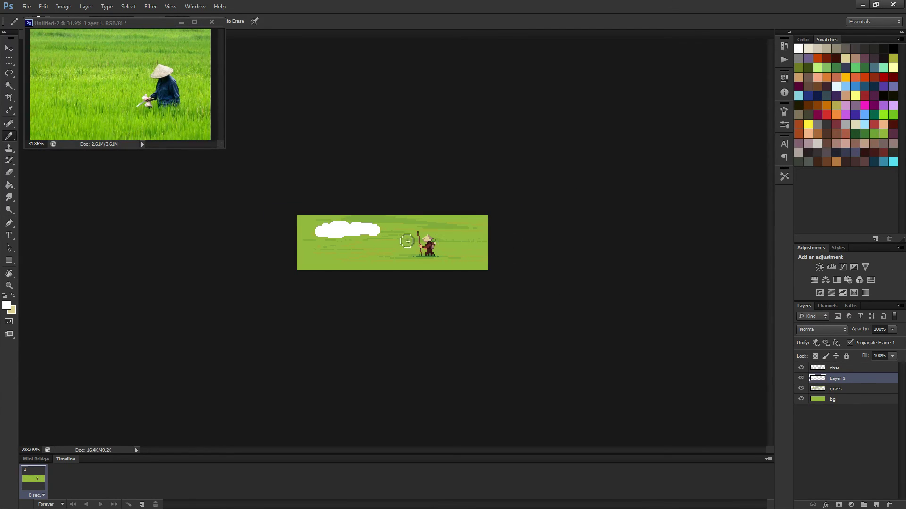
{"action": "mouse_move", "coordinate": [356, 257]}
{"action": "left_mouse_down"}
{"action": "mouse_move", "coordinate": [387, 259]}
{"action": "mouse_move", "coordinate": [340, 257]}
{"action": "left_mouse_up"}
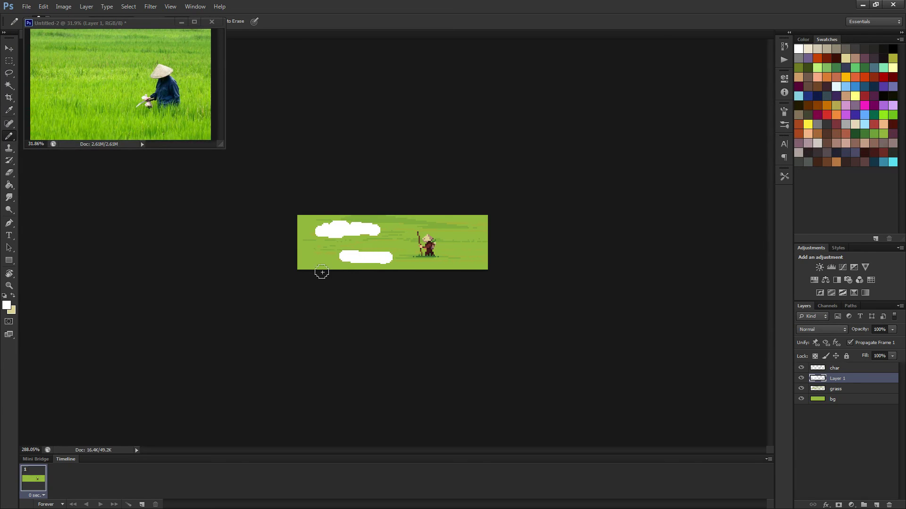
{"action": "mouse_move", "coordinate": [484, 221]}
{"action": "left_mouse_down"}
{"action": "mouse_move", "coordinate": [456, 227]}
{"action": "mouse_move", "coordinate": [479, 234]}
{"action": "left_mouse_up"}
{"action": "scroll", "coordinate": [577, 251], "scroll_direction": "down", "scroll_amount": 1}
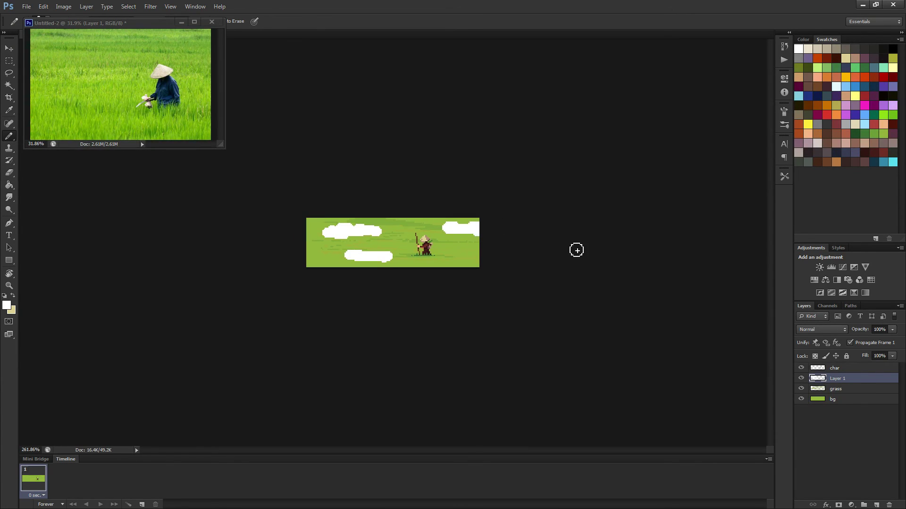
{"action": "scroll", "coordinate": [426, 237], "scroll_direction": "up", "scroll_amount": 1}
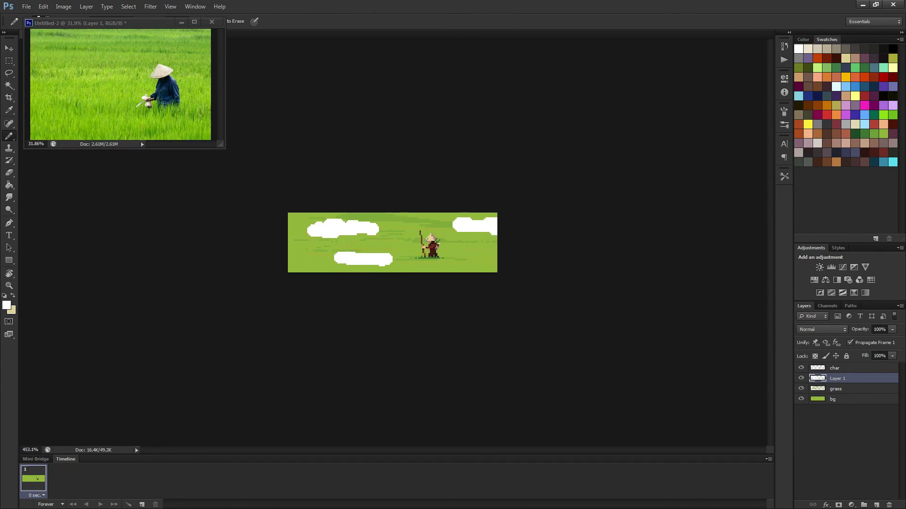
{"action": "scroll", "coordinate": [397, 218], "scroll_direction": "up", "scroll_amount": 2}
Step: Extend the bases of the three clouds with thin one-pixel white wisps and a few detached pixels
{"action": "mouse_move", "coordinate": [349, 216]}
{"action": "left_mouse_down"}
{"action": "mouse_move", "coordinate": [386, 221]}
{"action": "mouse_move", "coordinate": [363, 213]}
{"action": "left_mouse_up"}
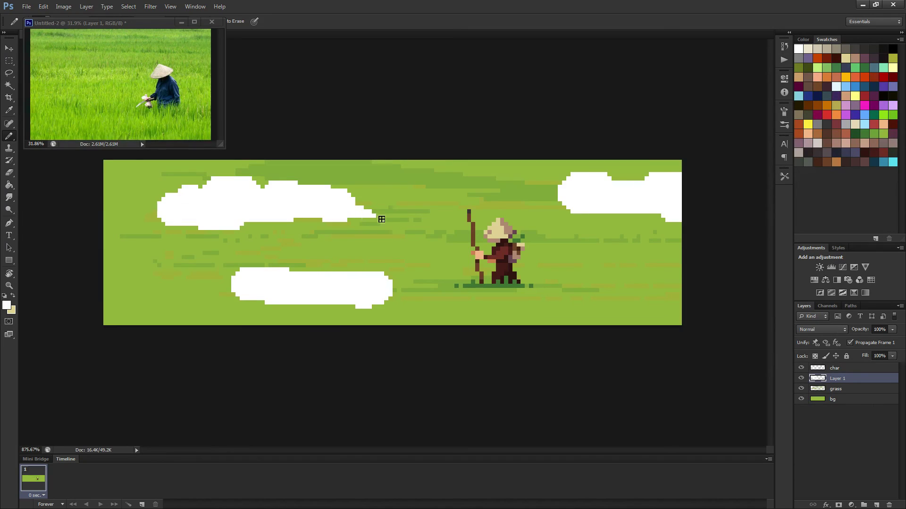
{"action": "left_click_drag", "start_coordinate": [385, 216], "coordinate": [396, 216]}
{"action": "left_click_drag", "start_coordinate": [156, 224], "coordinate": [137, 222]}
{"action": "left_click_drag", "start_coordinate": [242, 299], "coordinate": [188, 300]}
{"action": "mouse_move", "coordinate": [394, 301]}
{"action": "left_mouse_down"}
{"action": "mouse_move", "coordinate": [404, 305]}
{"action": "mouse_move", "coordinate": [404, 294]}
{"action": "mouse_move", "coordinate": [394, 299]}
{"action": "mouse_move", "coordinate": [405, 307]}
{"action": "mouse_move", "coordinate": [397, 304]}
{"action": "mouse_move", "coordinate": [412, 308]}
{"action": "left_mouse_up"}
{"action": "left_click", "coordinate": [421, 303]}
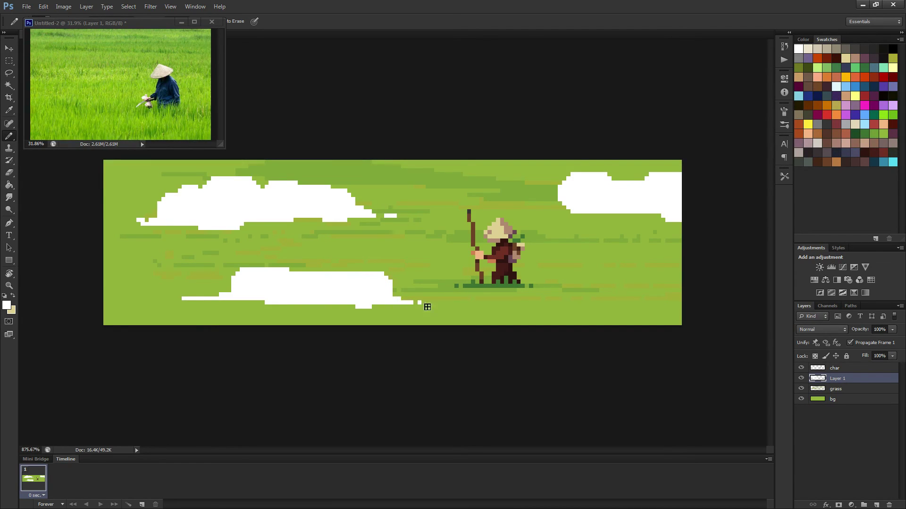
{"action": "left_click_drag", "start_coordinate": [570, 211], "coordinate": [496, 207]}
Step: Try the cloud layer at 30%, 0% and 50% opacity, and return it to 100%
{"action": "scroll", "coordinate": [616, 212], "scroll_direction": "down", "scroll_amount": 5}
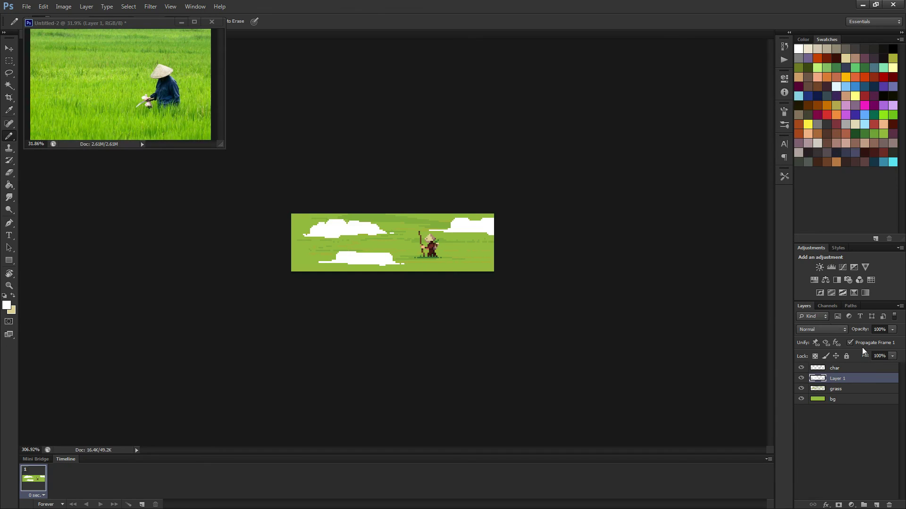
{"action": "left_click", "coordinate": [882, 330]}
{"action": "type", "text": "30"}
{"action": "key", "text": "Return"}
{"action": "type", "text": "0"}
{"action": "key", "text": "Return"}
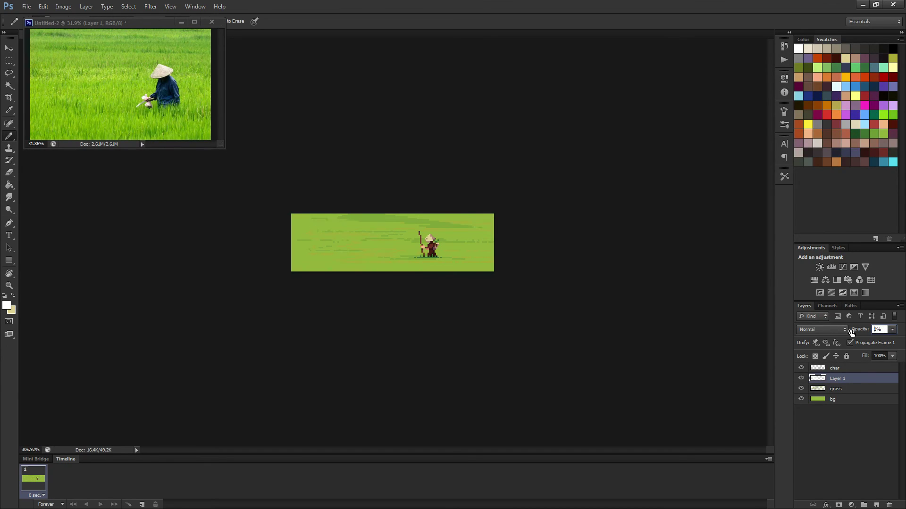
{"action": "type", "text": "50"}
{"action": "key", "text": "Return"}
{"action": "type", "text": "100"}
{"action": "key", "text": "Return"}
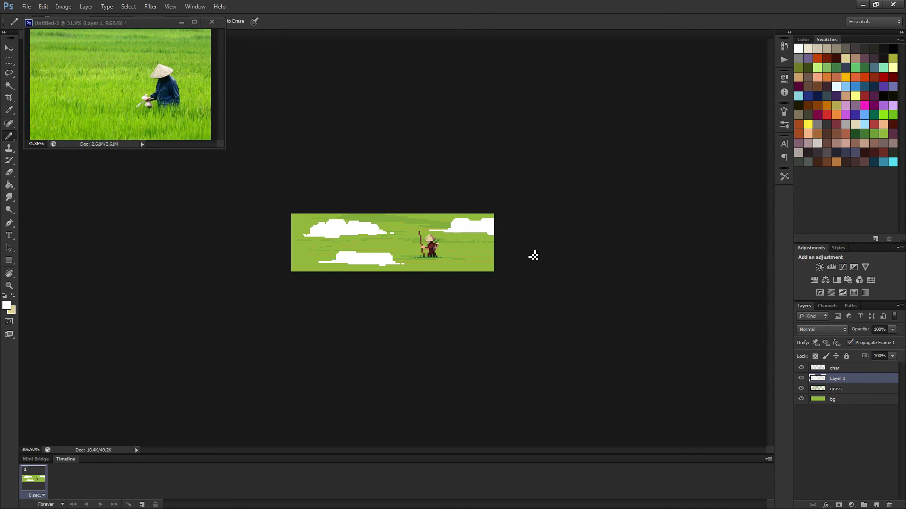
Step: Erase small notches in the top edges of the lower cloud and the upper-right cloud to make them puffier
{"action": "scroll", "coordinate": [485, 289], "scroll_direction": "down", "scroll_amount": 2}
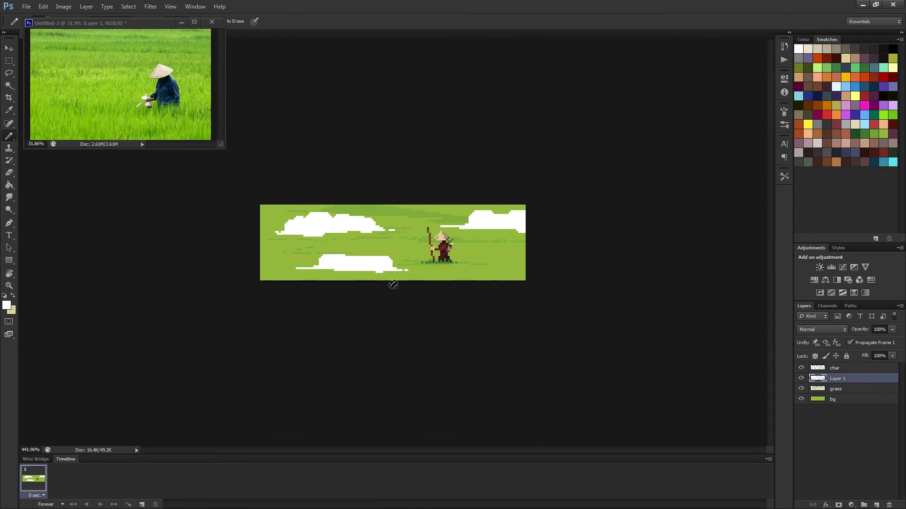
{"action": "scroll", "coordinate": [392, 283], "scroll_direction": "up", "scroll_amount": 5}
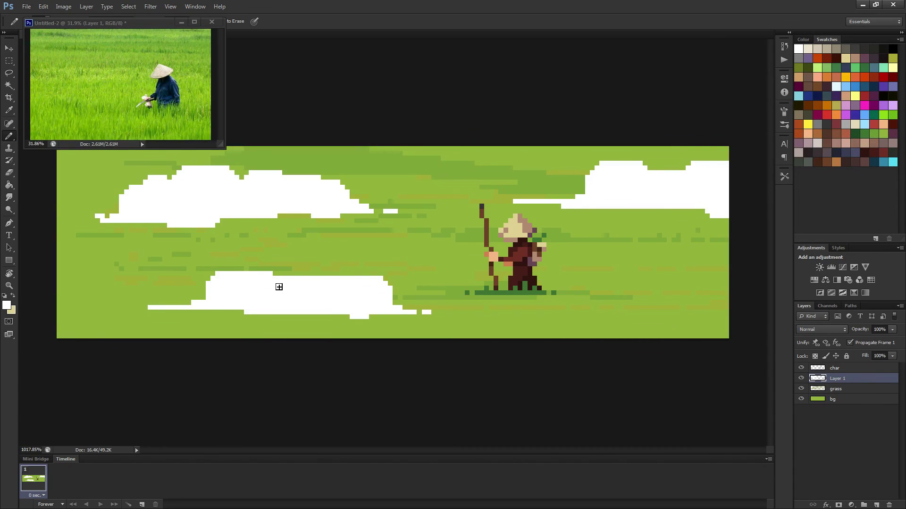
{"action": "key", "text": "e"}
{"action": "left_click_drag", "start_coordinate": [257, 277], "coordinate": [318, 283]}
{"action": "left_click", "coordinate": [261, 274]}
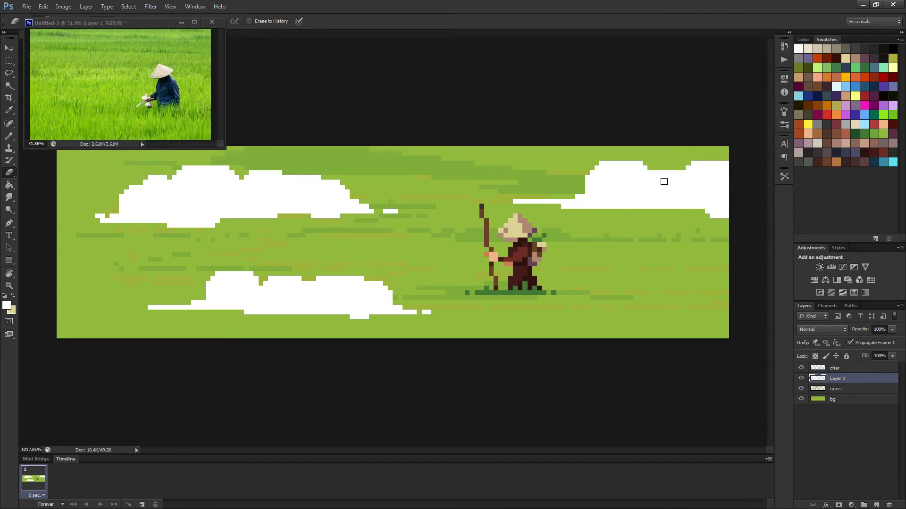
{"action": "left_click_drag", "start_coordinate": [661, 177], "coordinate": [668, 186]}
{"action": "key", "text": "ctrl+z"}
{"action": "left_click_drag", "start_coordinate": [662, 181], "coordinate": [665, 173]}
Step: Select the lower cloud and reposition it so parts sit at the canvas's left edge and lower-right corner, and clear the selection
{"action": "scroll", "coordinate": [599, 249], "scroll_direction": "down", "scroll_amount": 10}
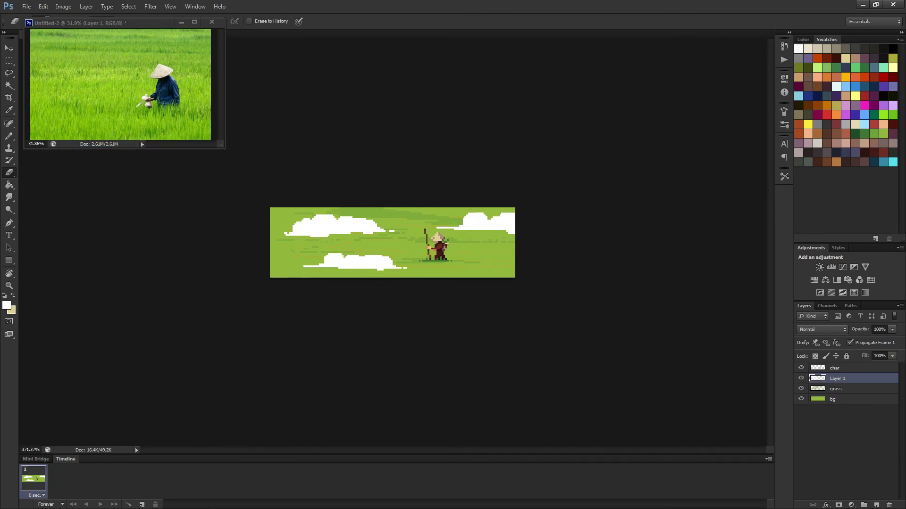
{"action": "scroll", "coordinate": [462, 295], "scroll_direction": "down", "scroll_amount": 1}
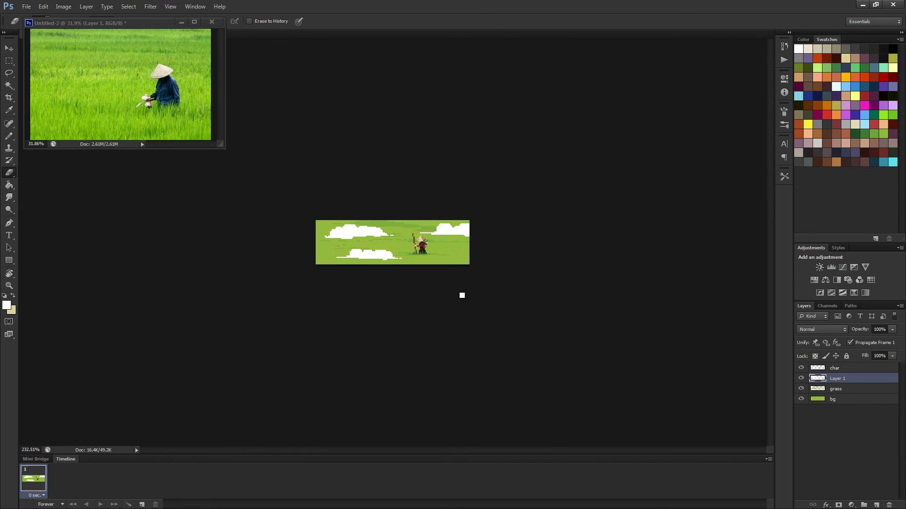
{"action": "key", "text": "m"}
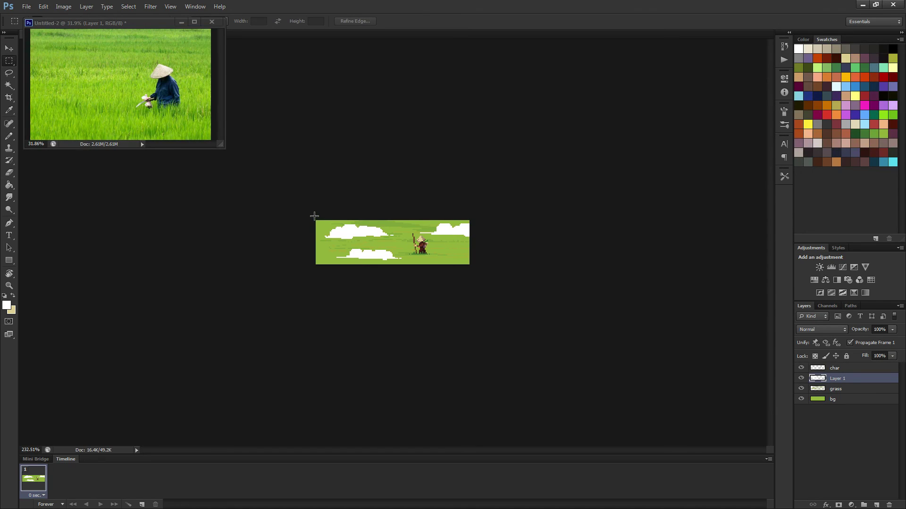
{"action": "left_click_drag", "start_coordinate": [330, 249], "coordinate": [470, 260]}
{"action": "key", "text": "v"}
{"action": "key", "text": "ctrl+d"}
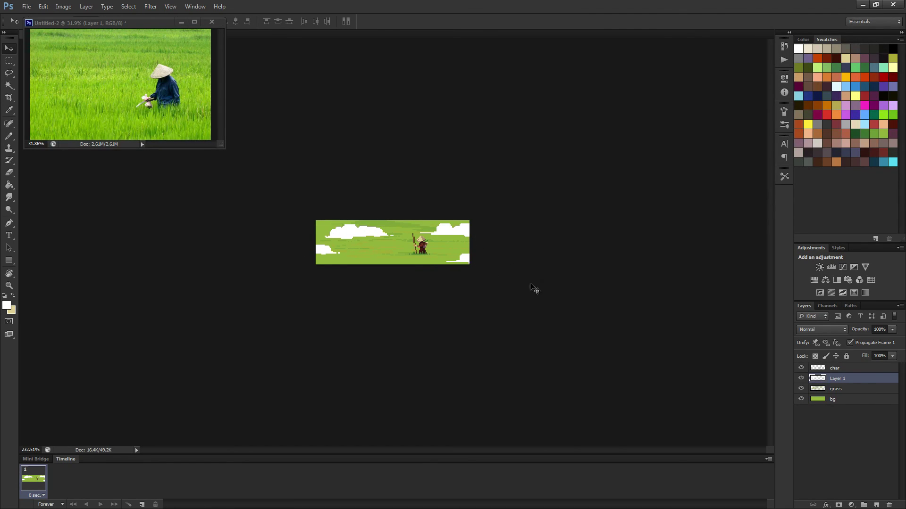
{"action": "scroll", "coordinate": [526, 288], "scroll_direction": "down", "scroll_amount": 1}
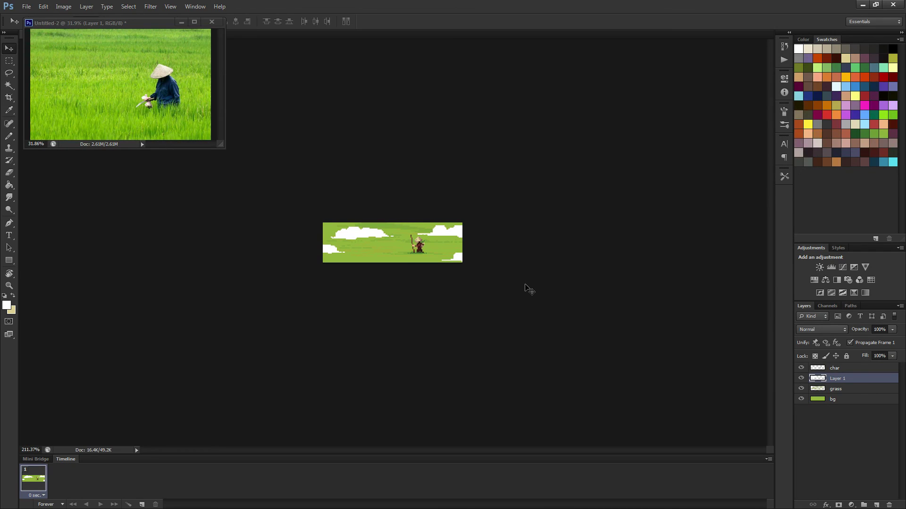
{"action": "scroll", "coordinate": [371, 270], "scroll_direction": "up", "scroll_amount": 8}
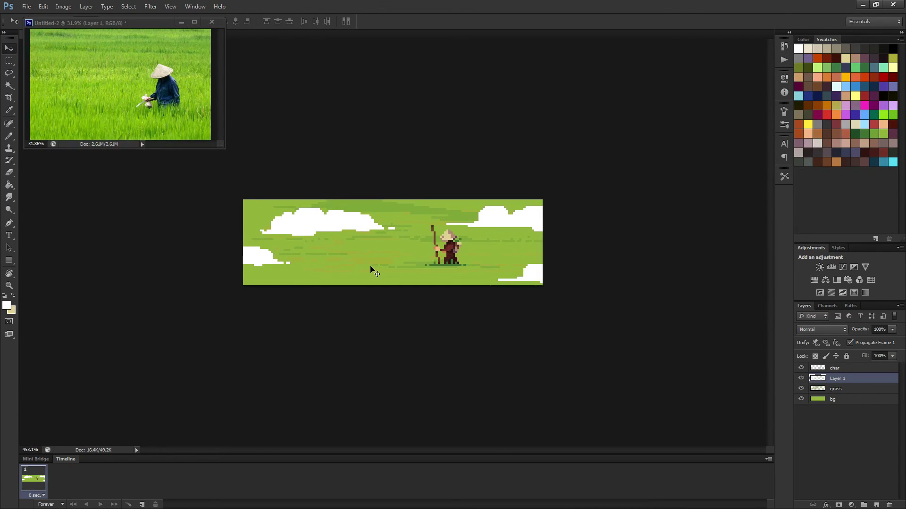
Step: Select the upper-right cloud, nudge it up two pixels toward the canvas's top edge, and clear the selection
{"action": "key", "text": "m"}
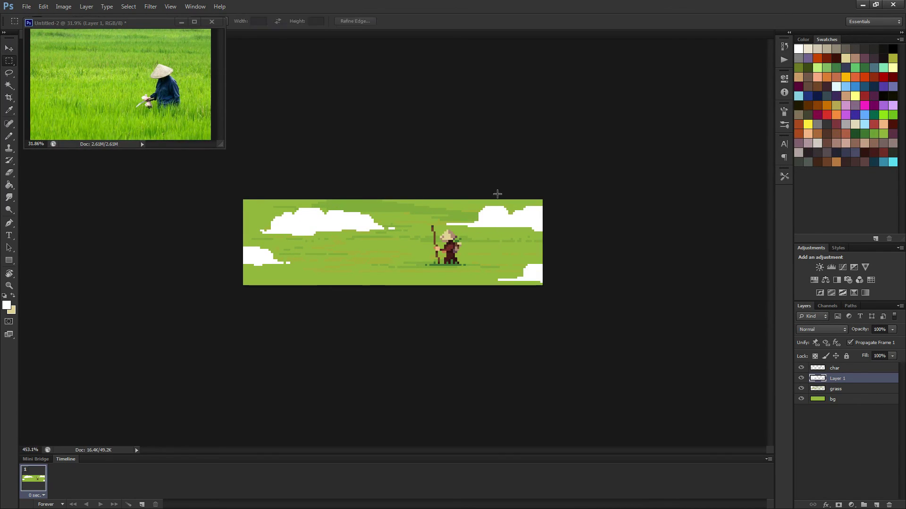
{"action": "left_click_drag", "start_coordinate": [438, 203], "coordinate": [561, 232]}
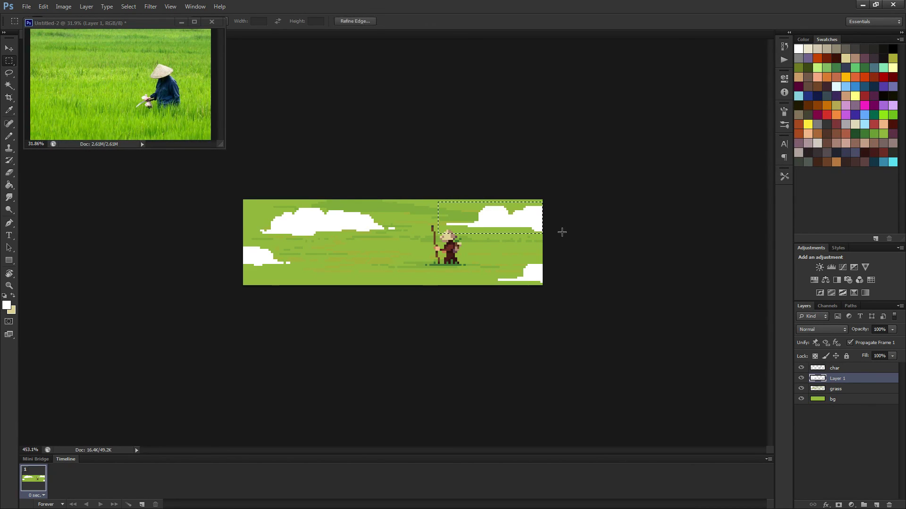
{"action": "key", "text": "v"}
{"action": "key", "text": "Up"}
{"action": "key", "text": "Up"}
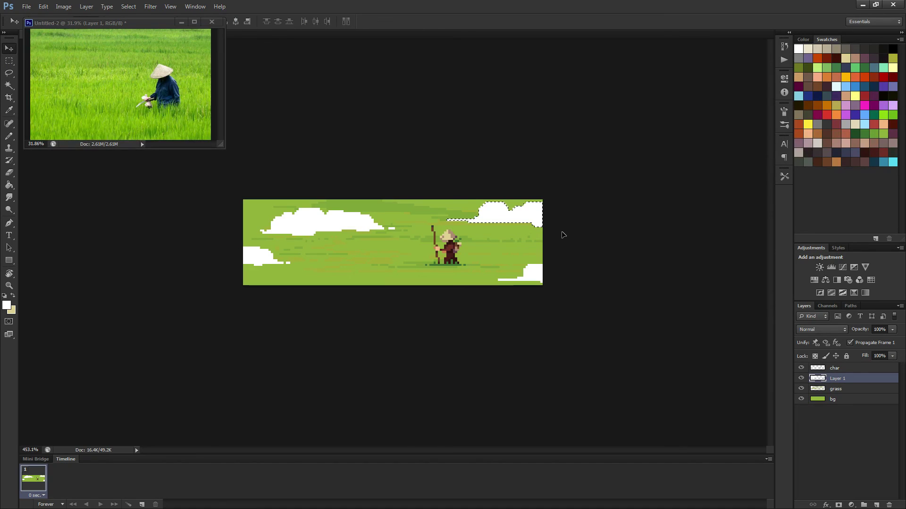
{"action": "key", "text": "ctrl+d"}
Step: Erase the outer end of the upper-right cloud's thin wisp, shortening it by about four pixels and leaving a detached pixel at its tip
{"action": "key", "text": "e"}
{"action": "key", "text": "ctrl+plus"}
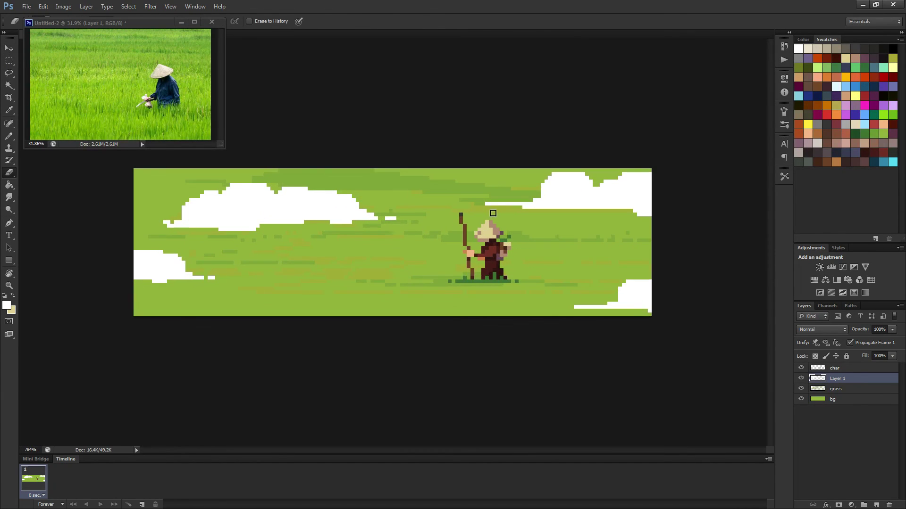
{"action": "key", "text": "ctrl+minus"}
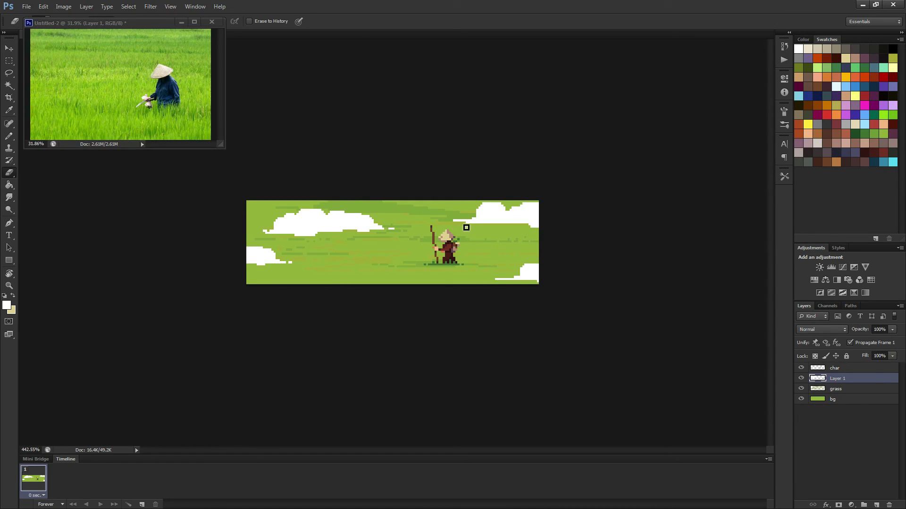
{"action": "key", "text": "ctrl+minus"}
{"action": "key", "text": "ctrl+minus"}
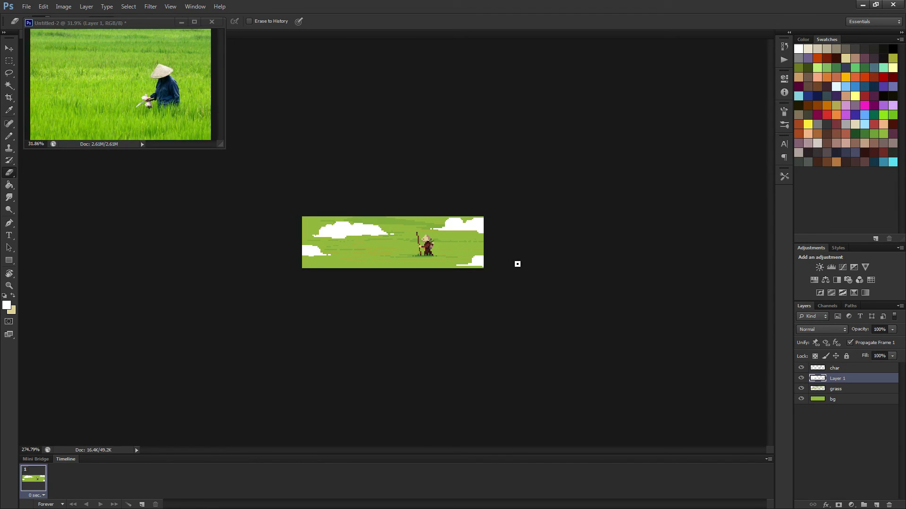
Step: Examine the cloud edges up close and the balance of the clouds around the farmer at reduced size
{"action": "key", "text": "b"}
{"action": "key", "text": "ctrl+plus"}
{"action": "key", "text": "ctrl+plus"}
{"action": "key", "text": "ctrl+plus"}
{"action": "key", "text": "ctrl+plus"}
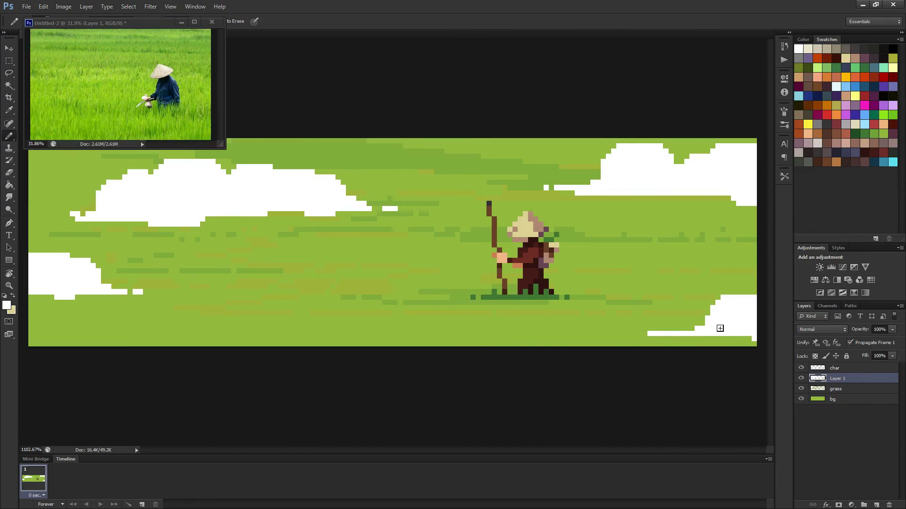
{"action": "key", "text": "ctrl+minus"}
{"action": "key", "text": "ctrl+minus"}
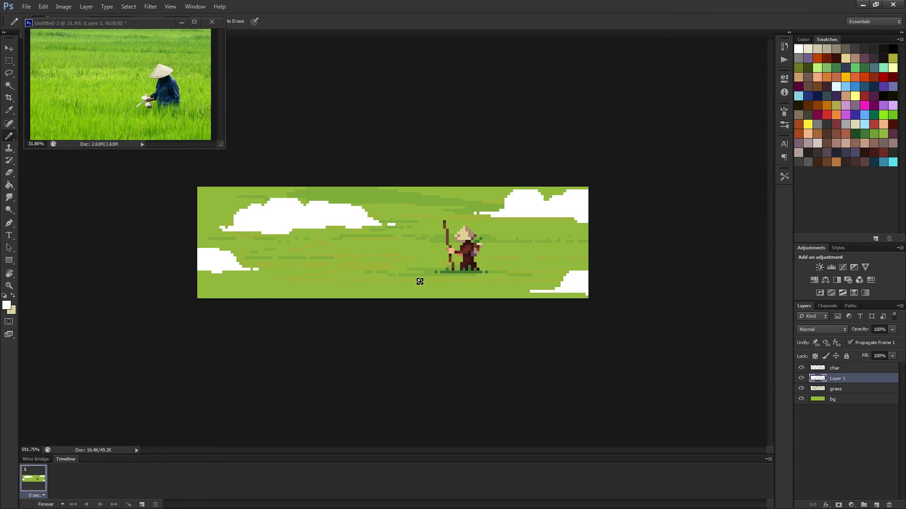
{"action": "key", "text": "e"}
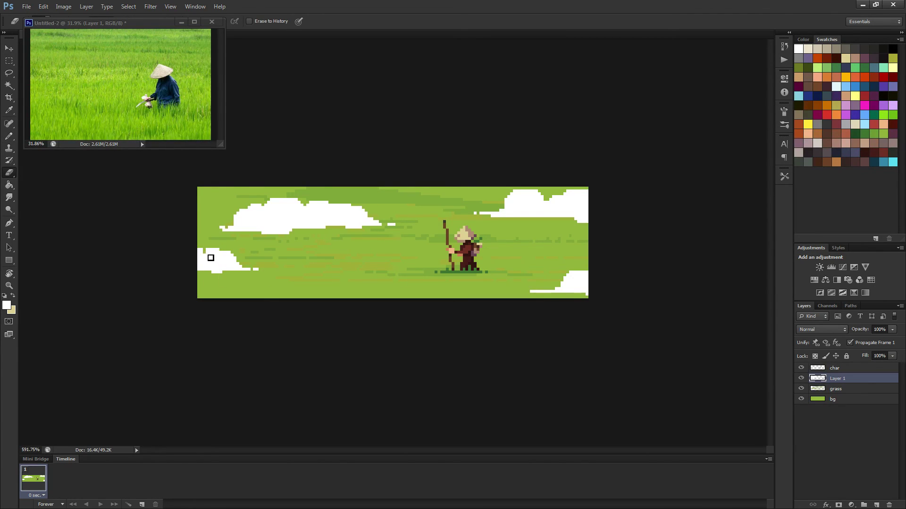
{"action": "scroll", "coordinate": [266, 283], "scroll_direction": "down", "scroll_amount": 1}
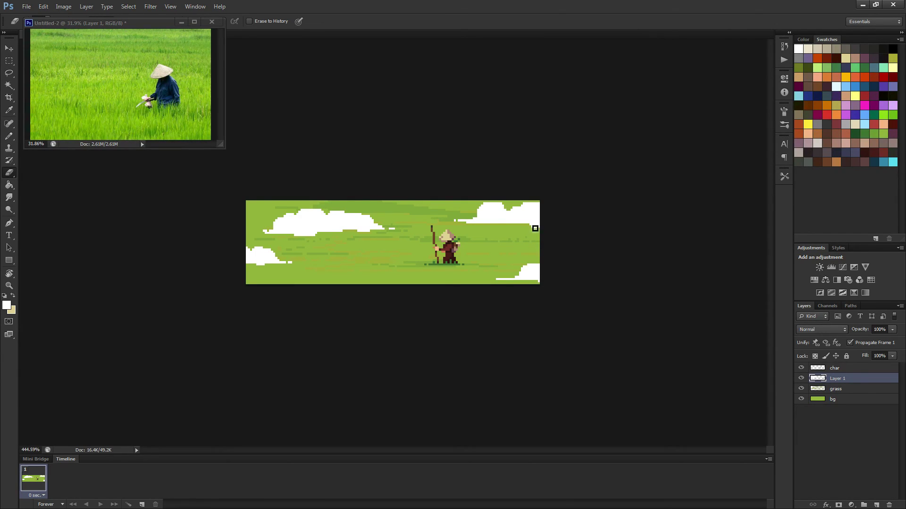
{"action": "scroll", "coordinate": [536, 227], "scroll_direction": "down", "scroll_amount": 3}
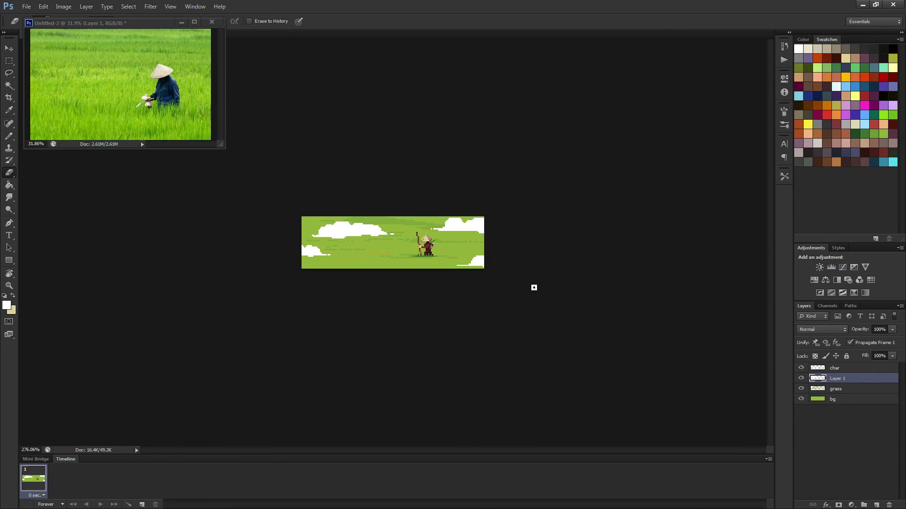